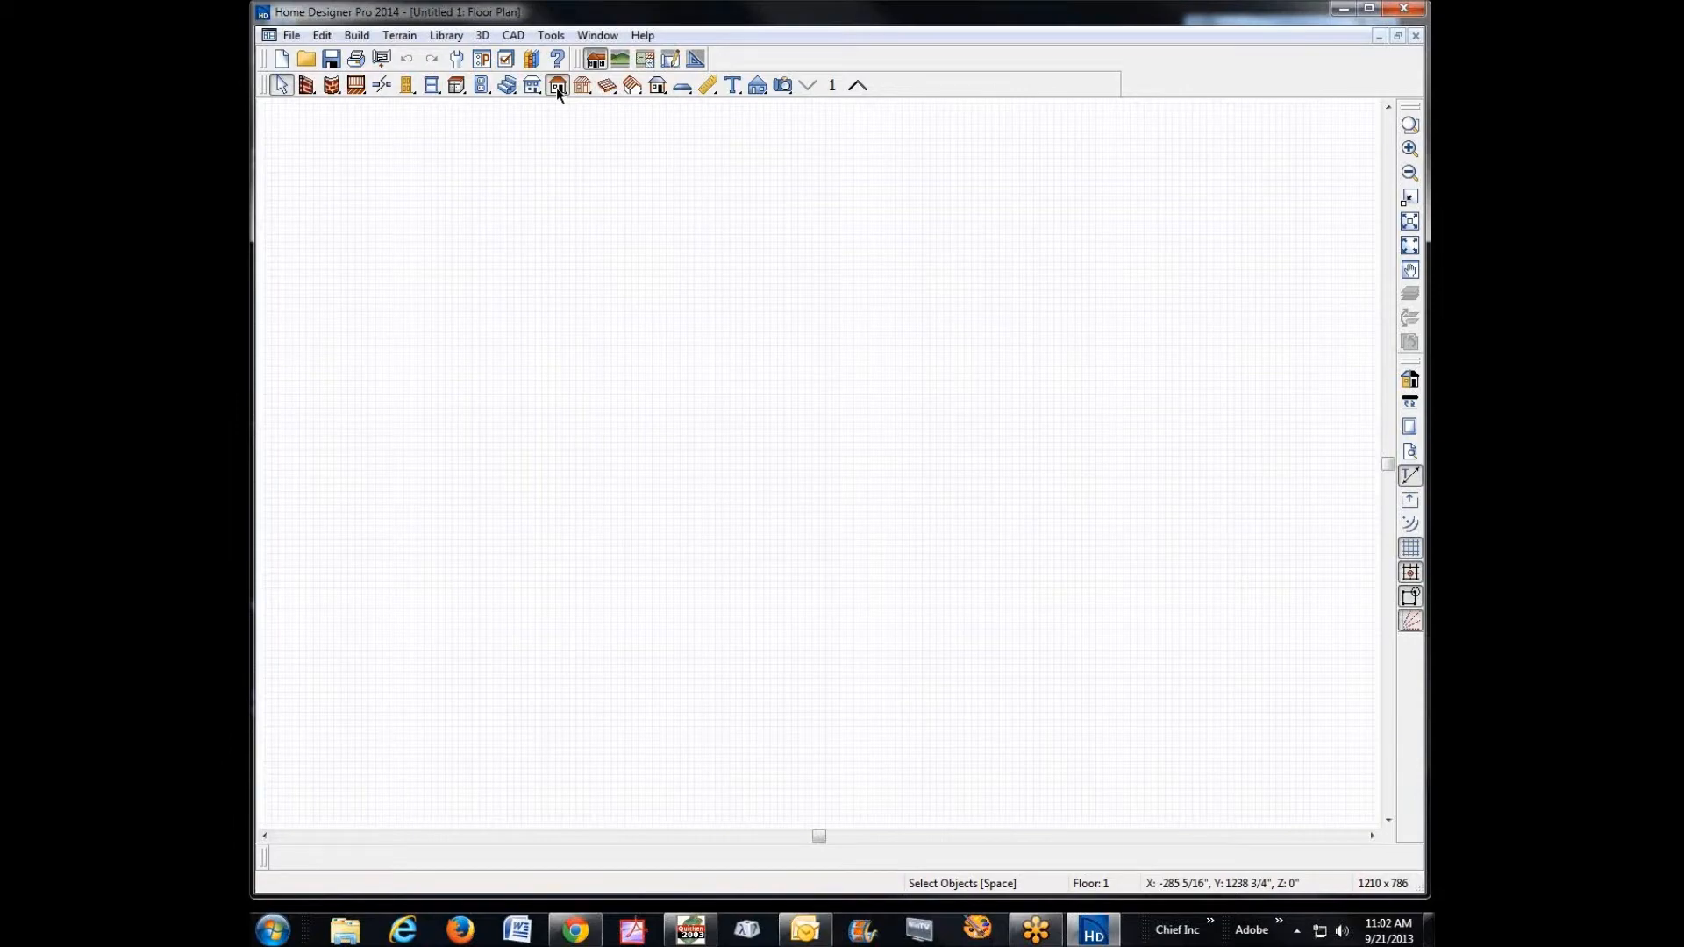
# - Set the default roof pitch to 16 in 12 in the Build Roof settings
pyautogui.moveTo(712, 137); pyautogui.dragTo(869, 198)
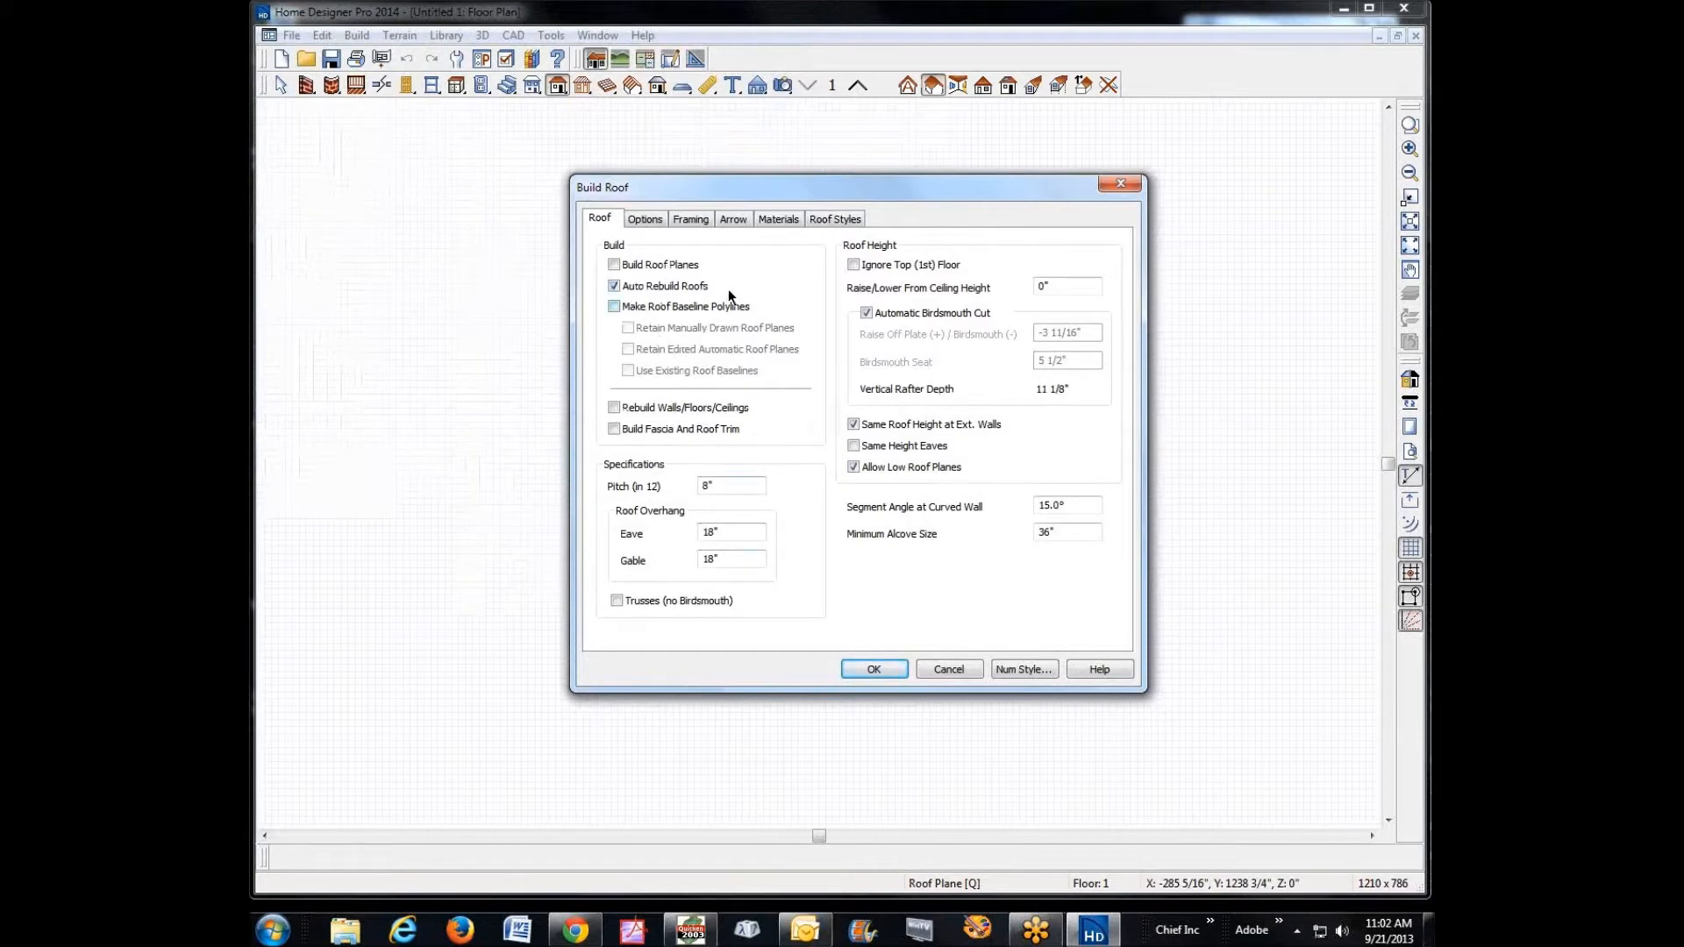
pyautogui.doubleClick(751, 487)
pyautogui.write('16')
pyautogui.click(874, 670)
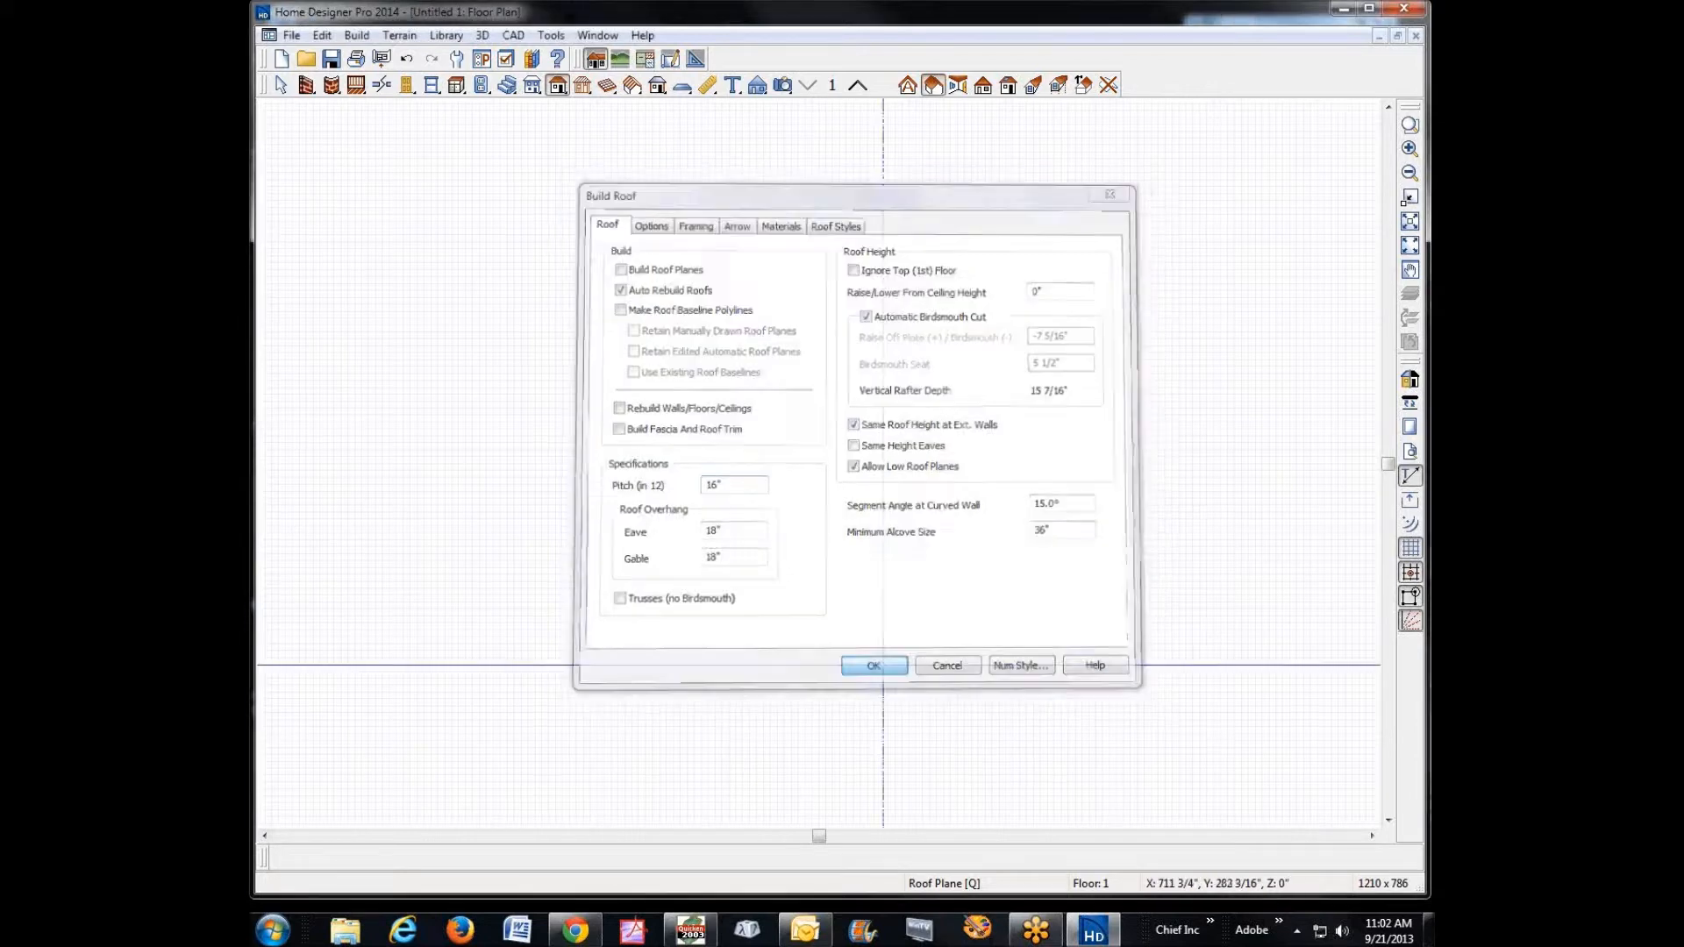
# - Draw a rectangular room with straight exterior walls, about 17'-10" wide and 27'-9" deep
pyautogui.doubleClick(306, 85)
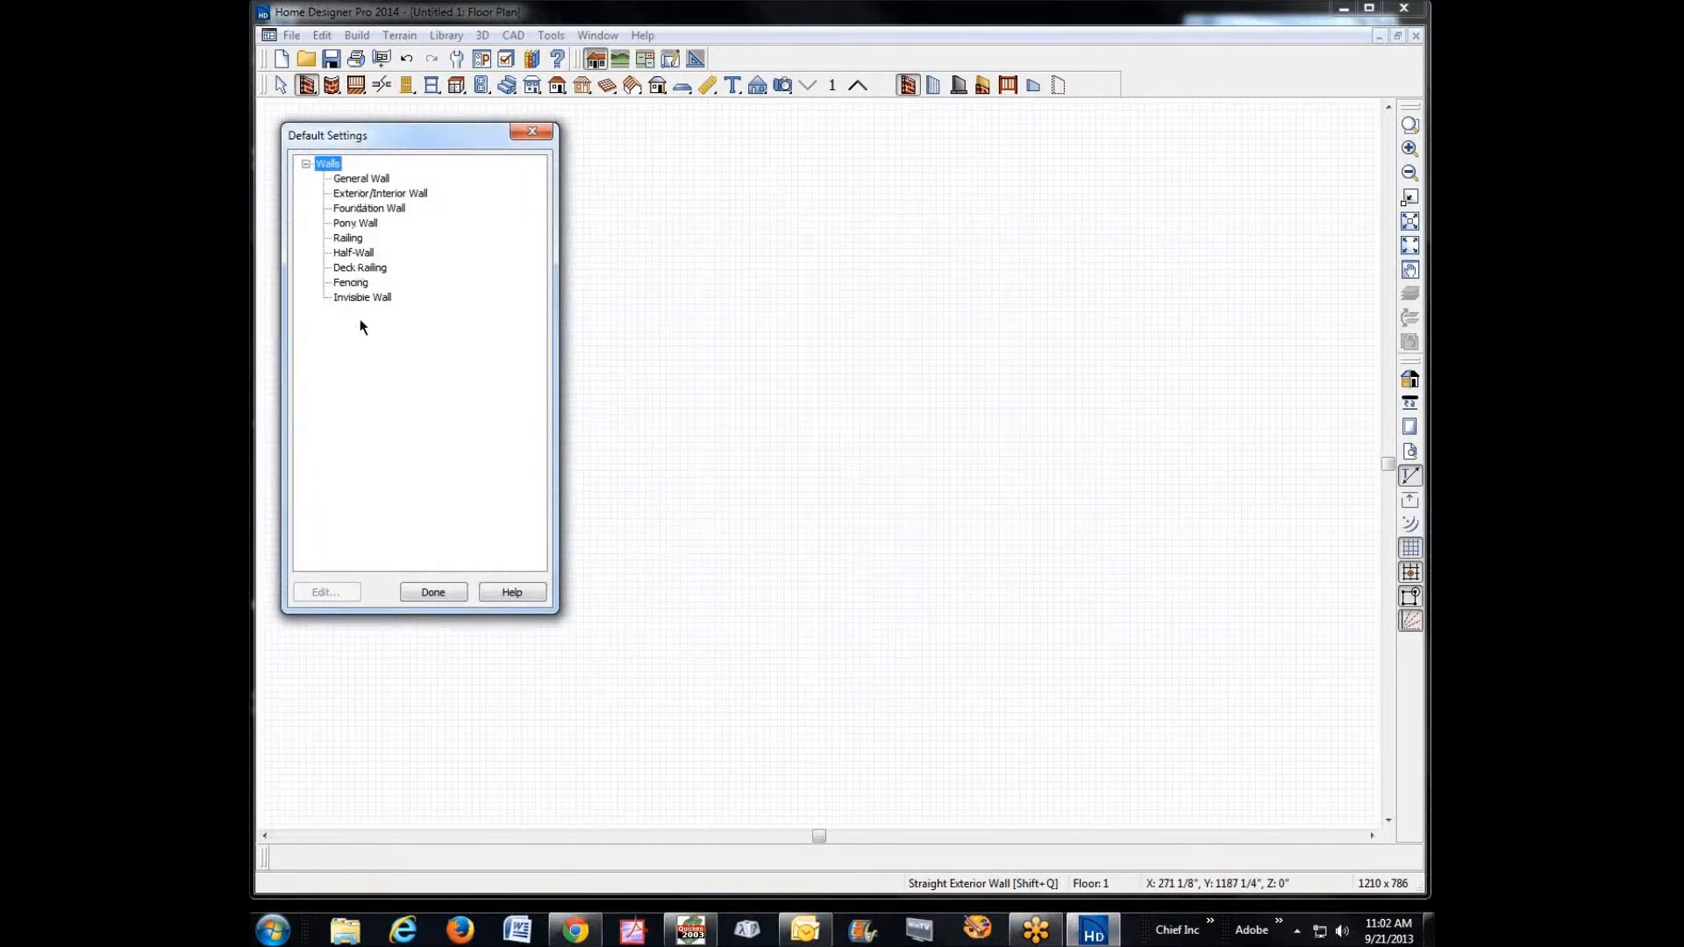
pyautogui.click(434, 593)
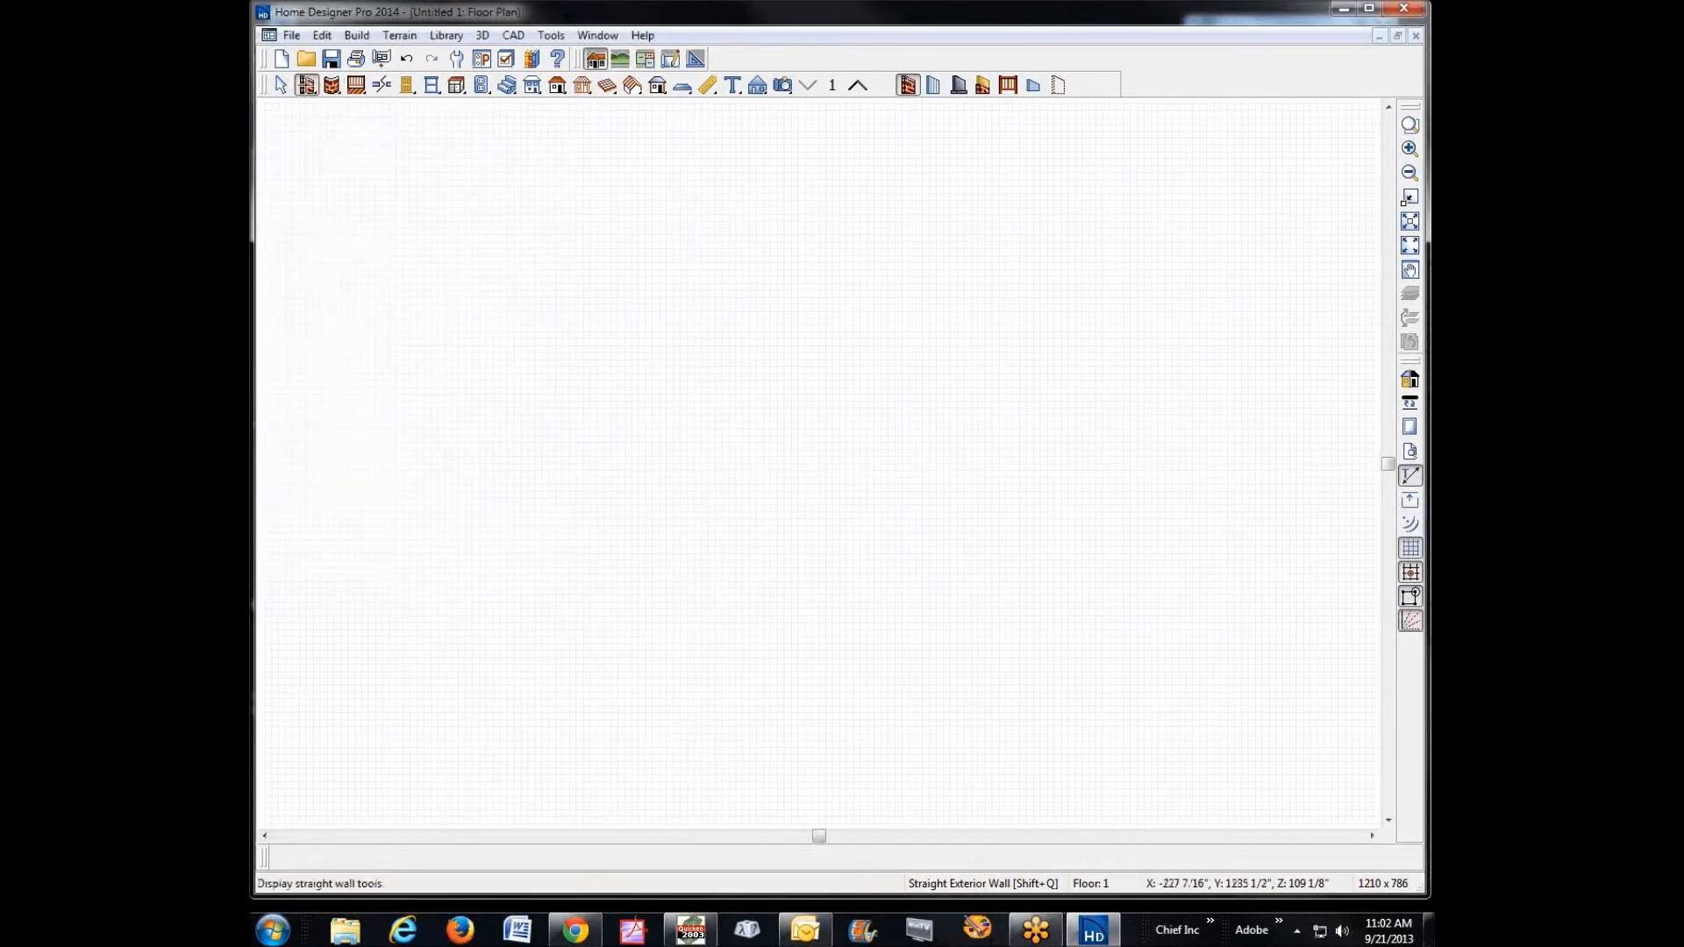
pyautogui.moveTo(647, 317)
pyautogui.mouseDown()
pyautogui.moveTo(771, 317)
pyautogui.moveTo(771, 505)
pyautogui.moveTo(652, 507)
pyautogui.moveTo(647, 317)
pyautogui.mouseUp()
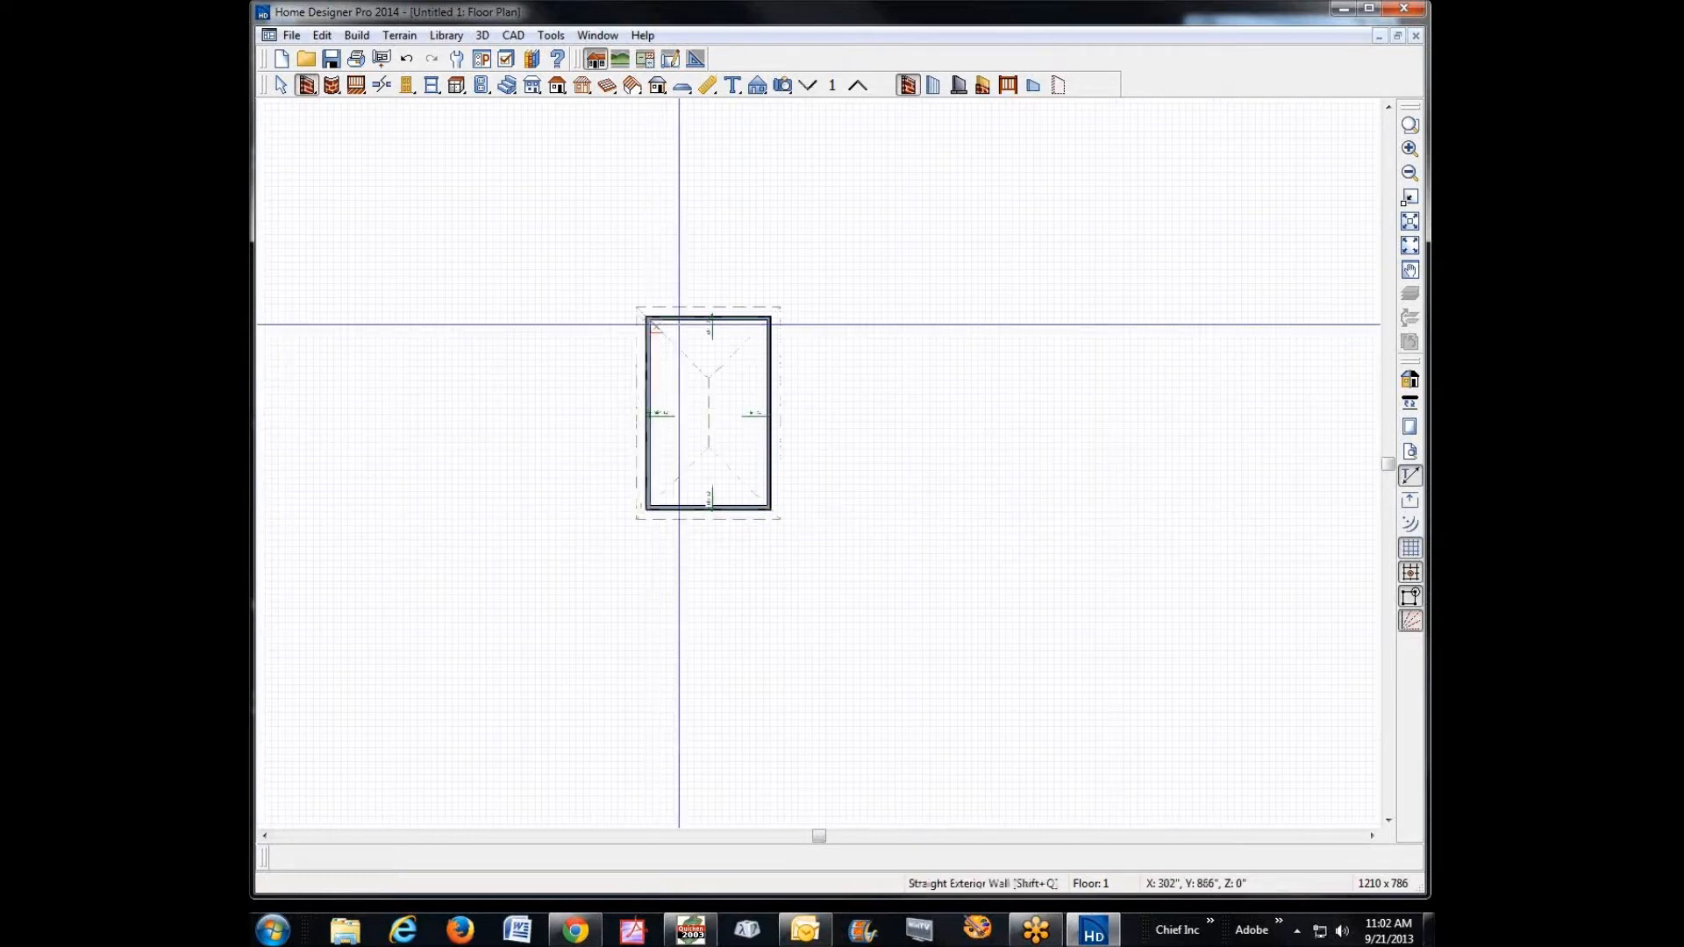
pyautogui.click(1410, 246)
pyautogui.scroll(-1, 1144, 428)
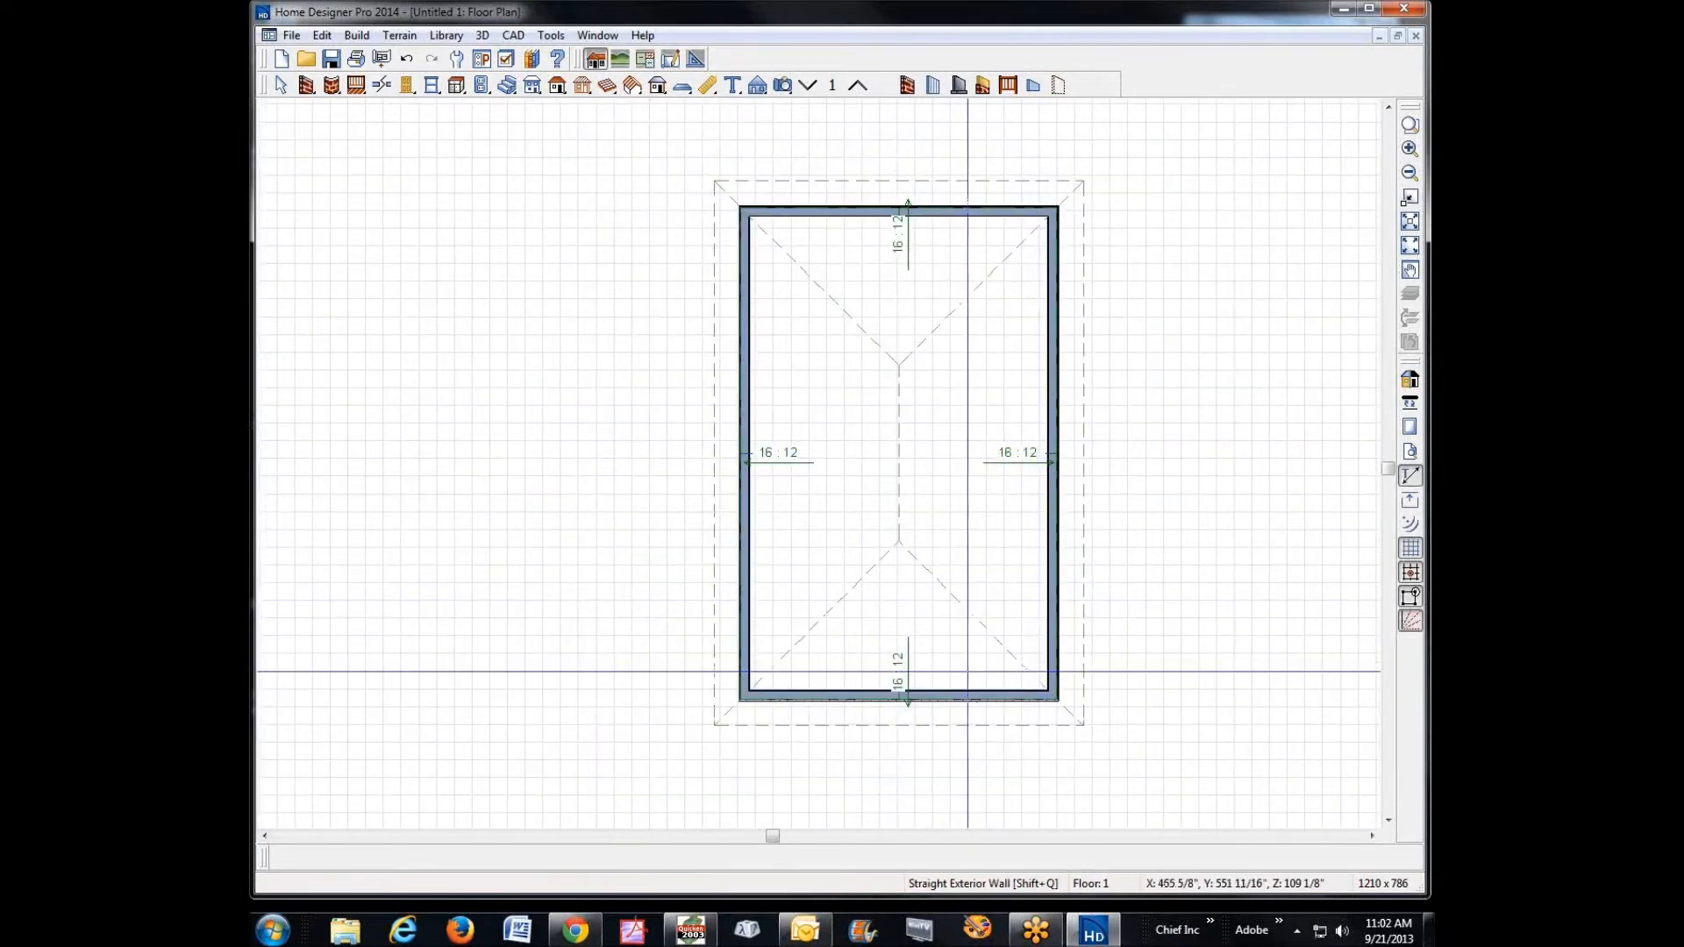
# - Examine the hip-roofed building from outside in a perspective full overview, and close that view
pyautogui.click(783, 86)
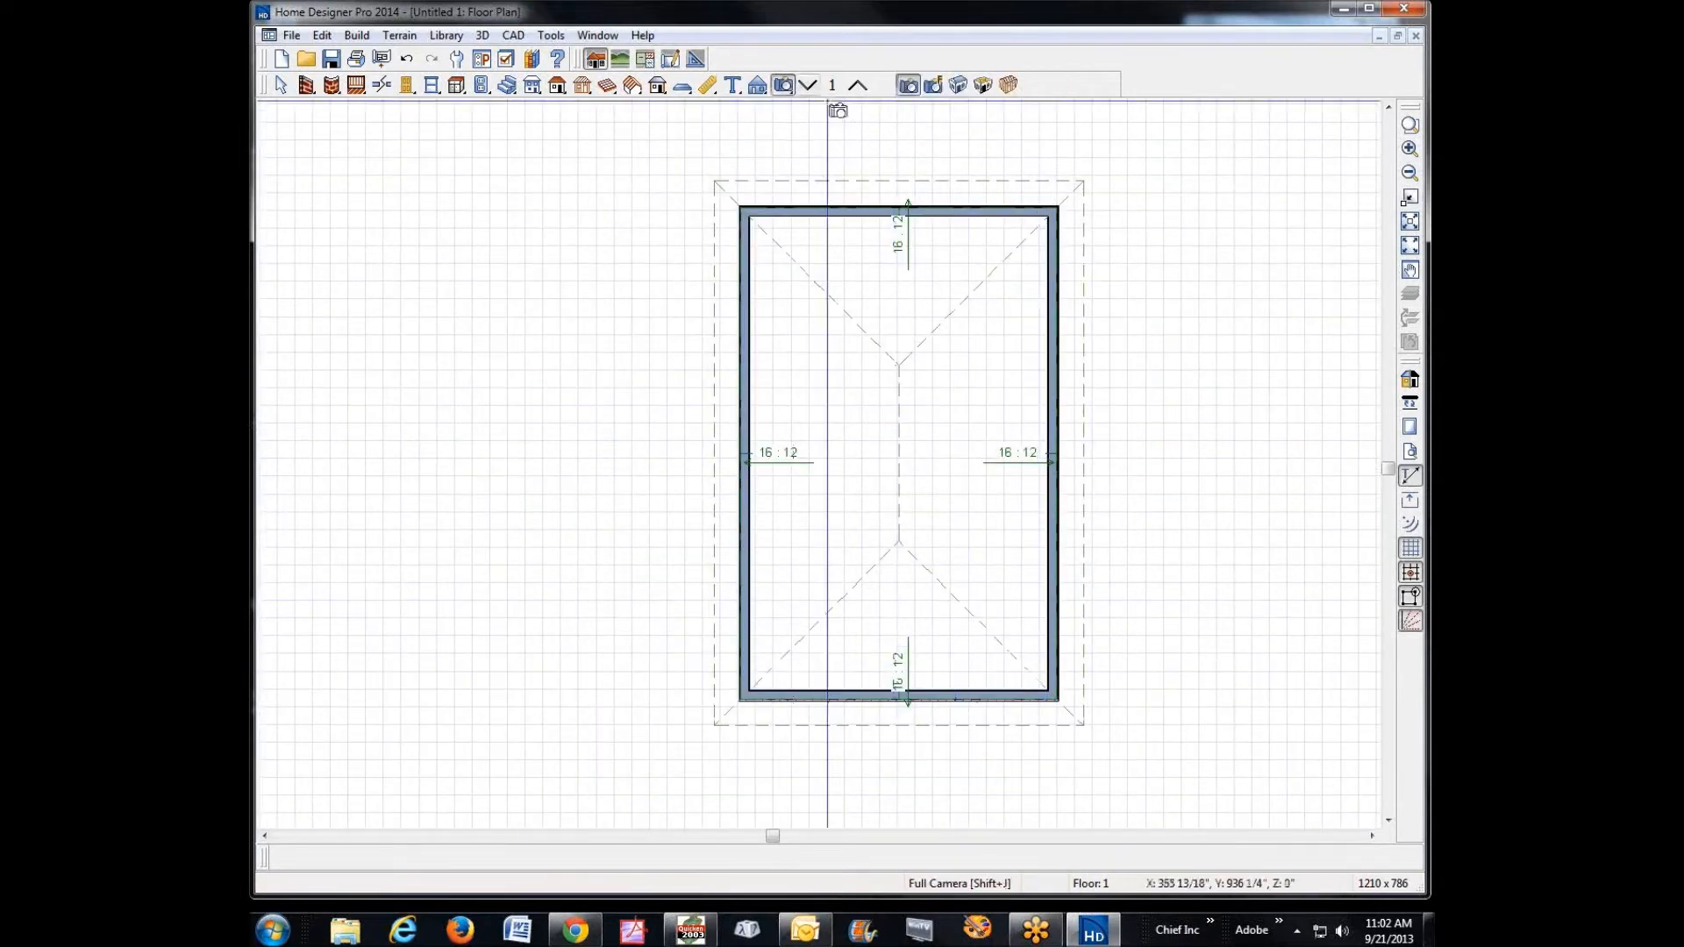
pyautogui.click(958, 86)
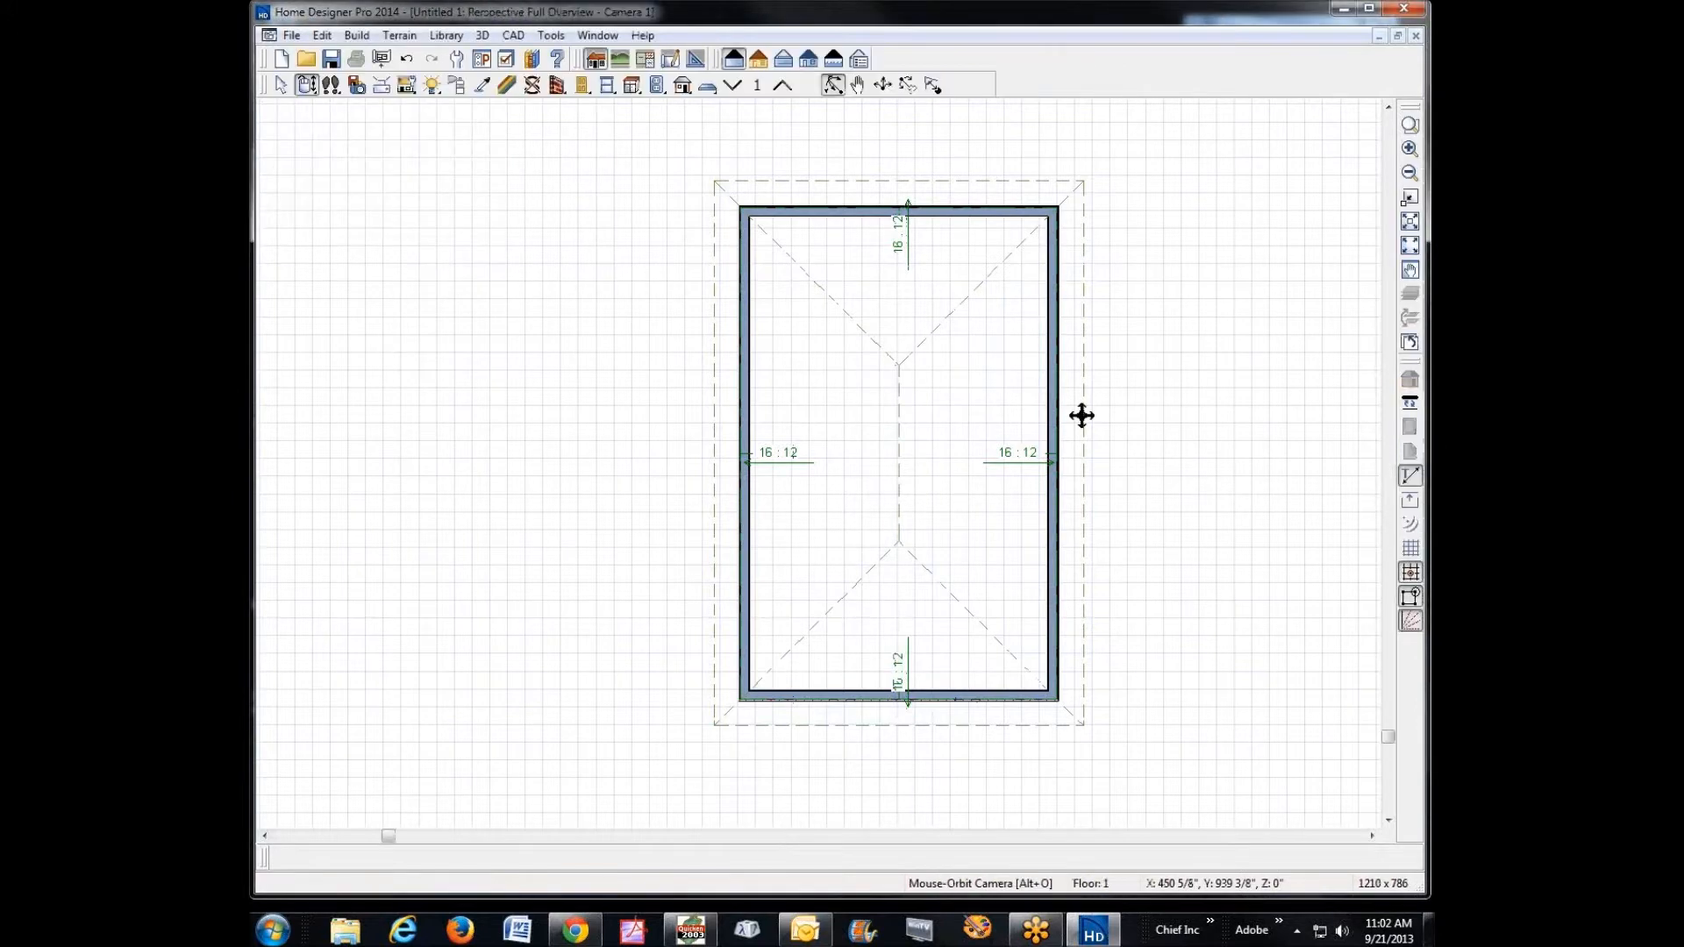
pyautogui.moveTo(790, 558); pyautogui.dragTo(992, 503)
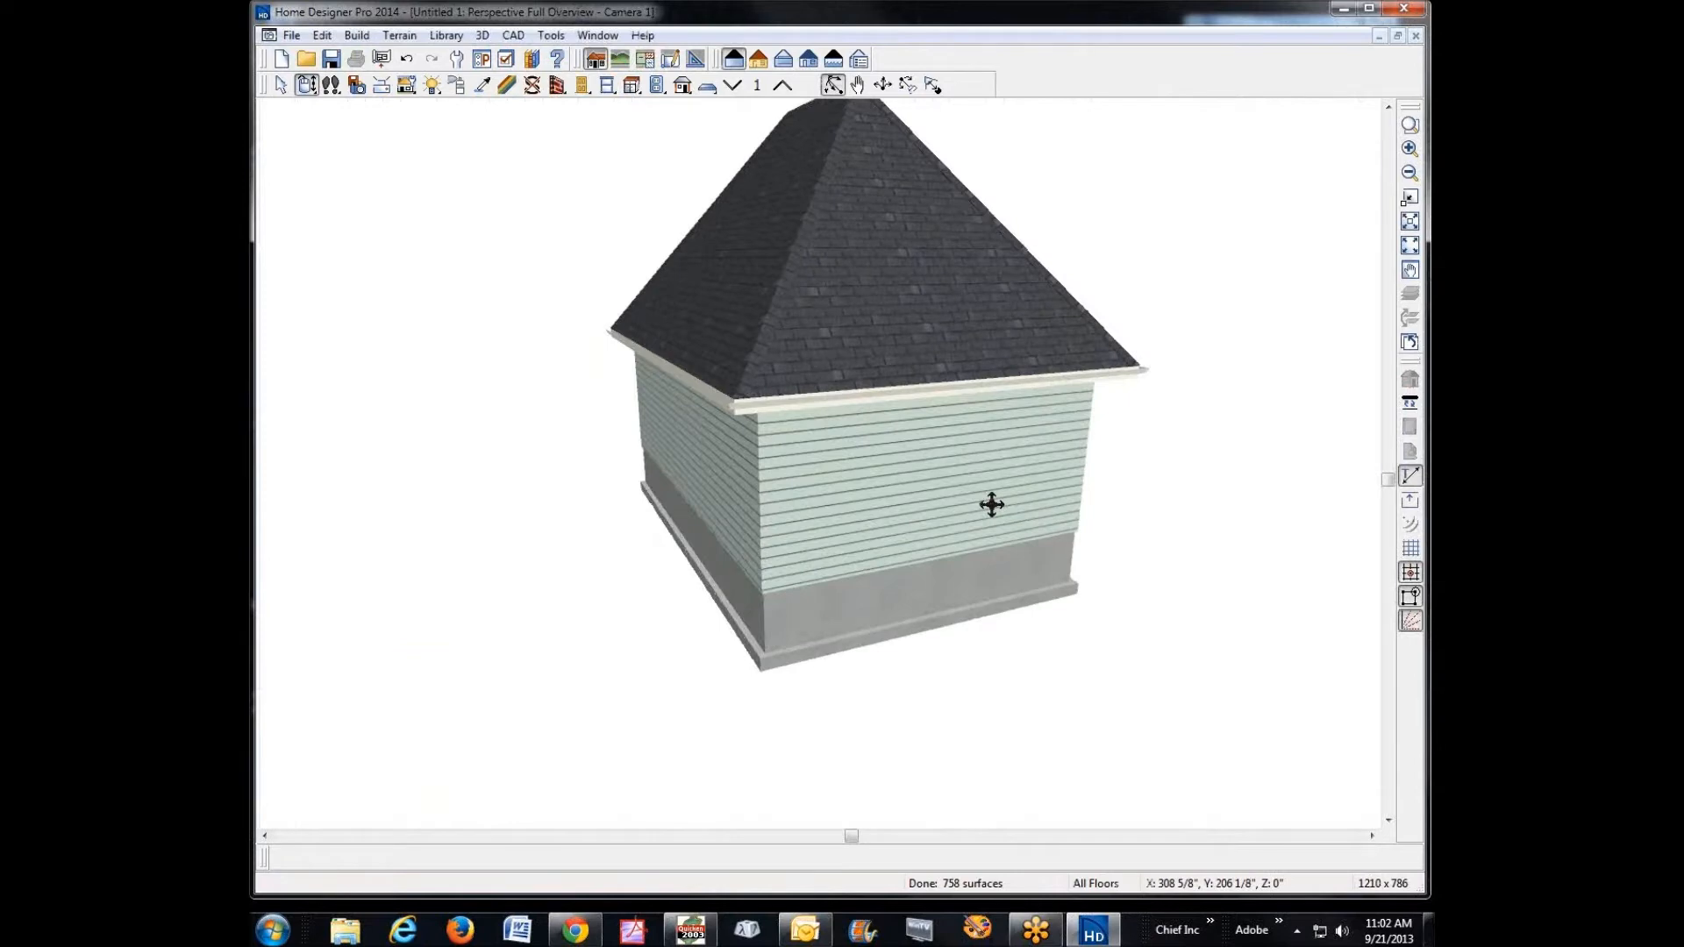
pyautogui.click(1416, 35)
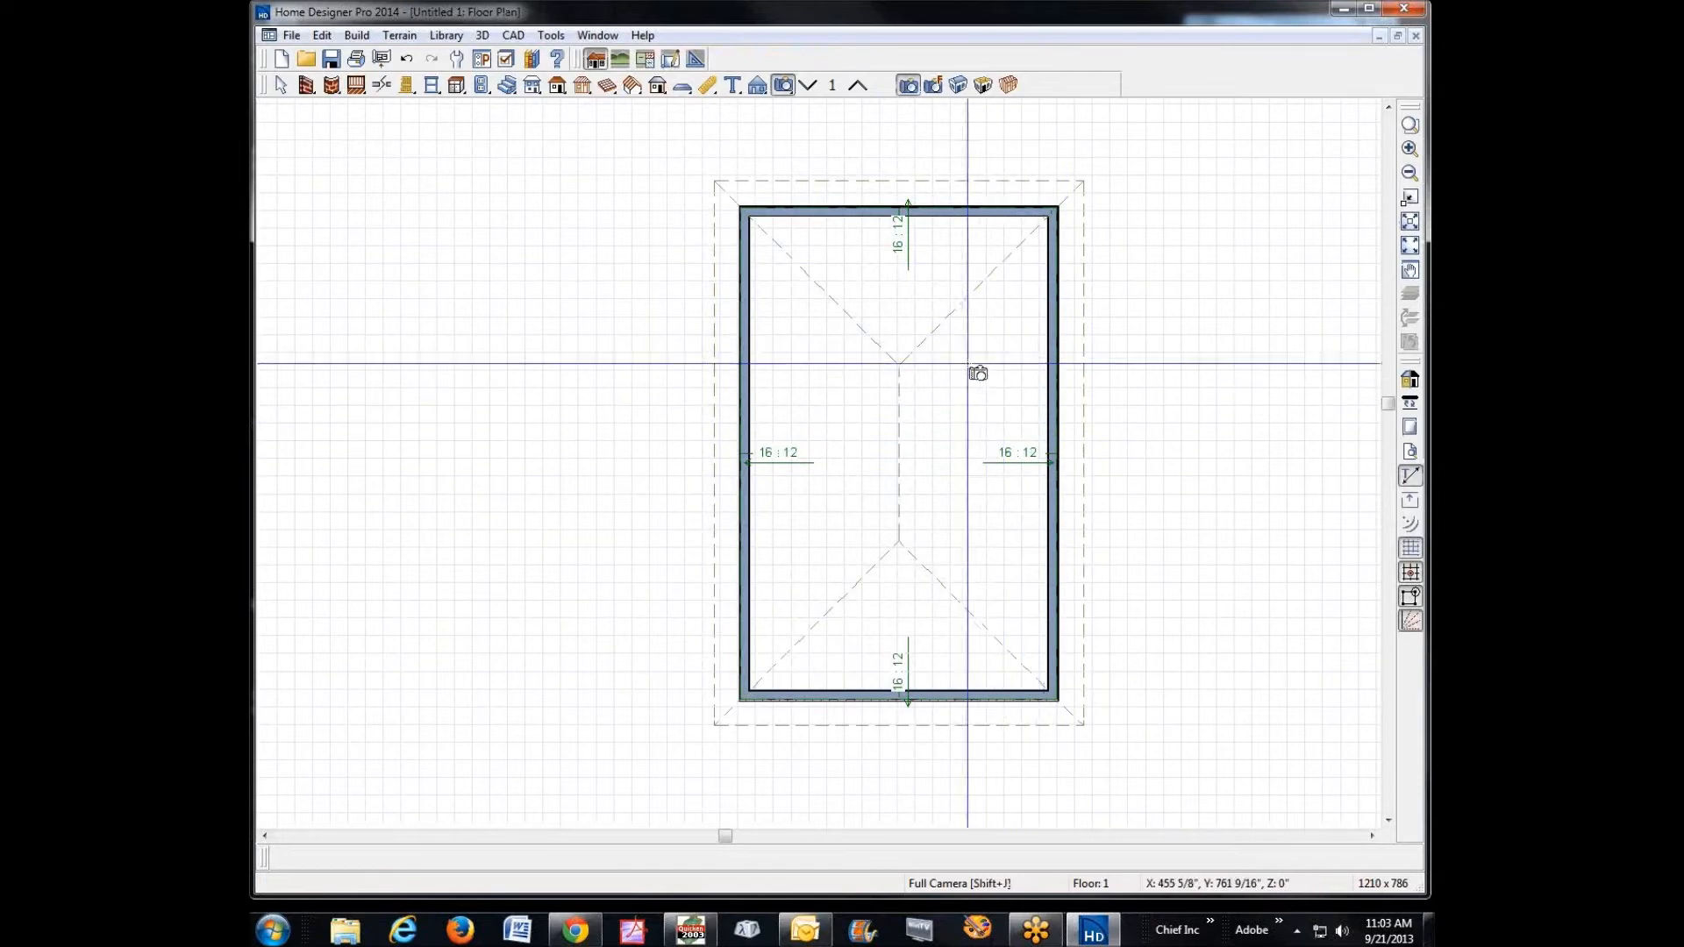
# - Make both short walls of the rectangular room full gable walls
pyautogui.press('space')
pyautogui.rightClick(940, 211)
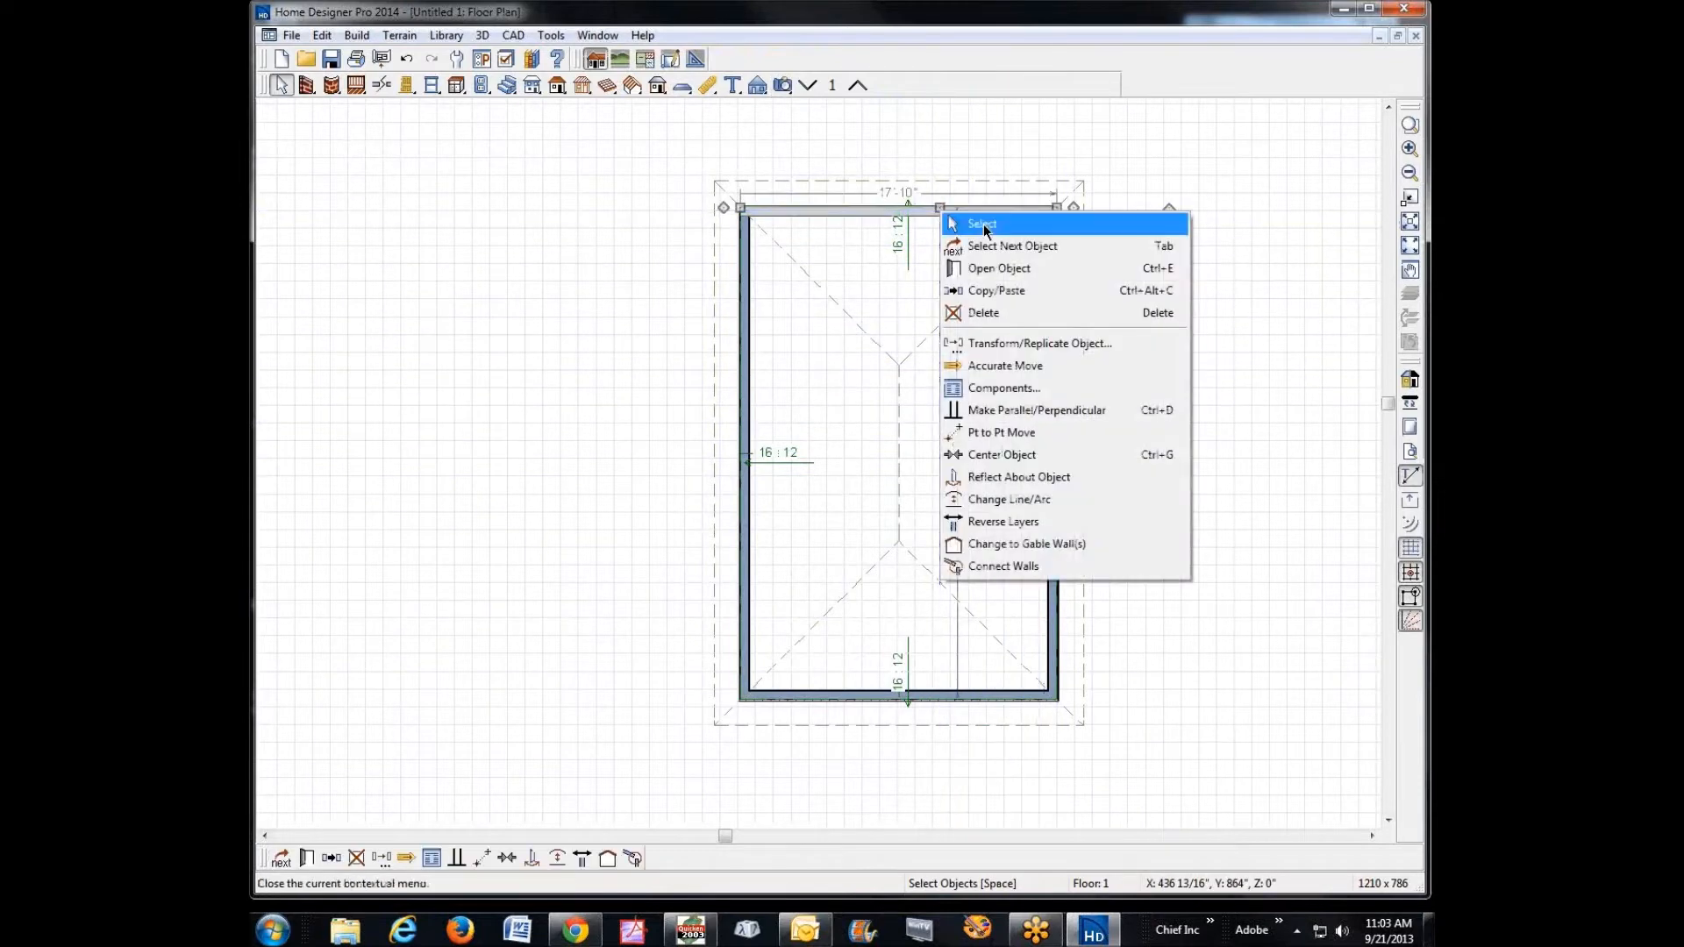
pyautogui.click(948, 224)
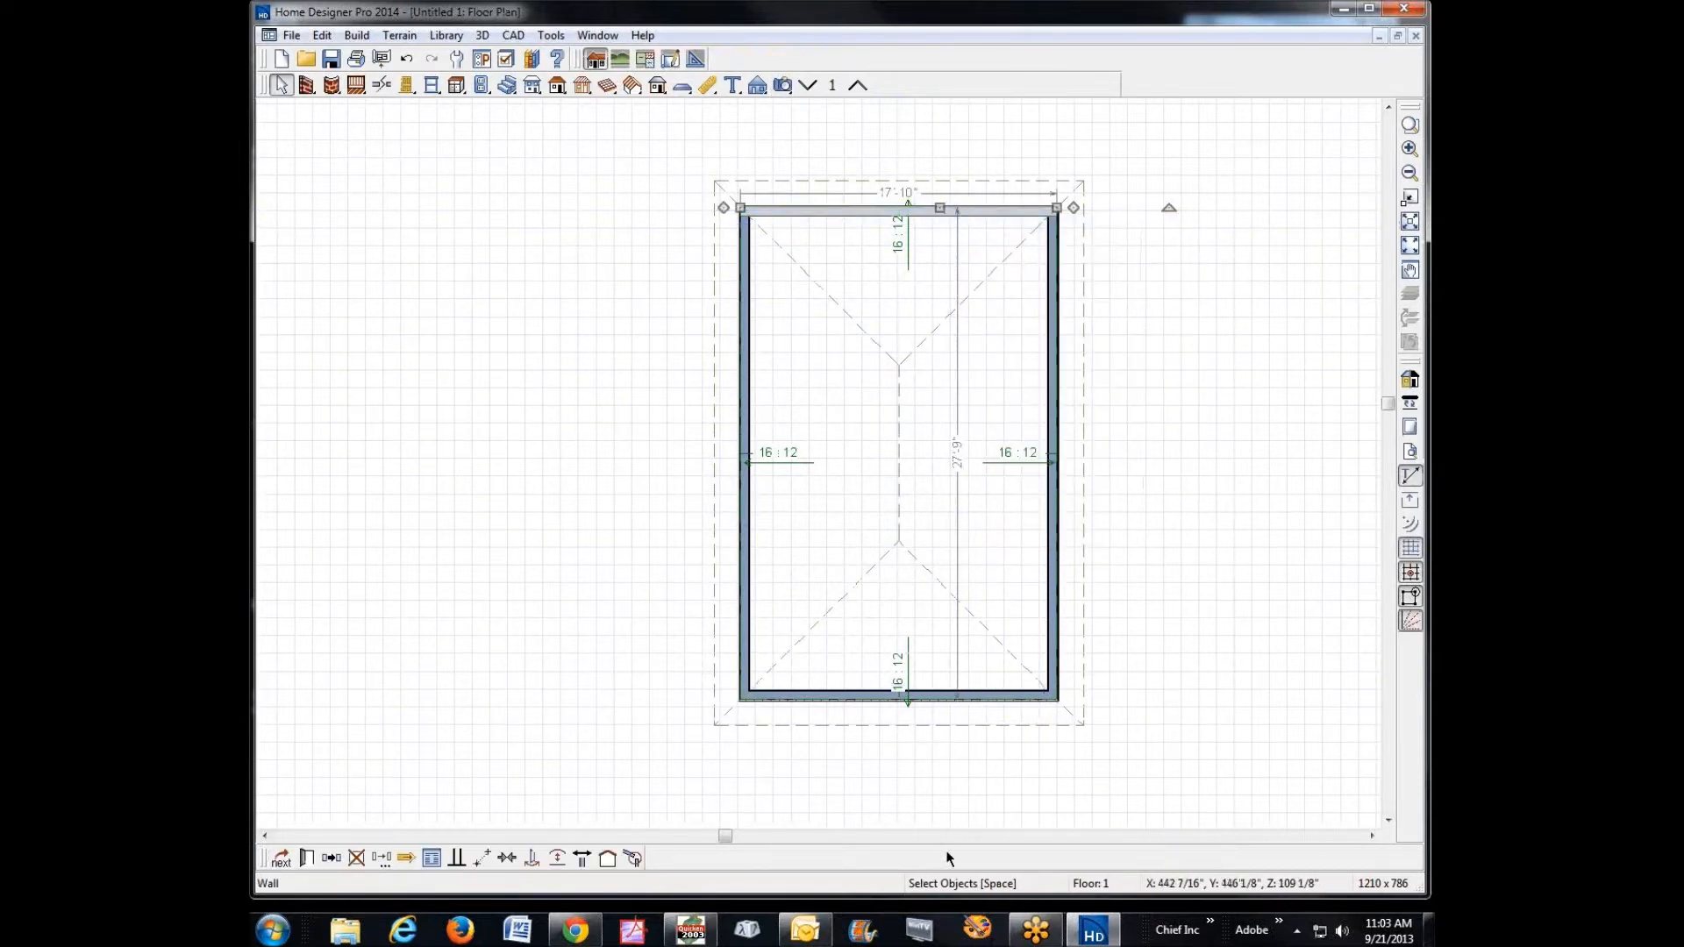
pyautogui.click(953, 693)
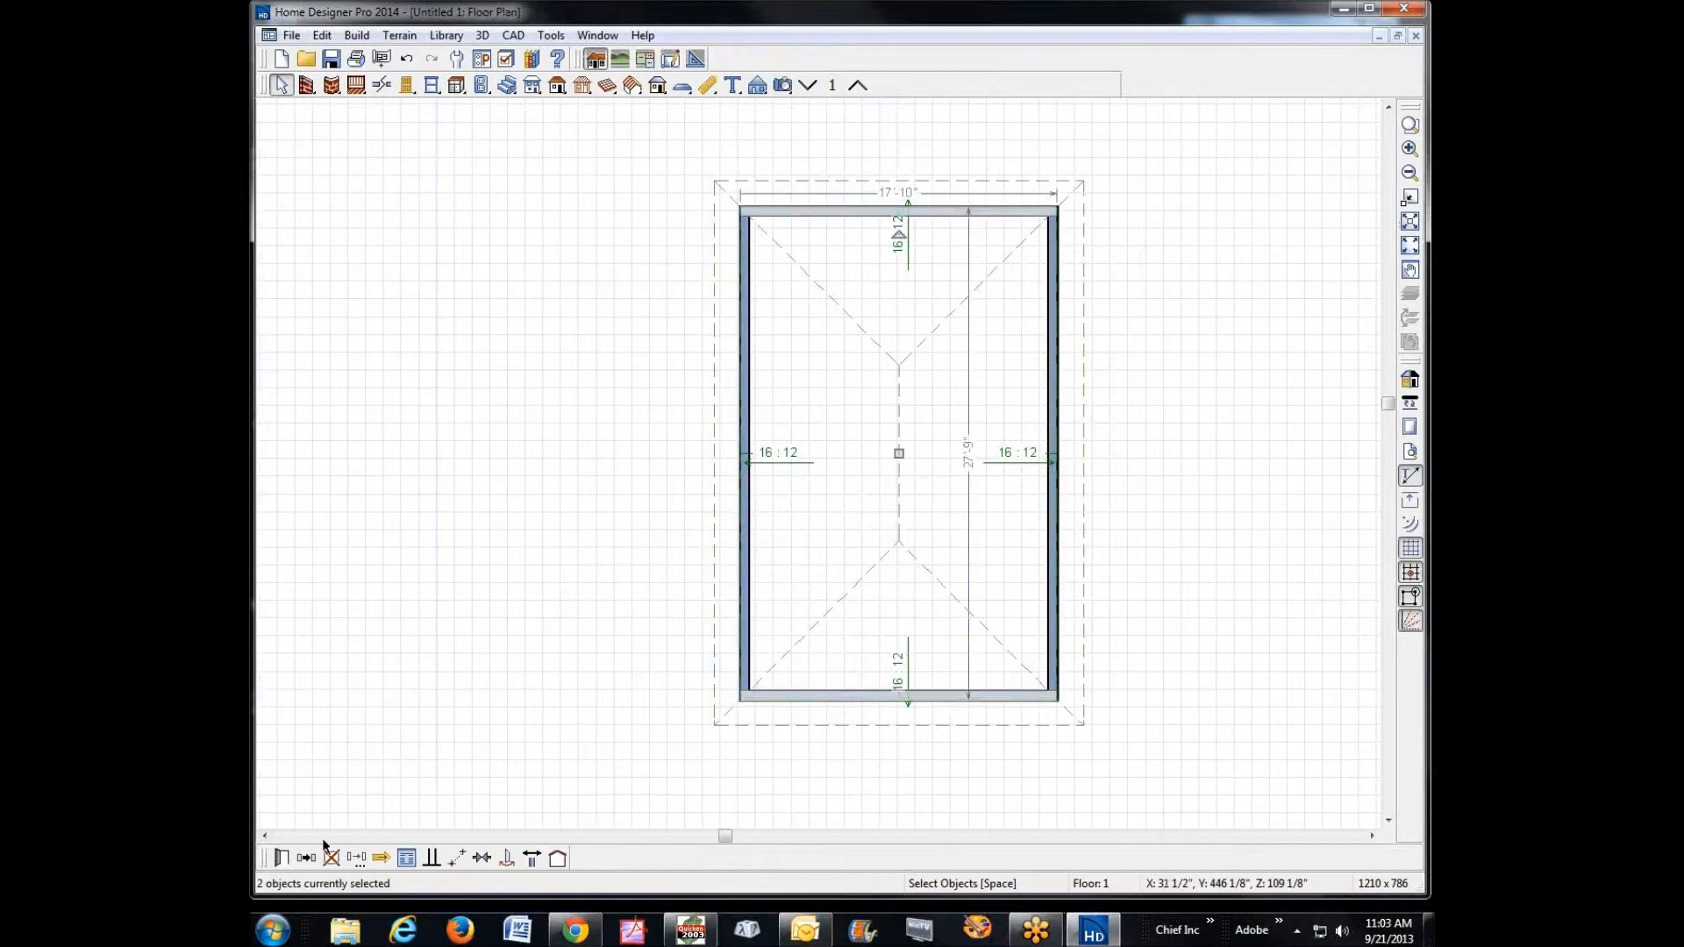
pyautogui.click(281, 859)
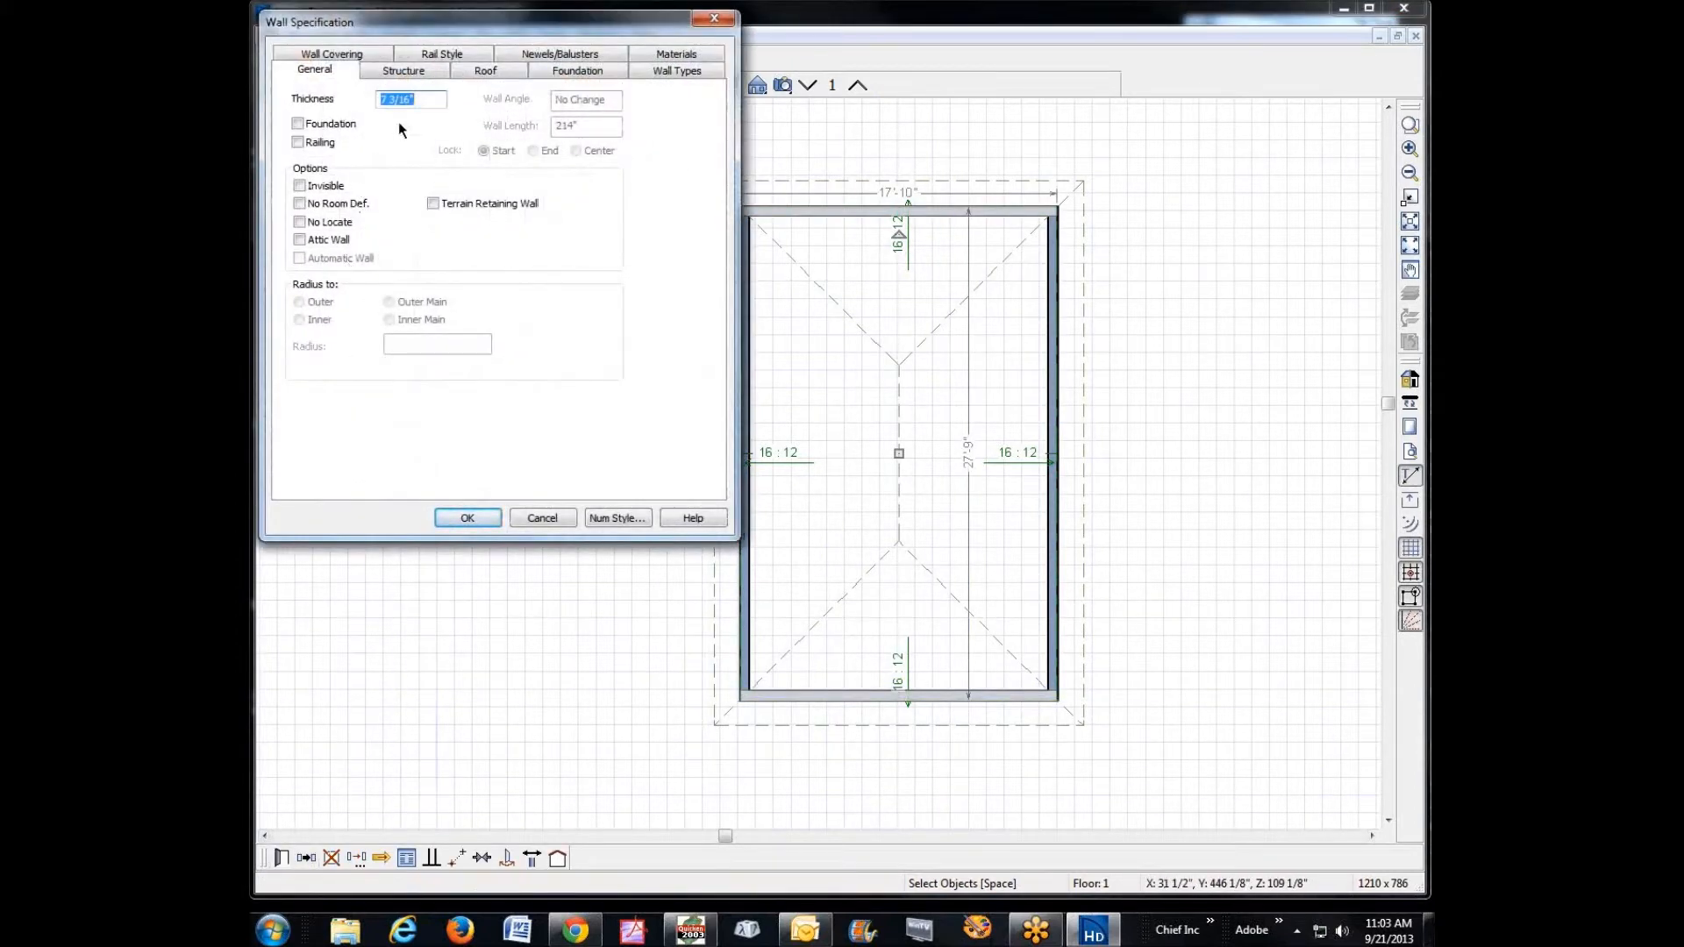
pyautogui.click(502, 76)
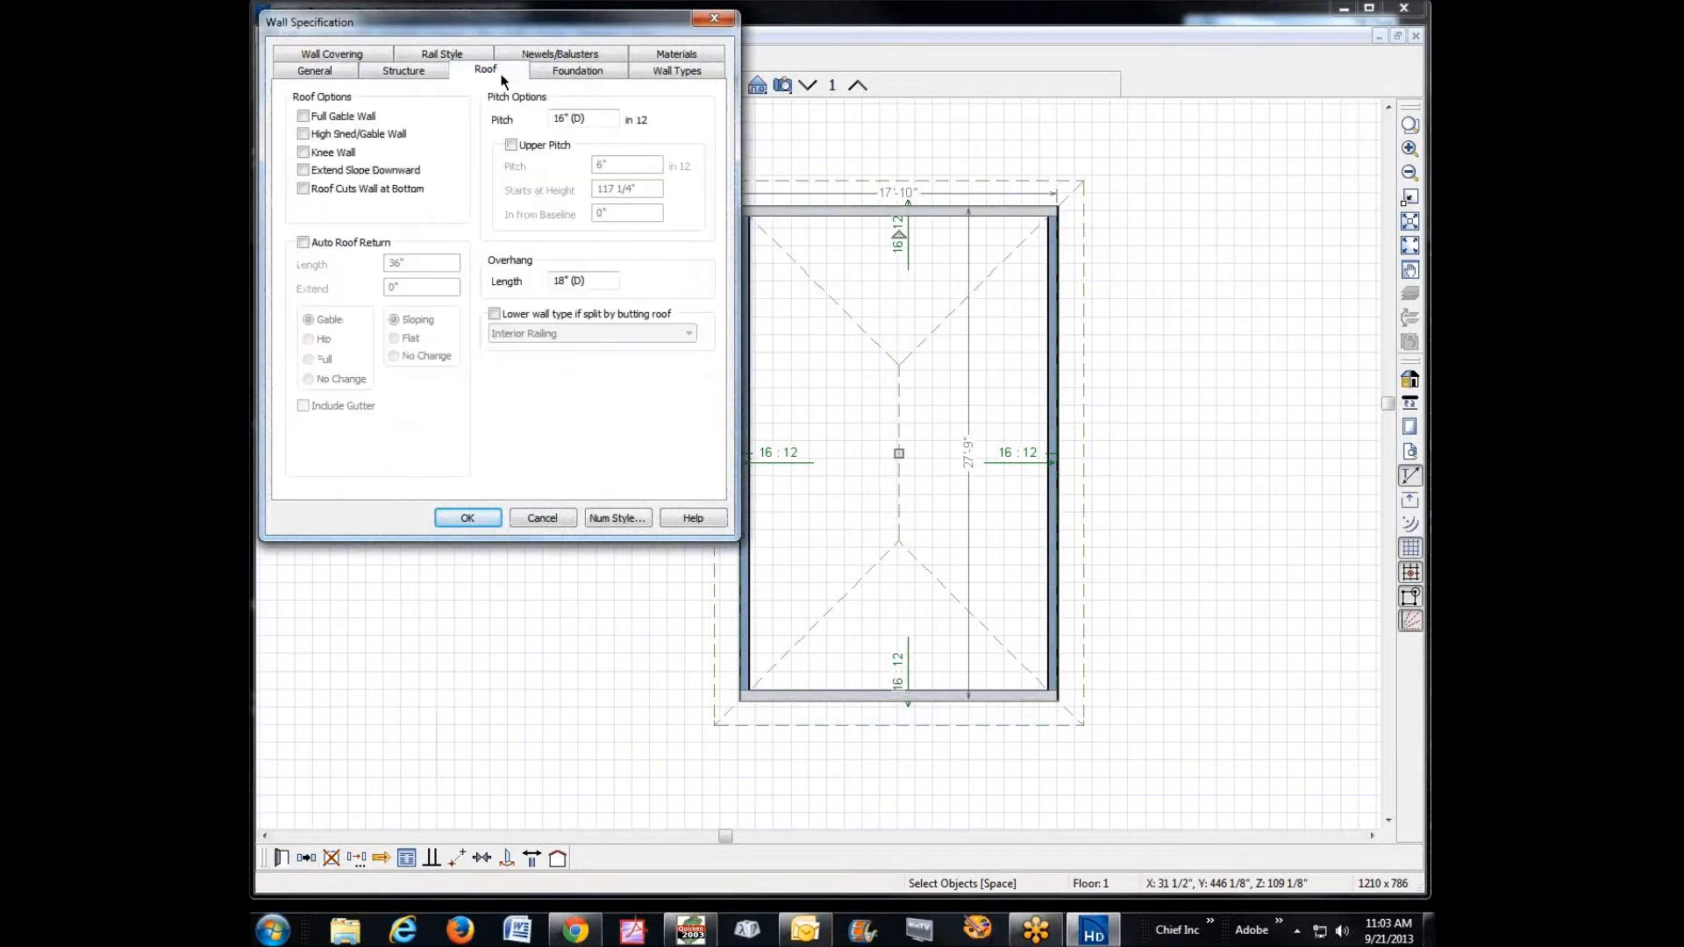
pyautogui.click(335, 122)
pyautogui.click(493, 519)
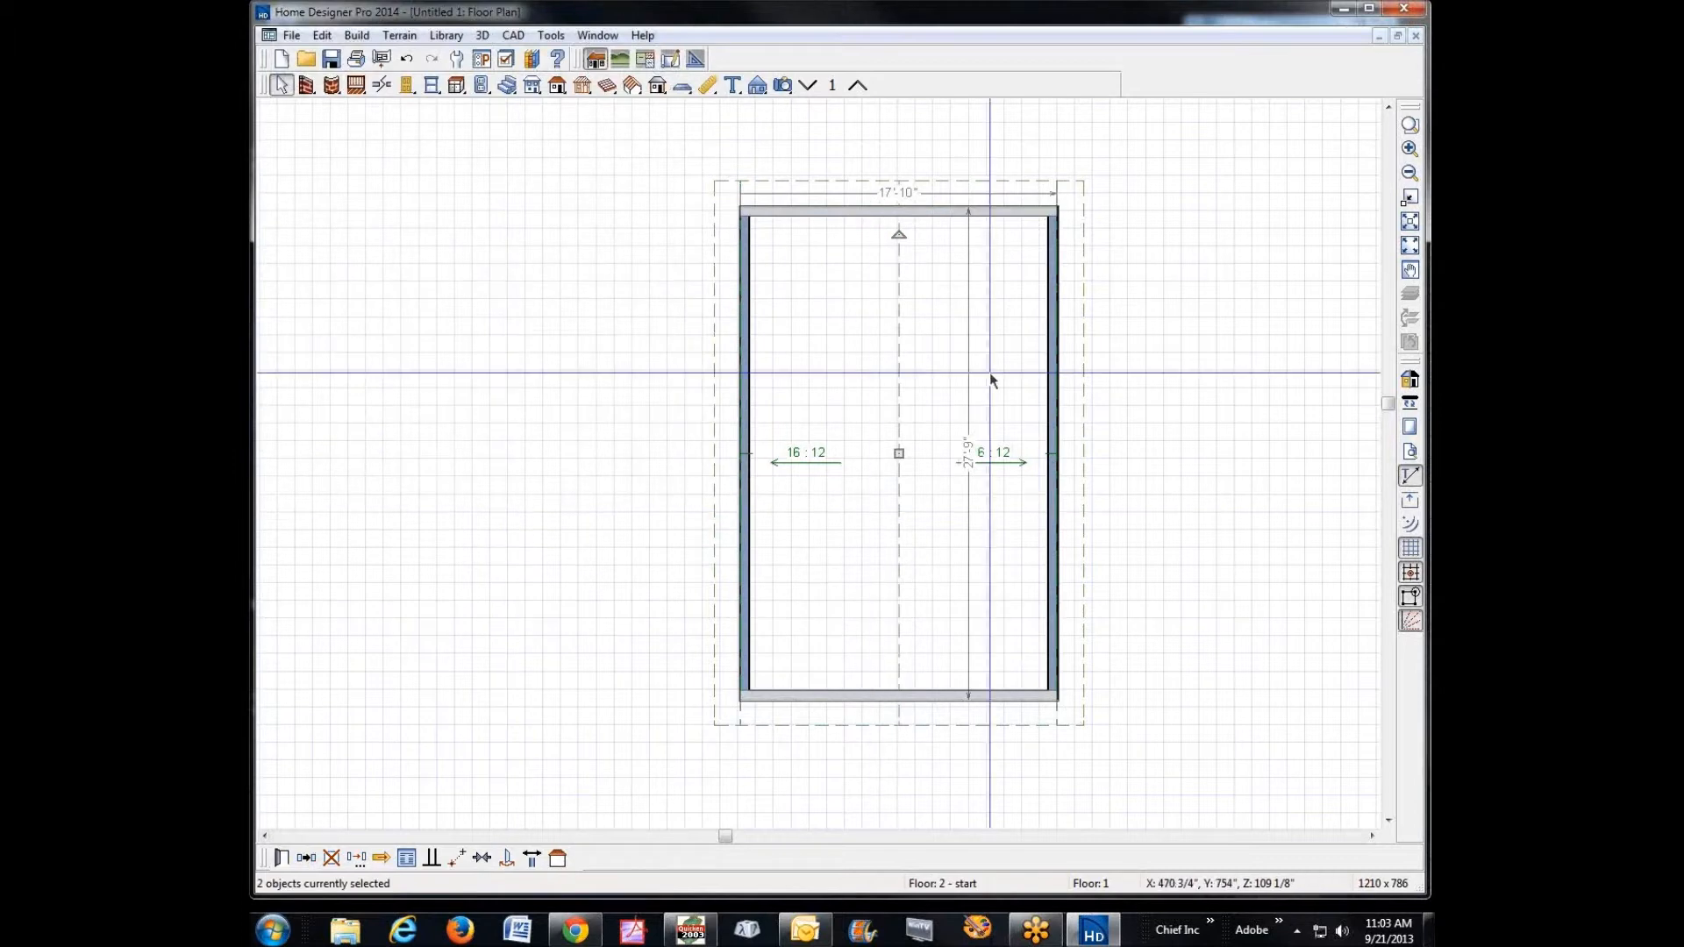
# - Inspect the gable ends and roof slopes in a perspective full overview, and return to the floor plan
pyautogui.click(783, 85)
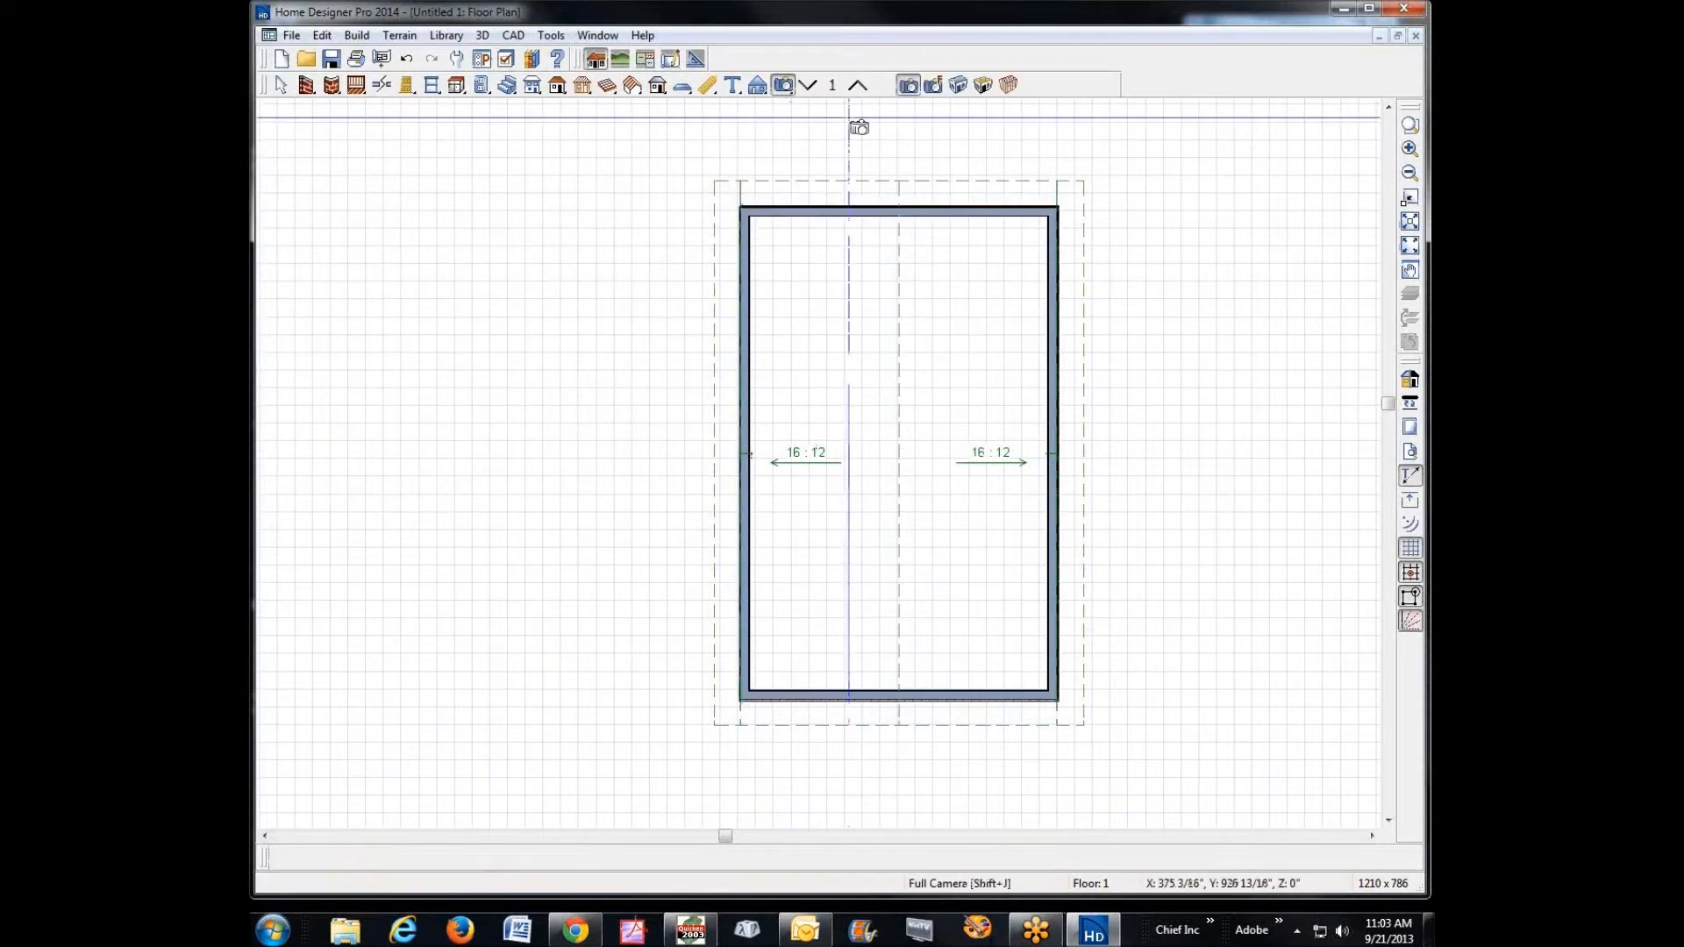
pyautogui.click(984, 85)
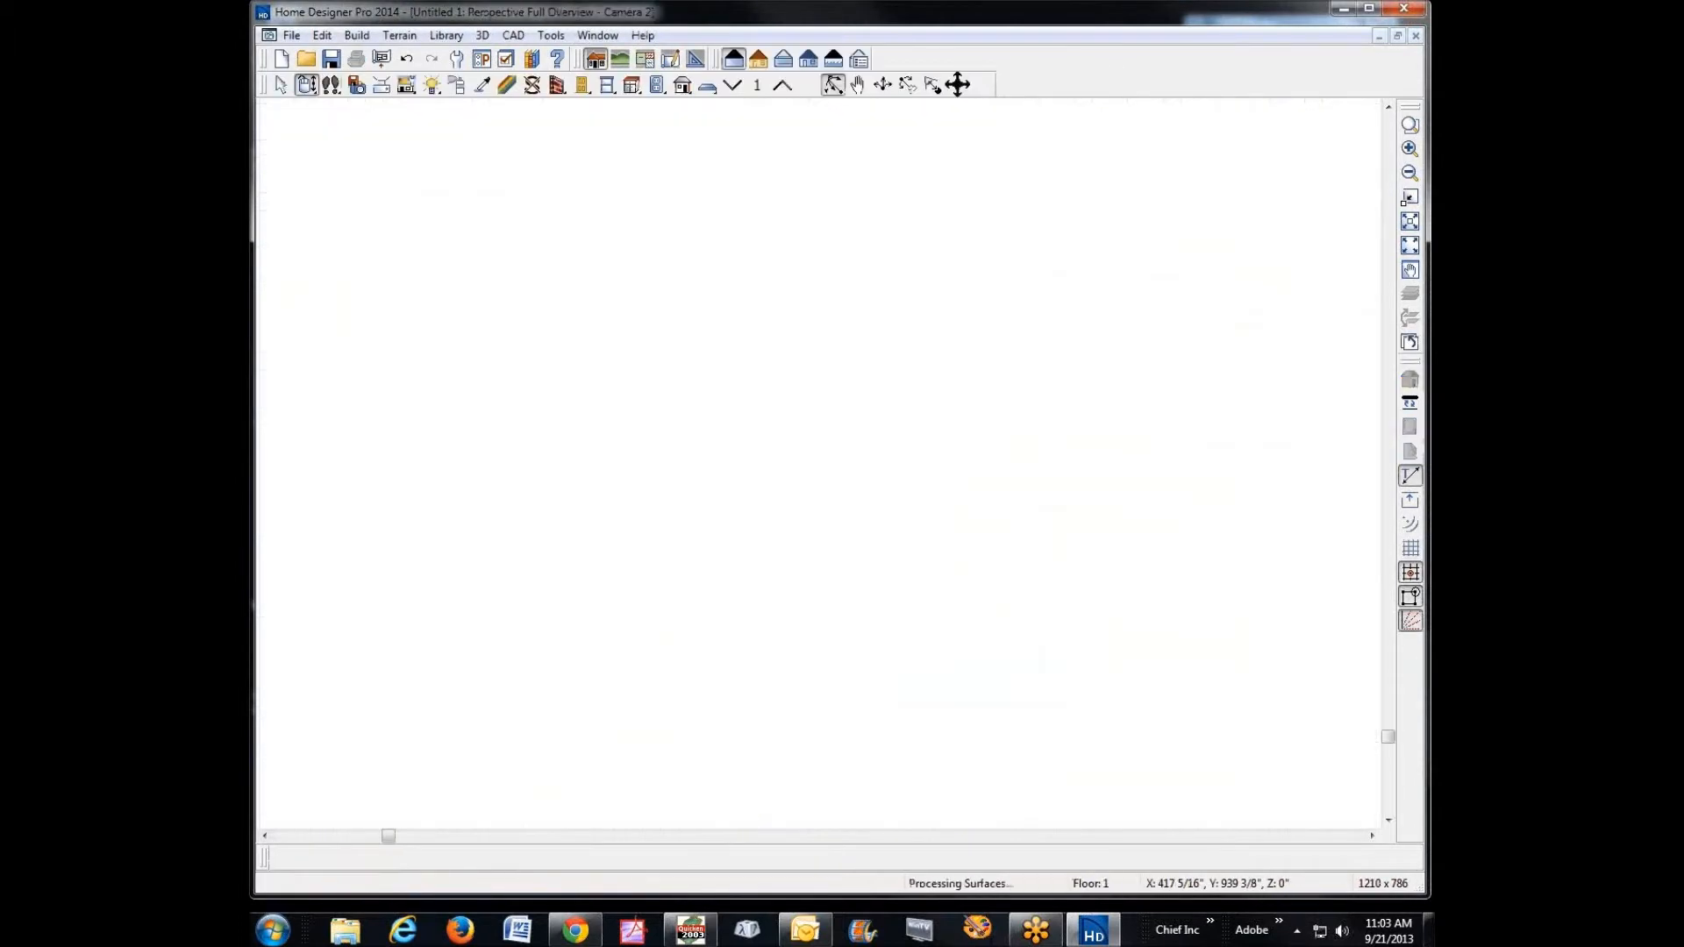
pyautogui.moveTo(768, 270); pyautogui.dragTo(669, 456)
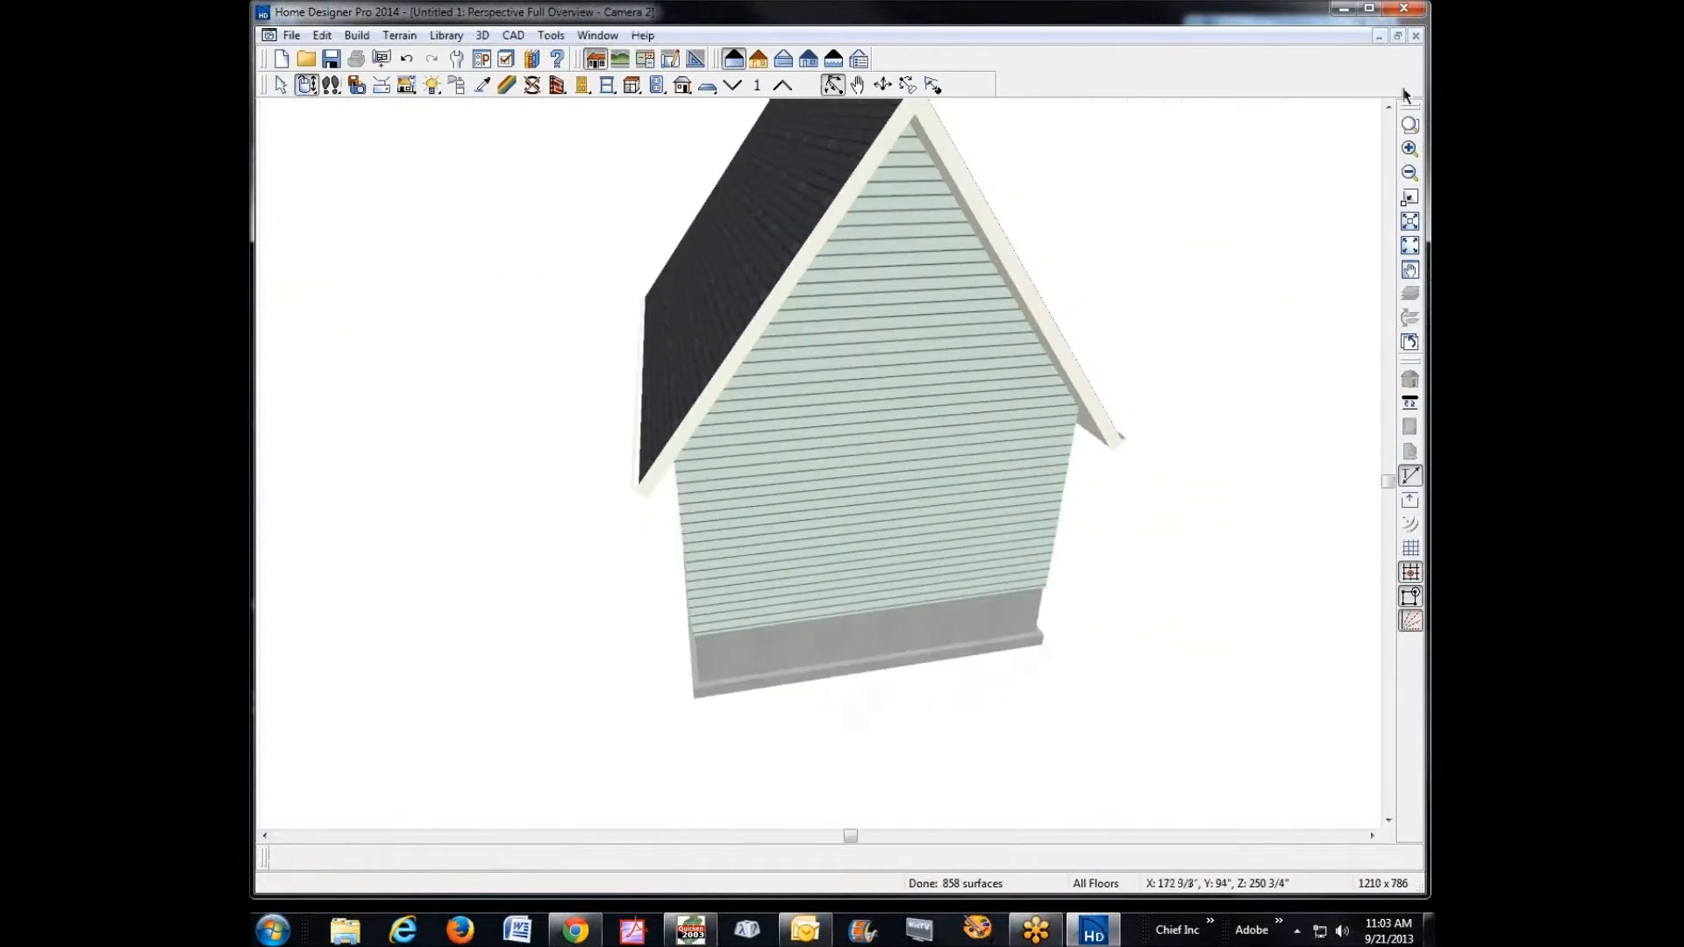
pyautogui.click(1416, 36)
# - Override the room's default finished ceiling height with 2 inches
pyautogui.click(839, 346)
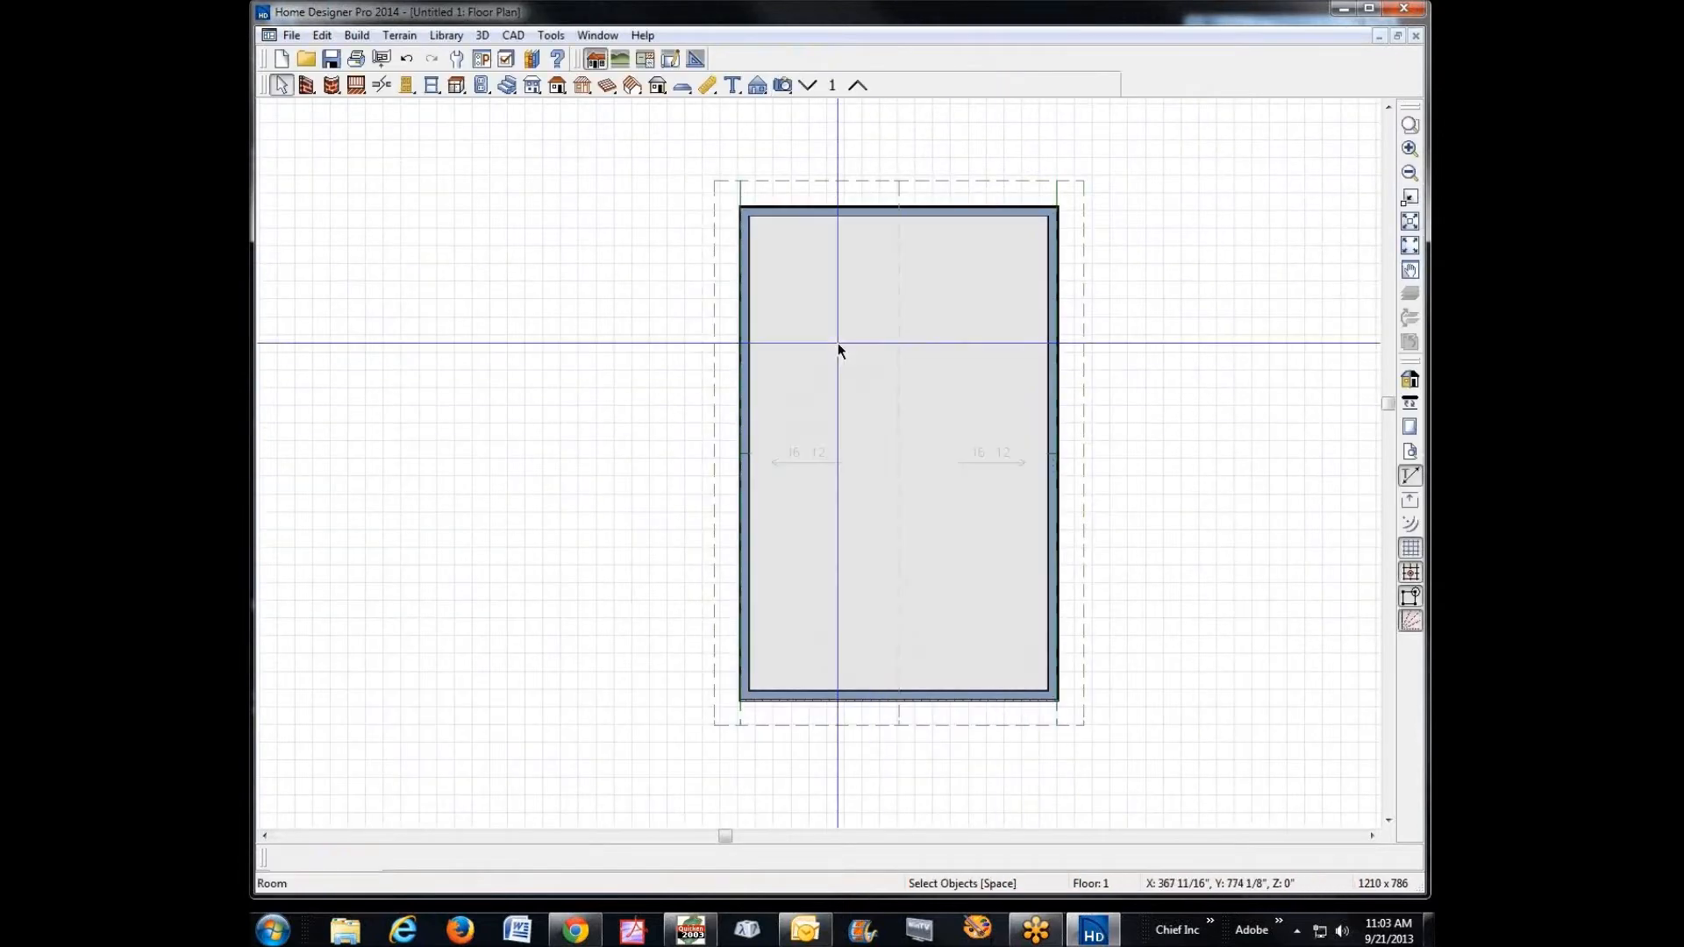
pyautogui.rightClick(839, 345)
pyautogui.click(877, 400)
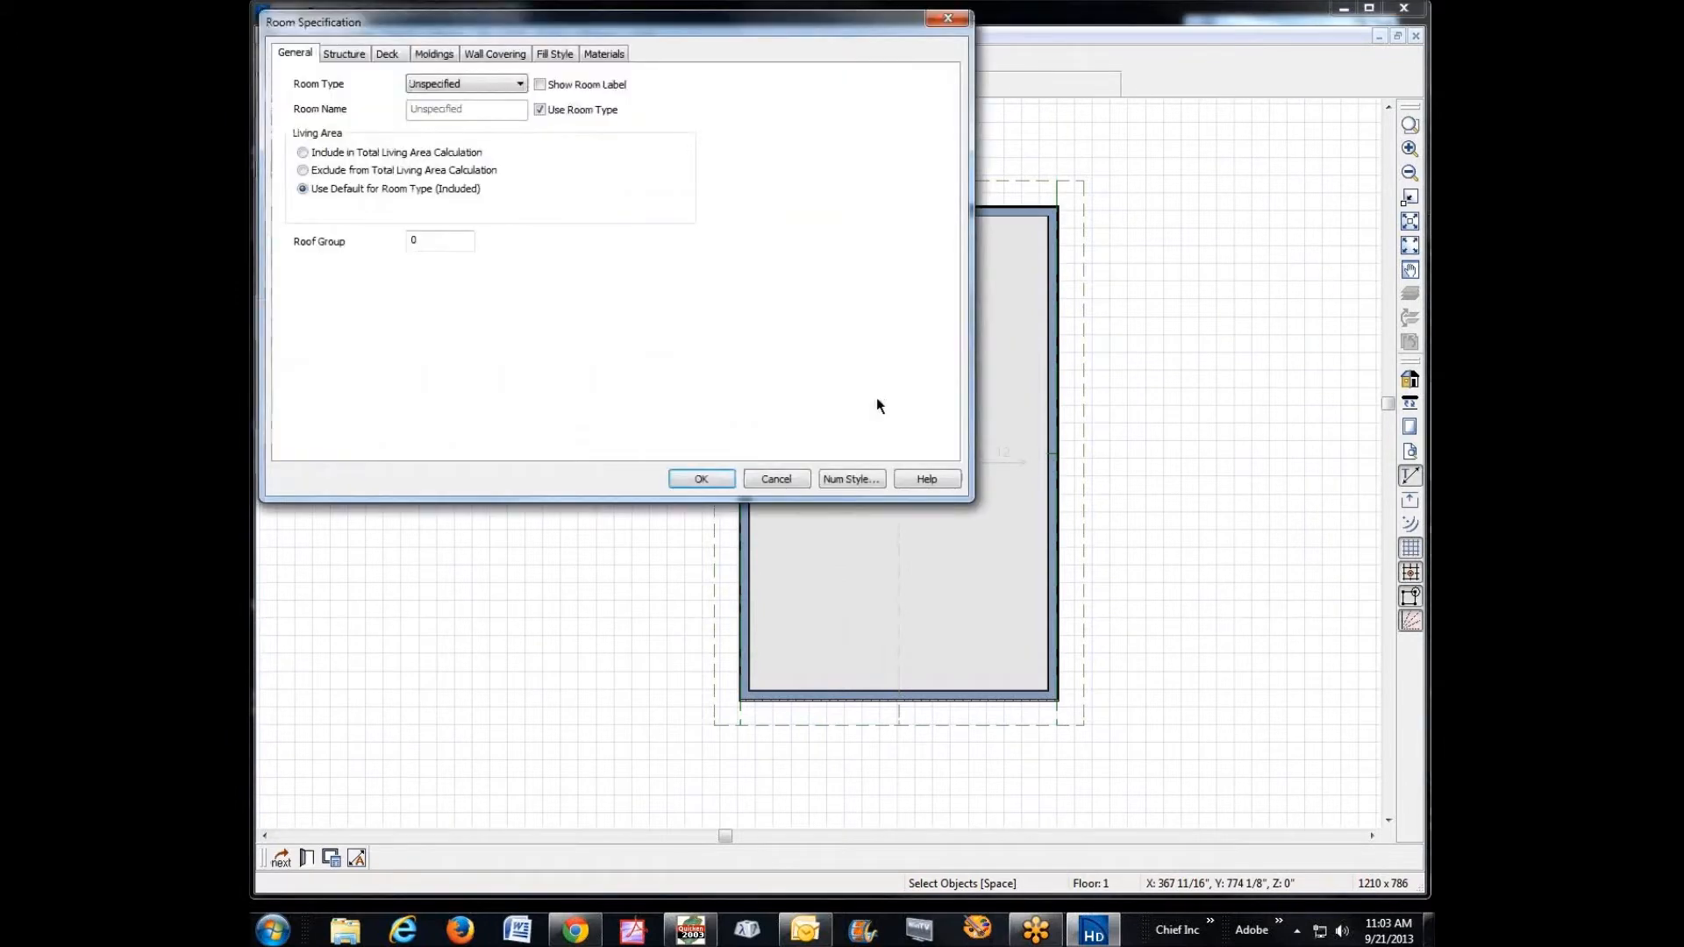
pyautogui.click(351, 54)
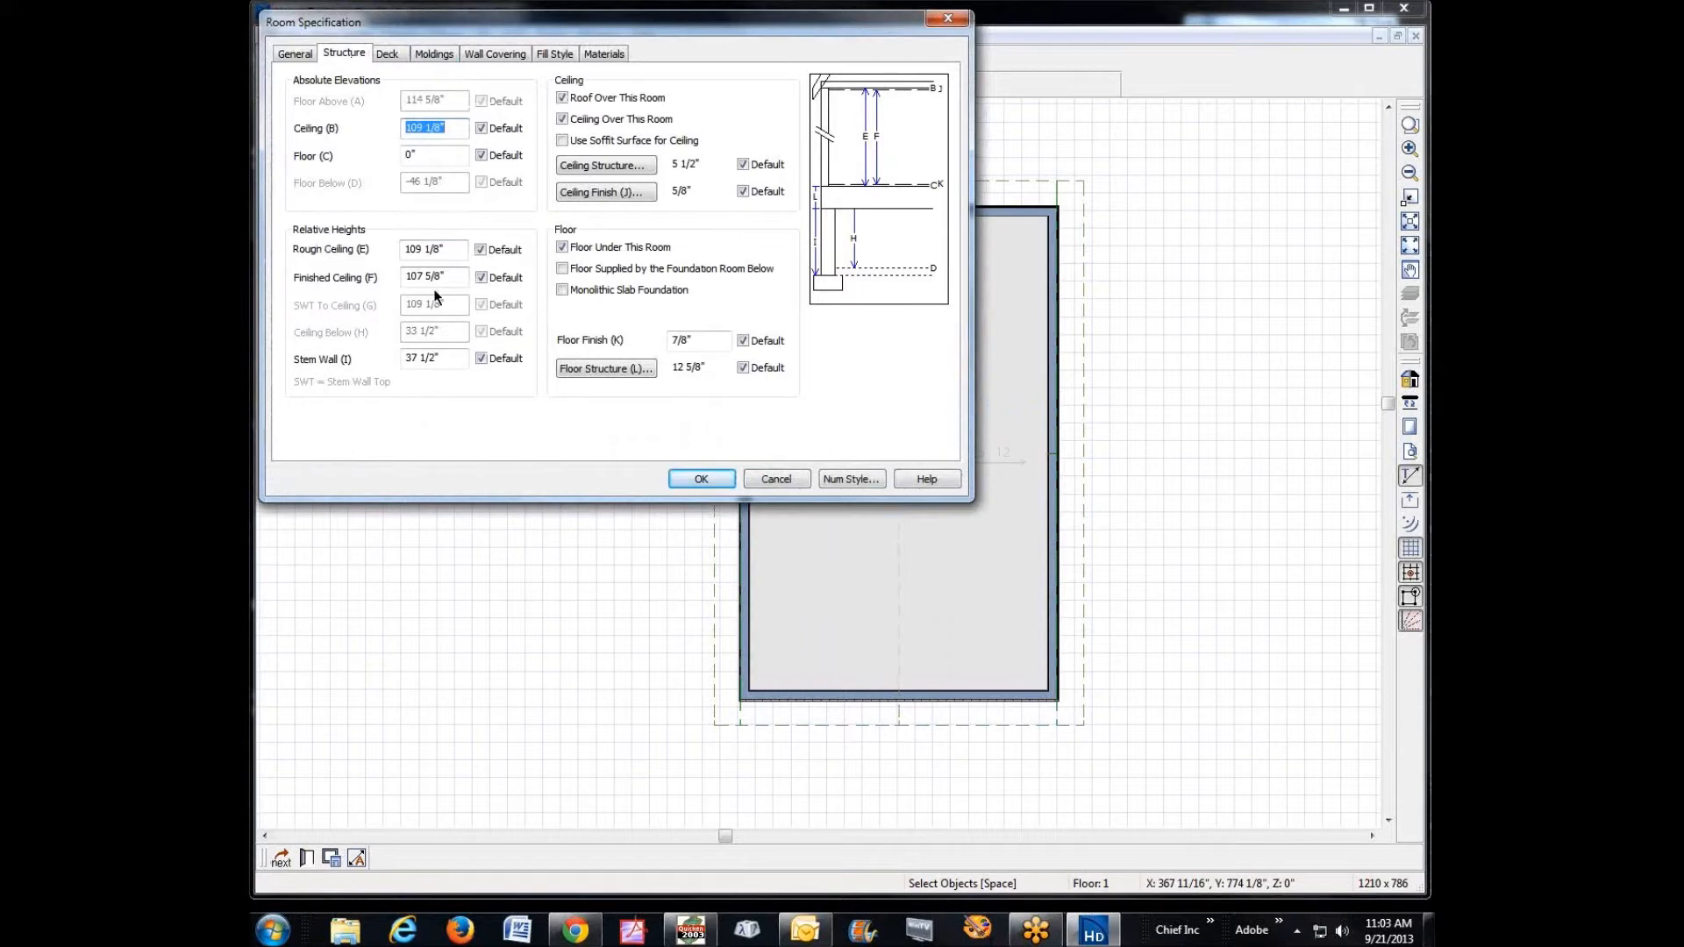
pyautogui.click(483, 279)
pyautogui.moveTo(460, 281); pyautogui.dragTo(343, 281)
pyautogui.write('2')
pyautogui.click(701, 479)
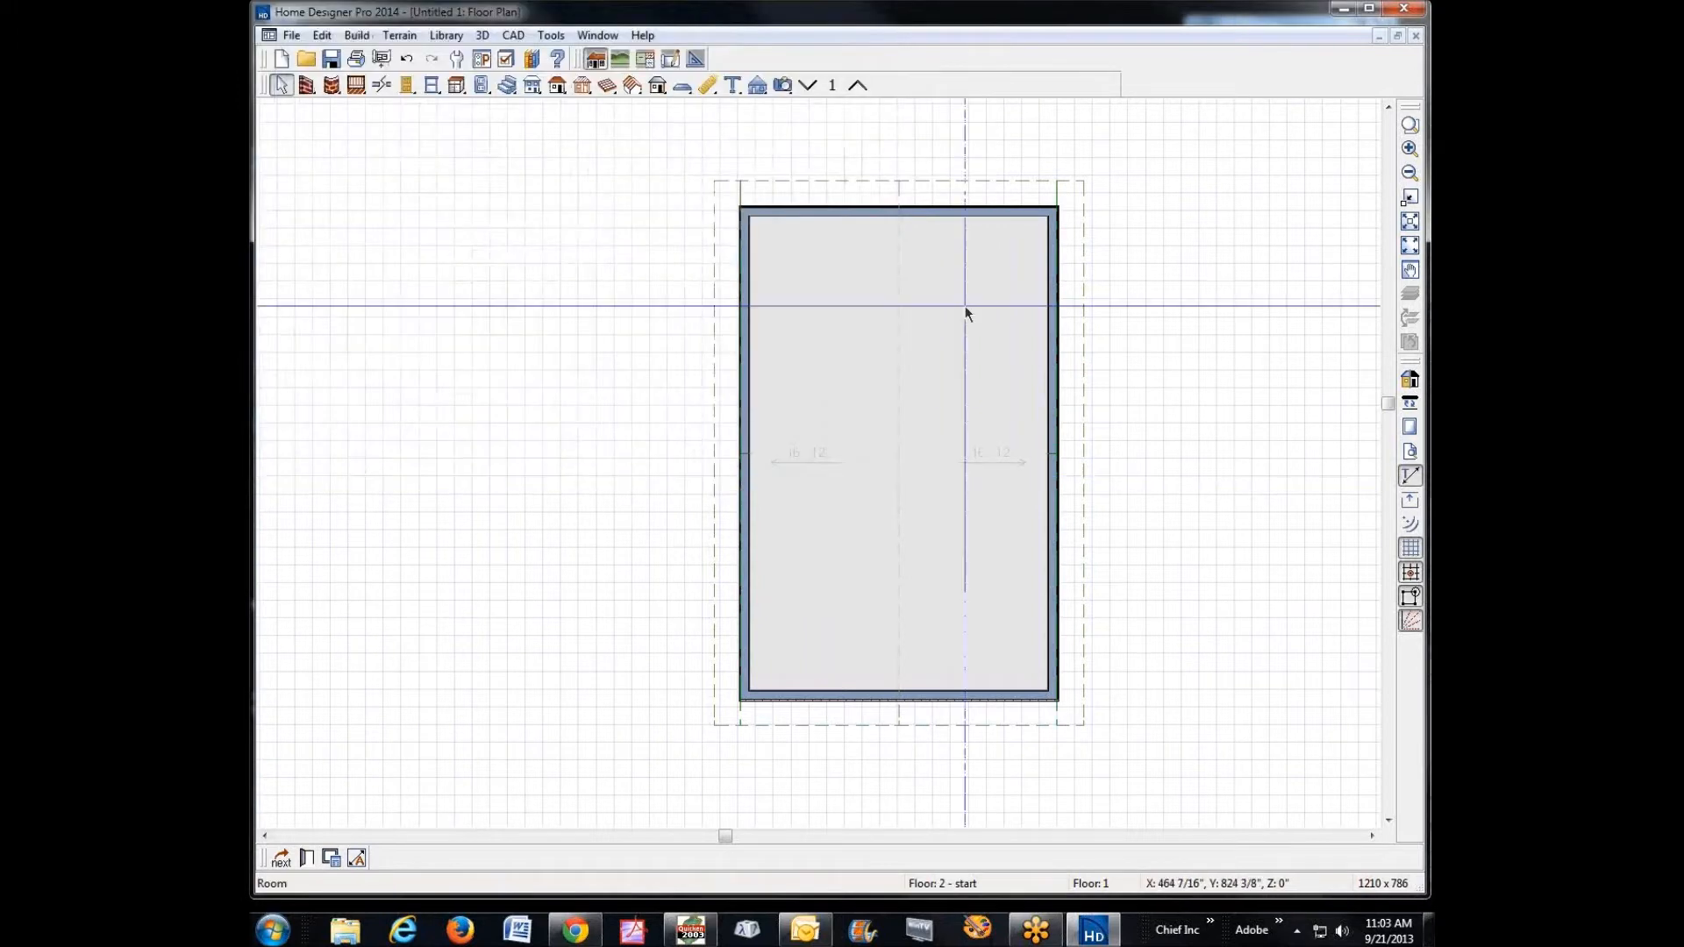
# - View the low-walled building in a perspective full overview, and compare it with the interior gable photo in the Chrome forum thread
pyautogui.click(788, 89)
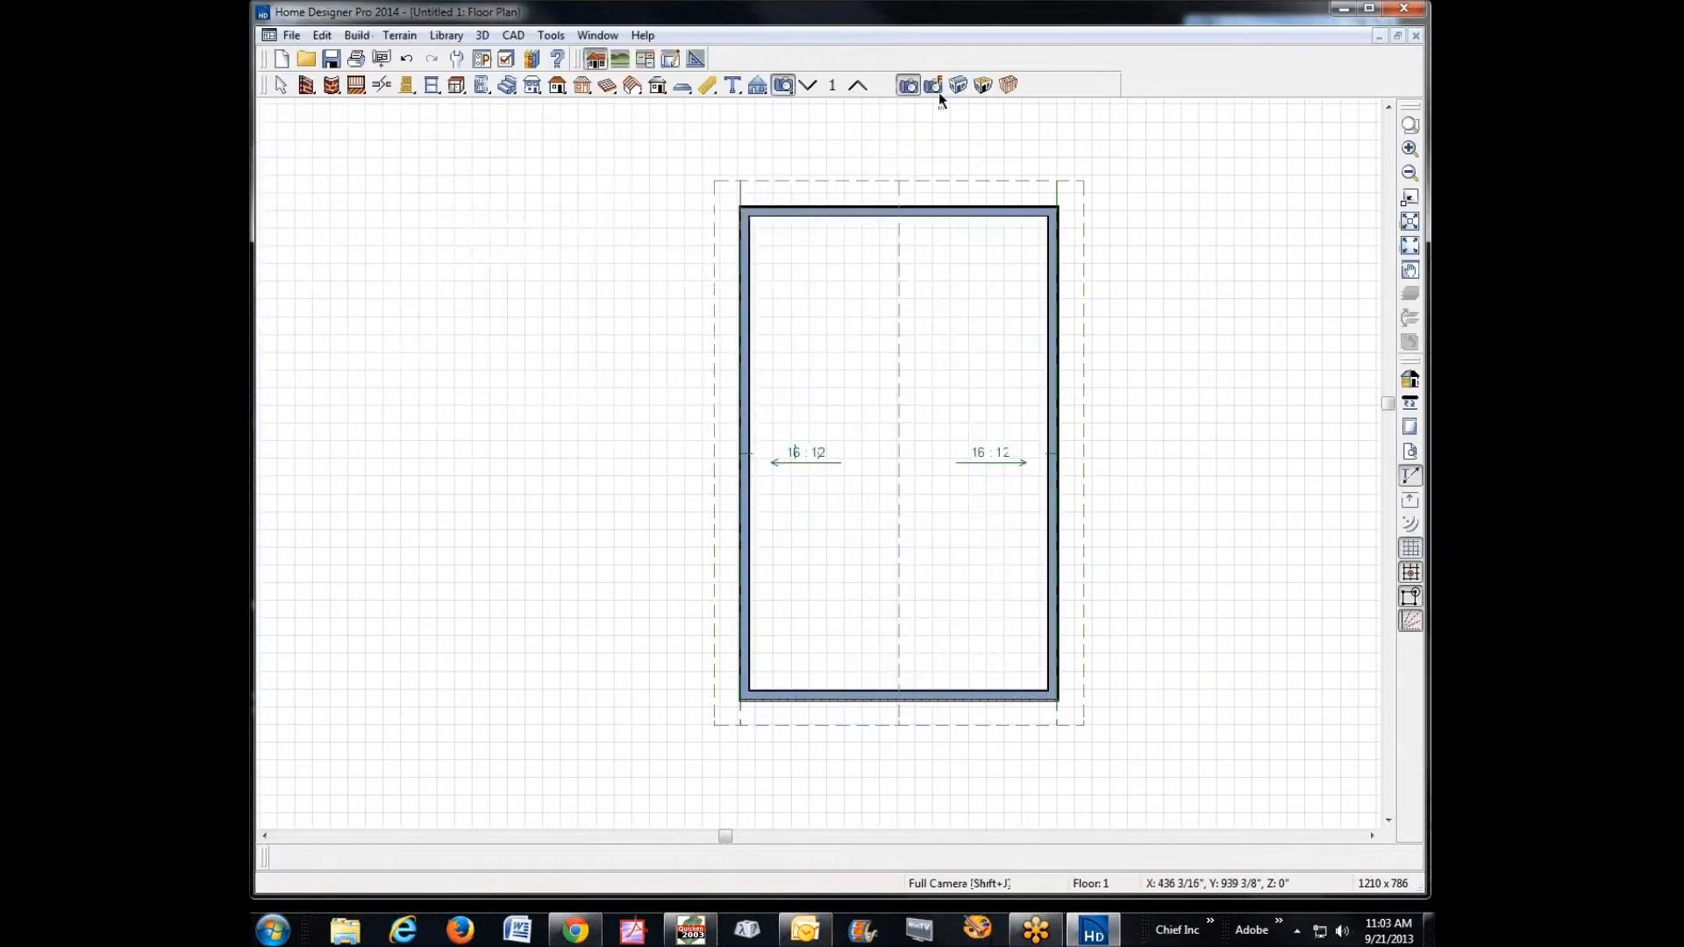
pyautogui.moveTo(977, 286); pyautogui.dragTo(1171, 344)
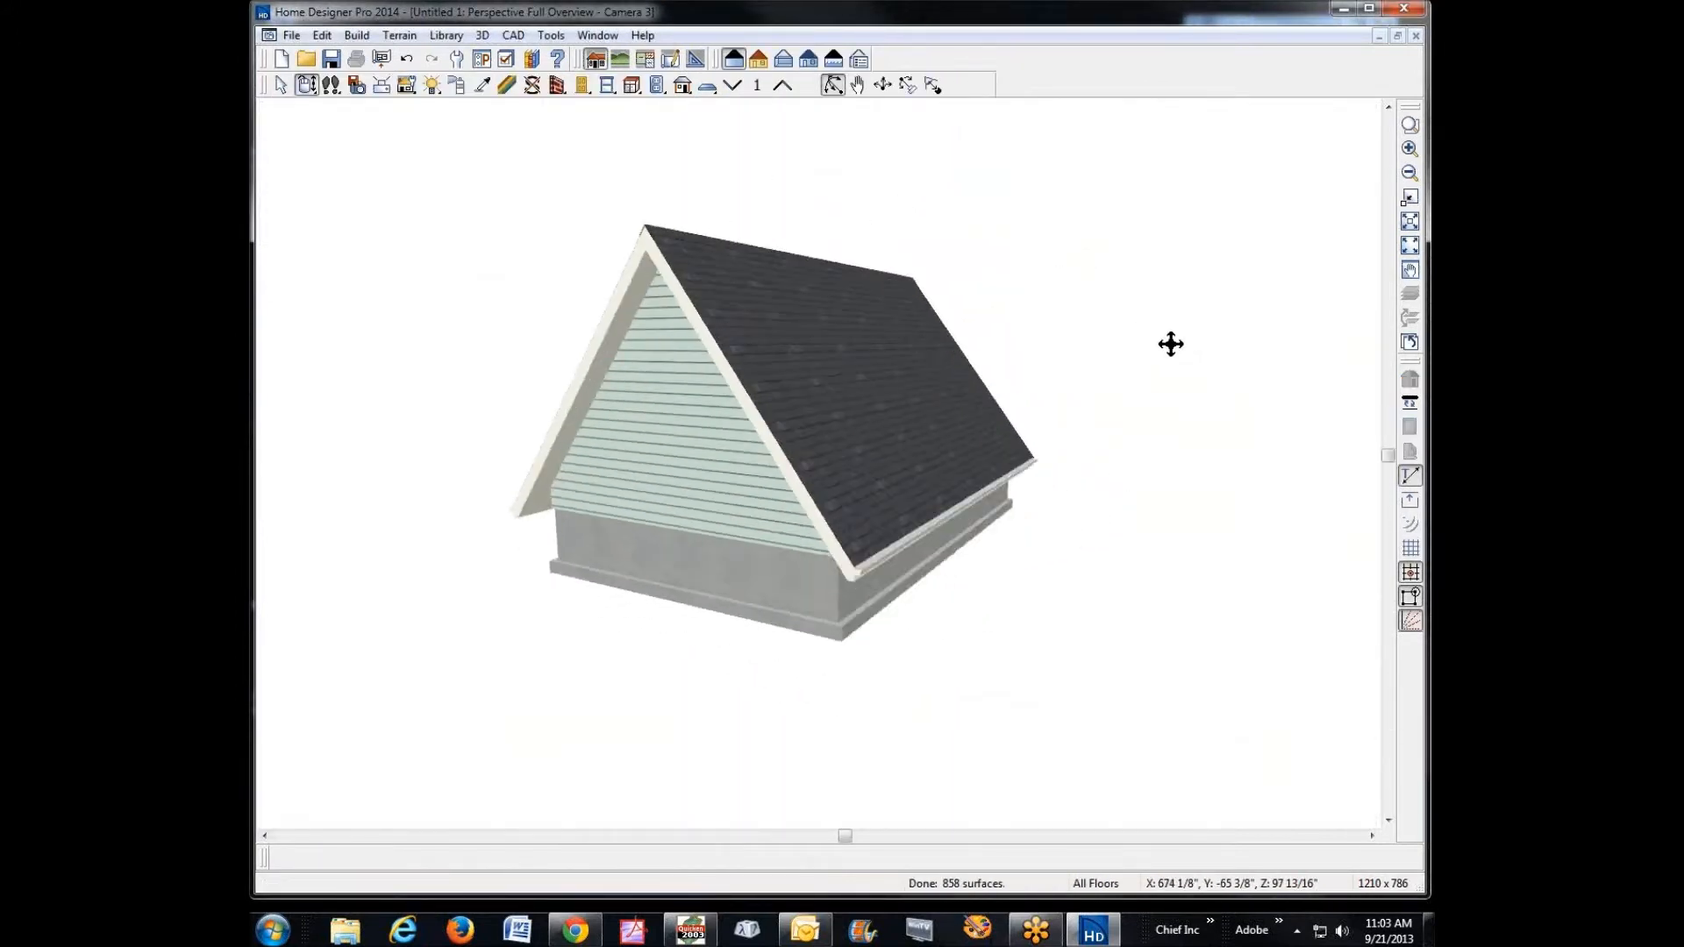
pyautogui.click(599, 925)
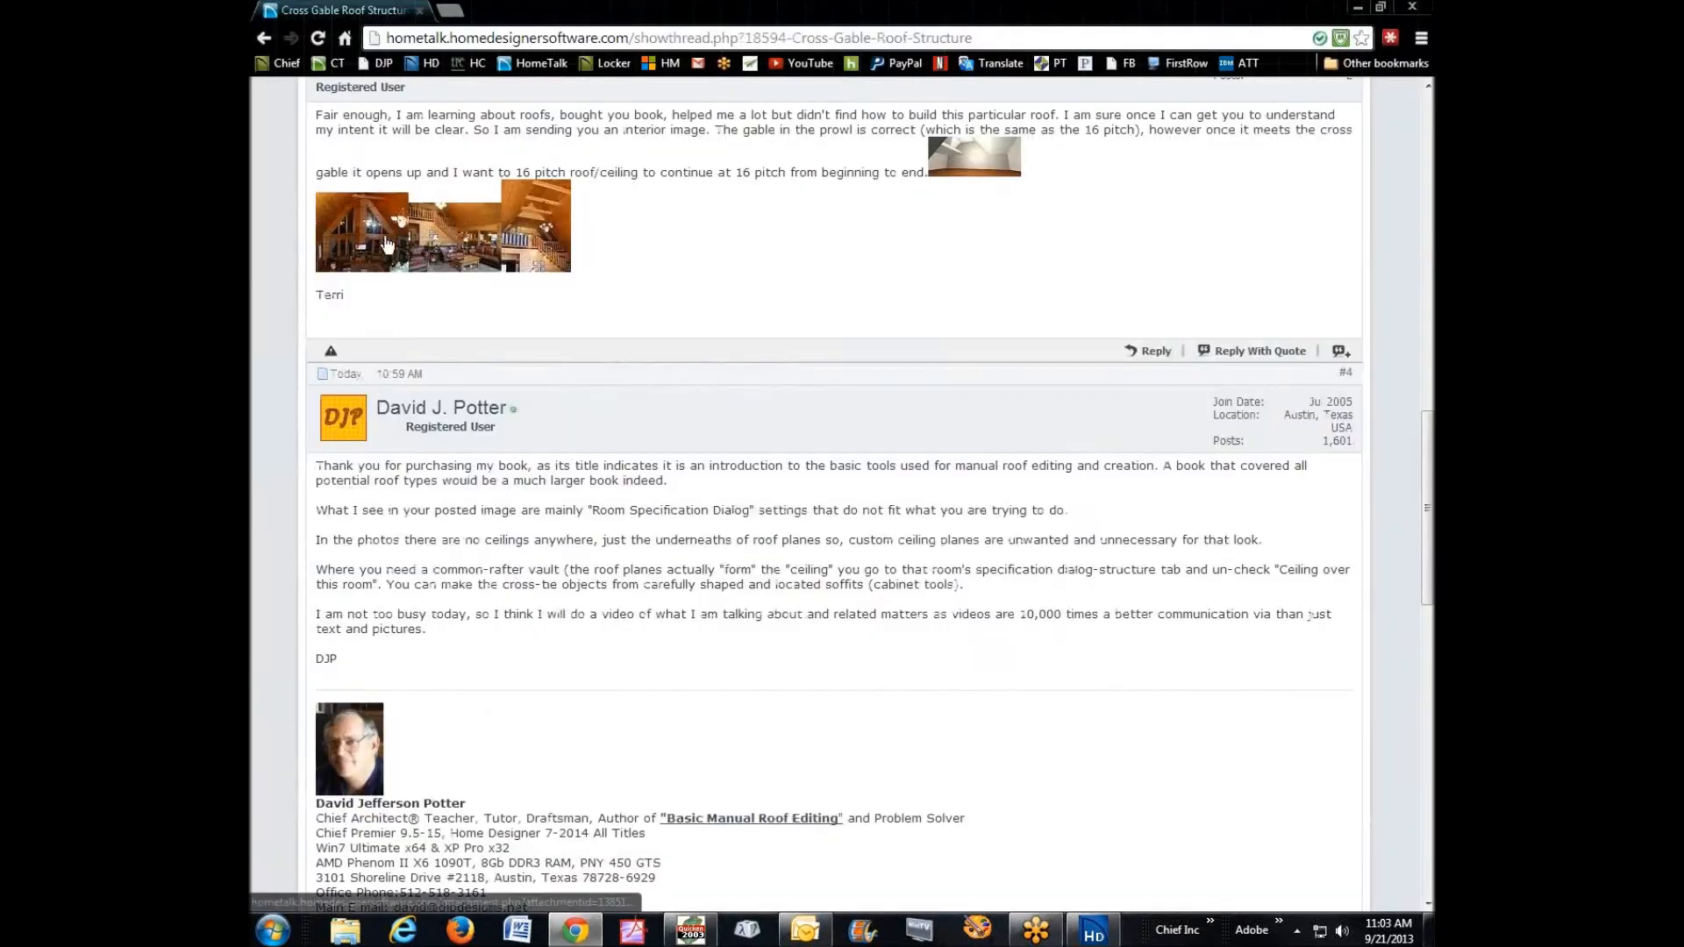
pyautogui.click(382, 216)
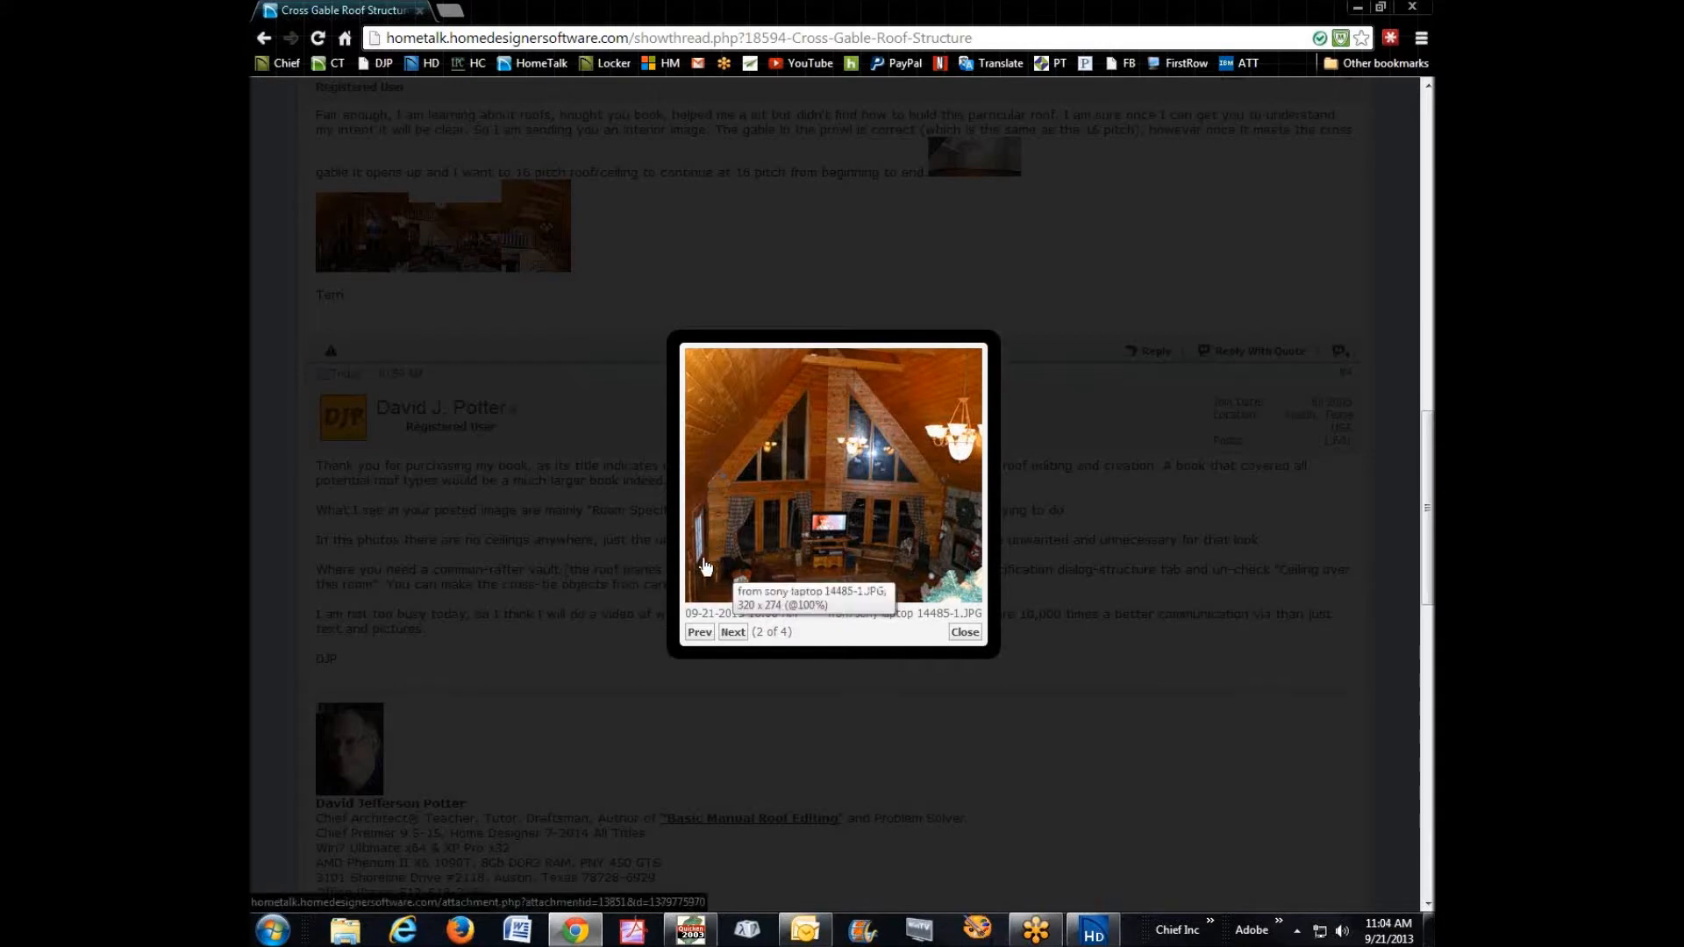
pyautogui.click(968, 634)
pyautogui.click(1357, 7)
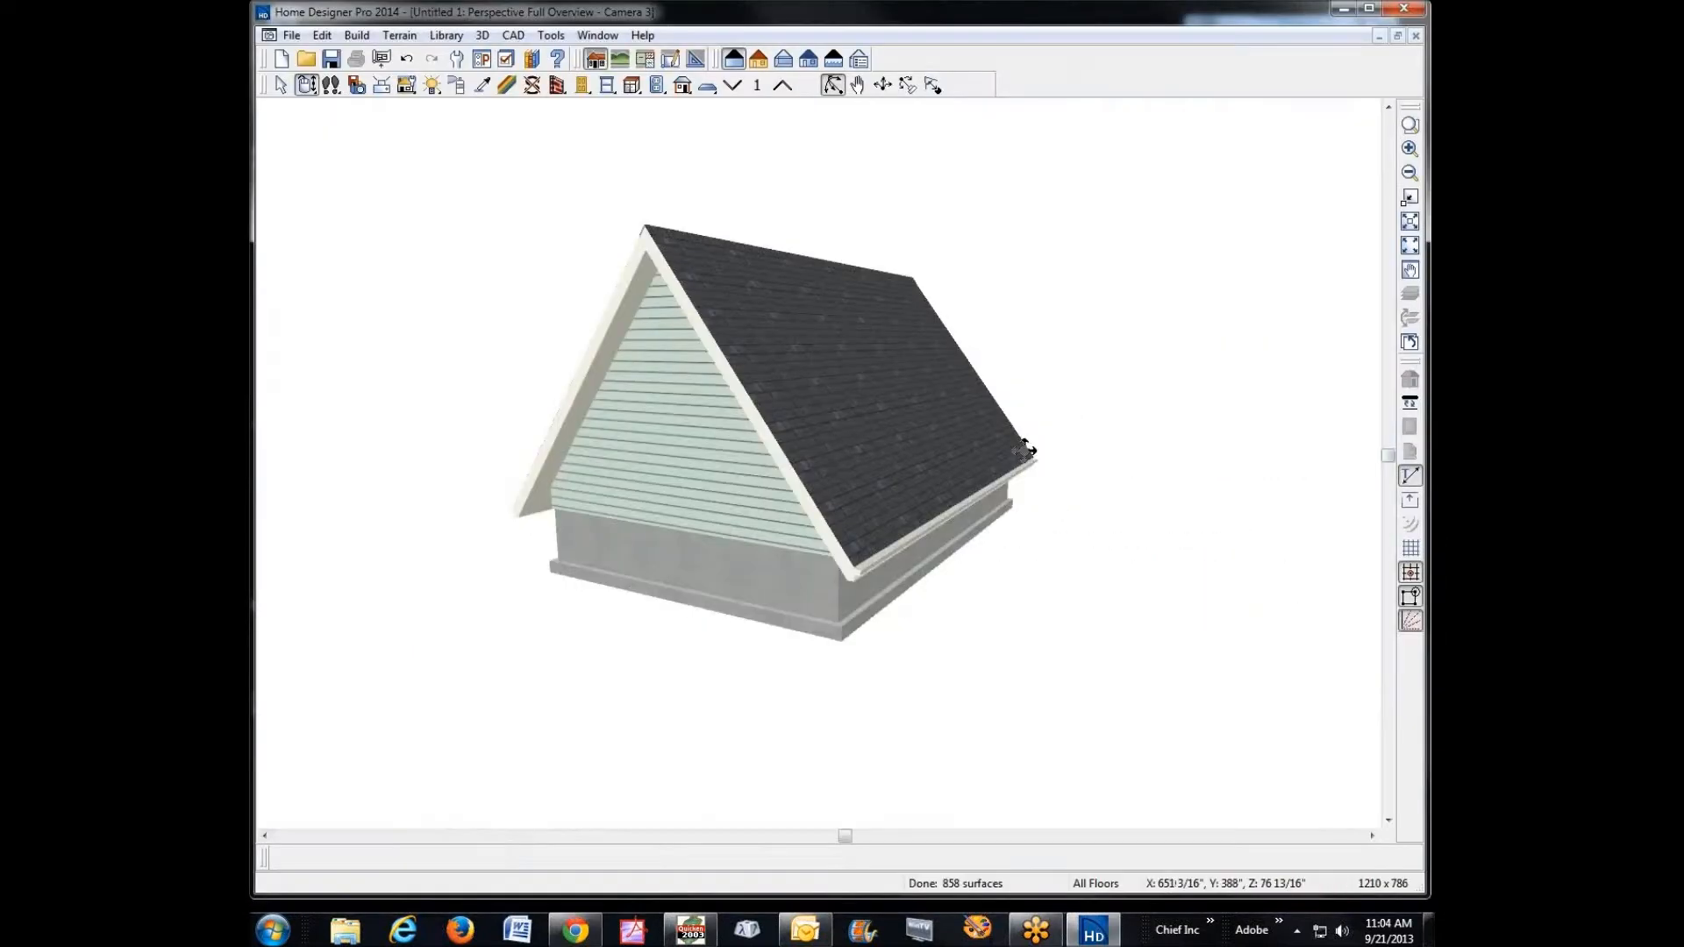
# - In the floor plan, set the room's finished ceiling height to 96 inches
pyautogui.hotkey('ctrl', 'Tab')
pyautogui.rightClick(840, 424)
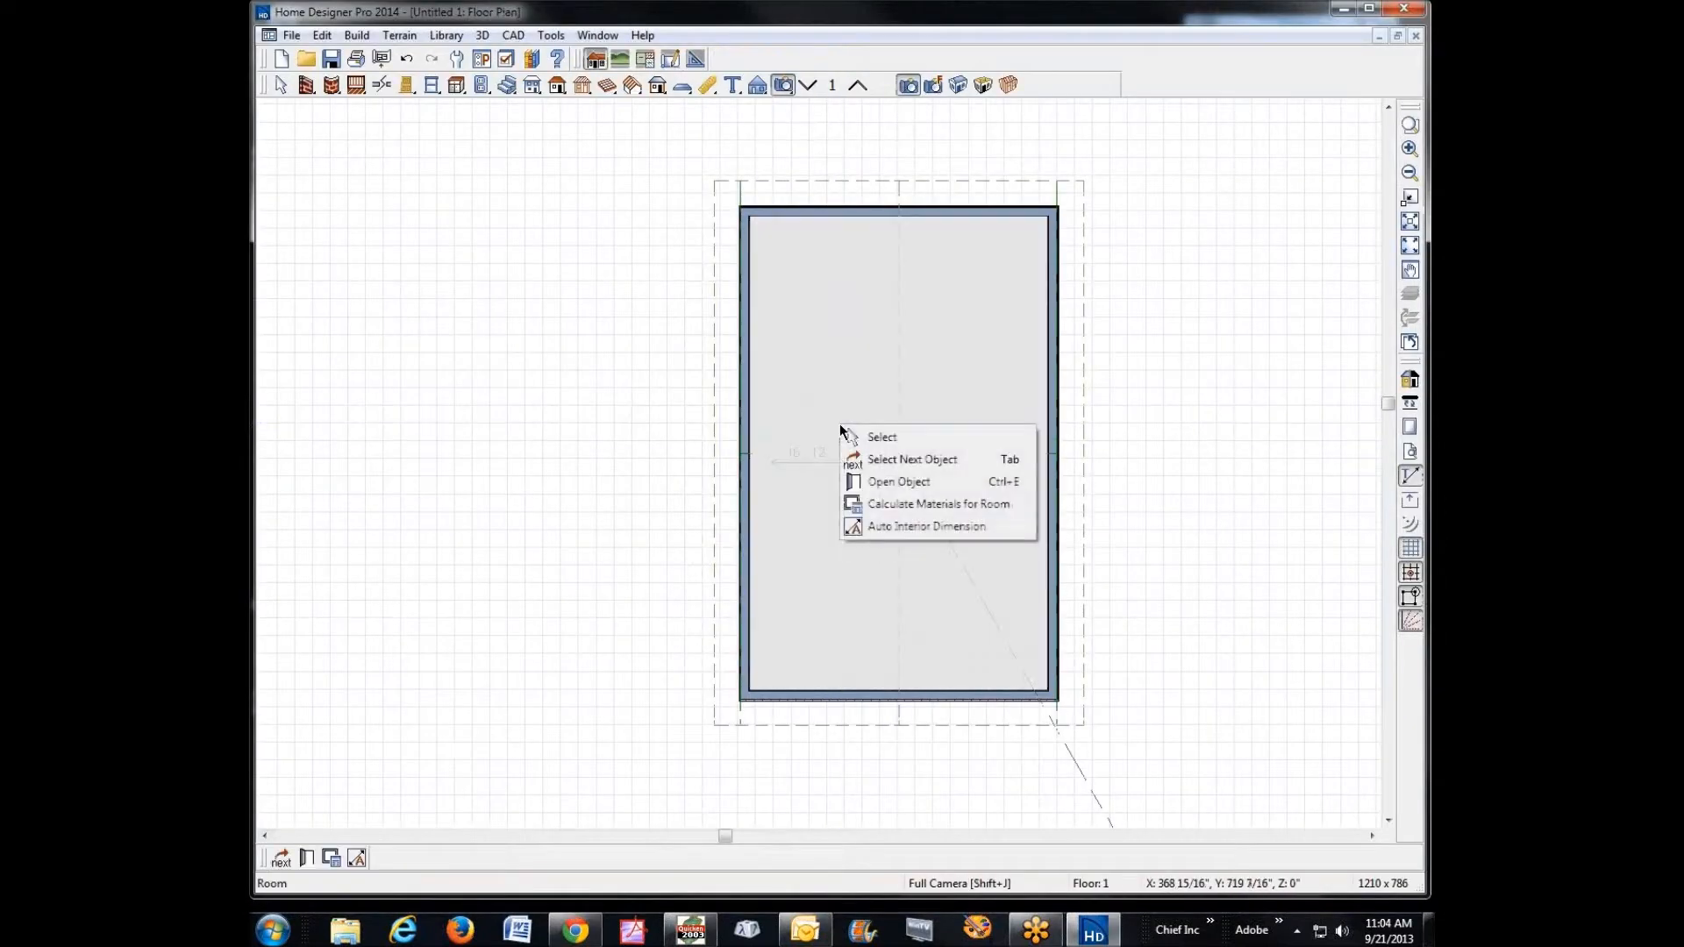
pyautogui.click(886, 482)
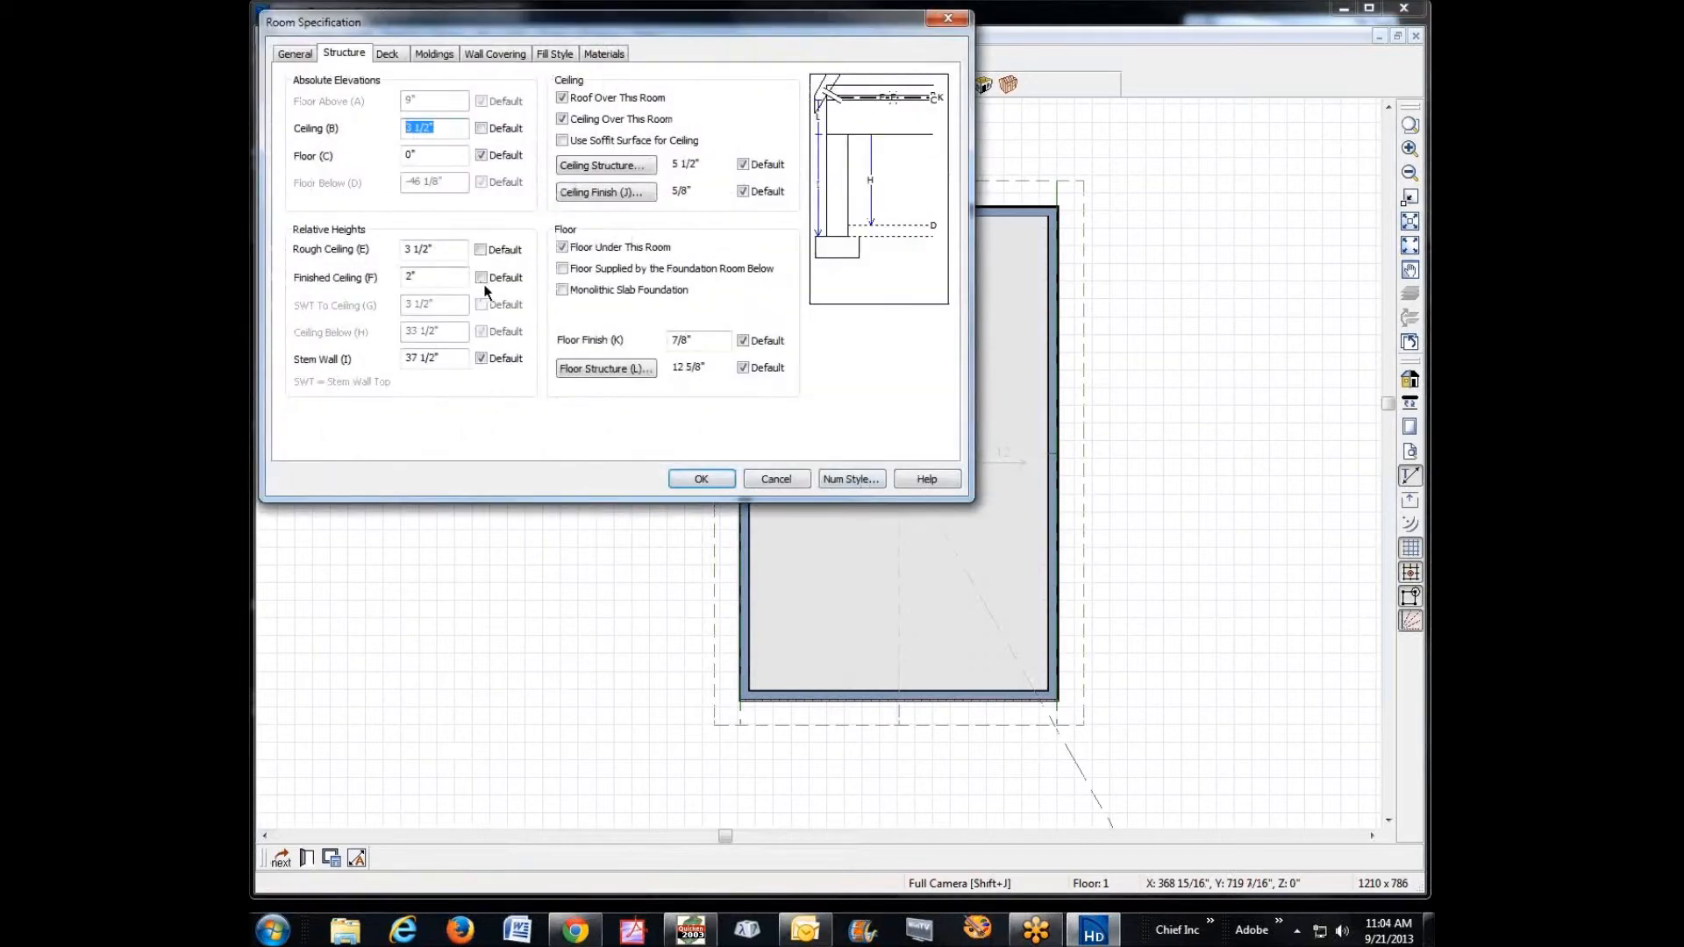
pyautogui.doubleClick(456, 276)
pyautogui.write('8')
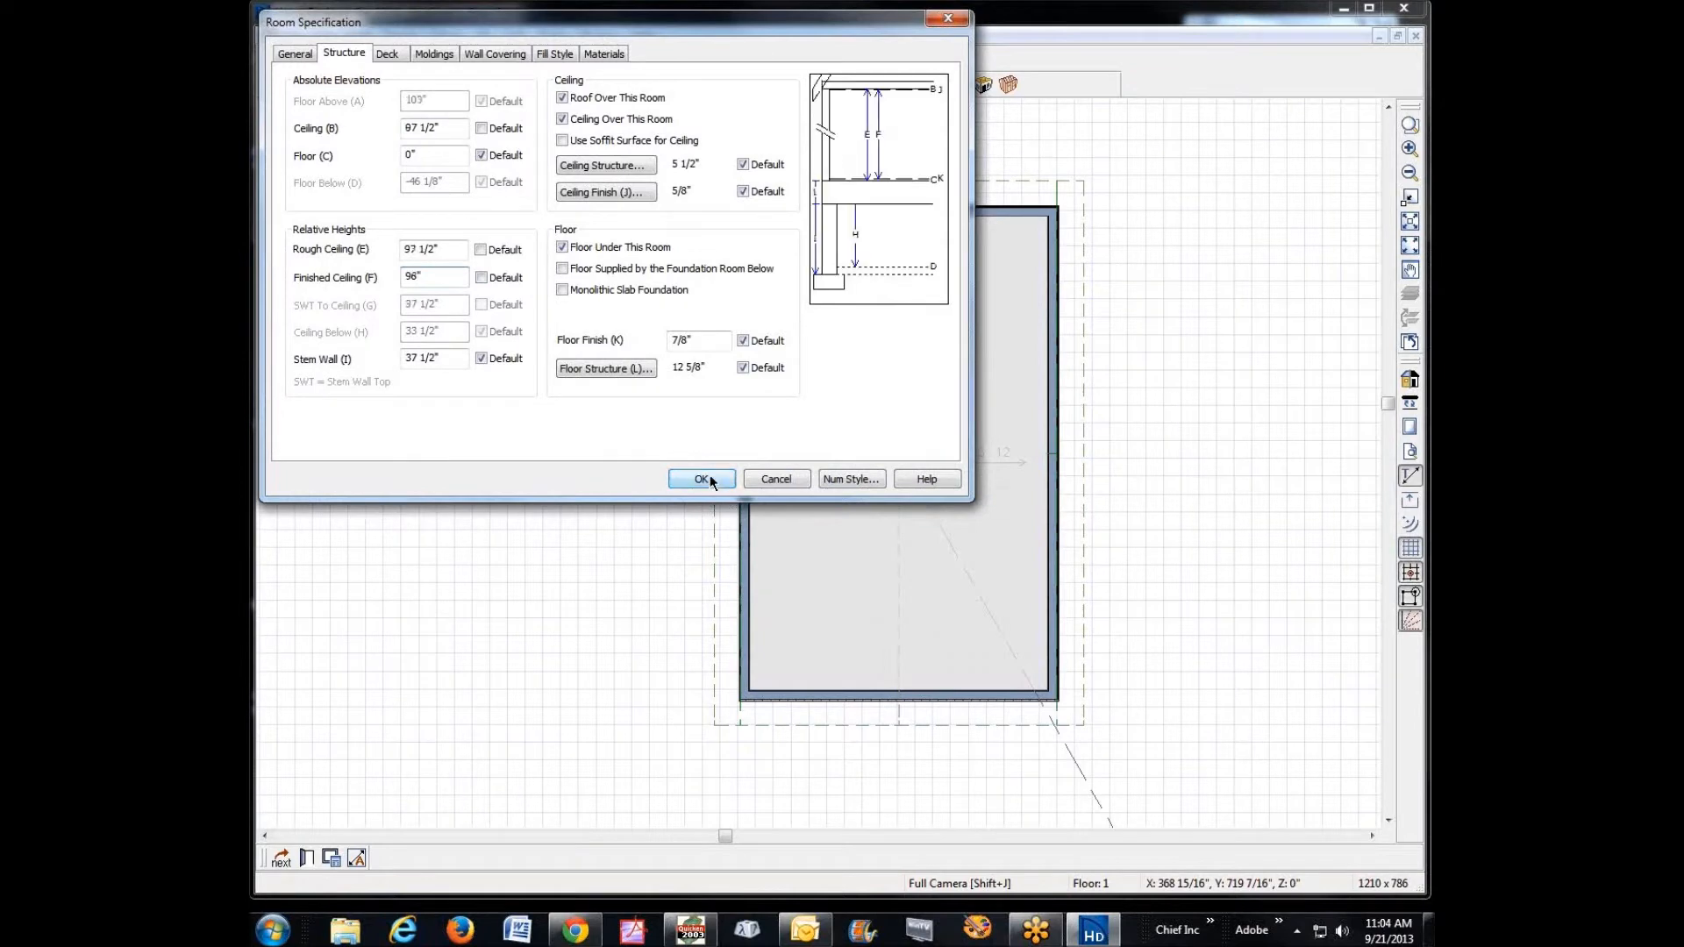
pyautogui.click(702, 478)
# - Check the raised walls and roof from outside in the perspective overview, and close that view
pyautogui.click(1090, 369)
pyautogui.moveTo(774, 377); pyautogui.dragTo(828, 432)
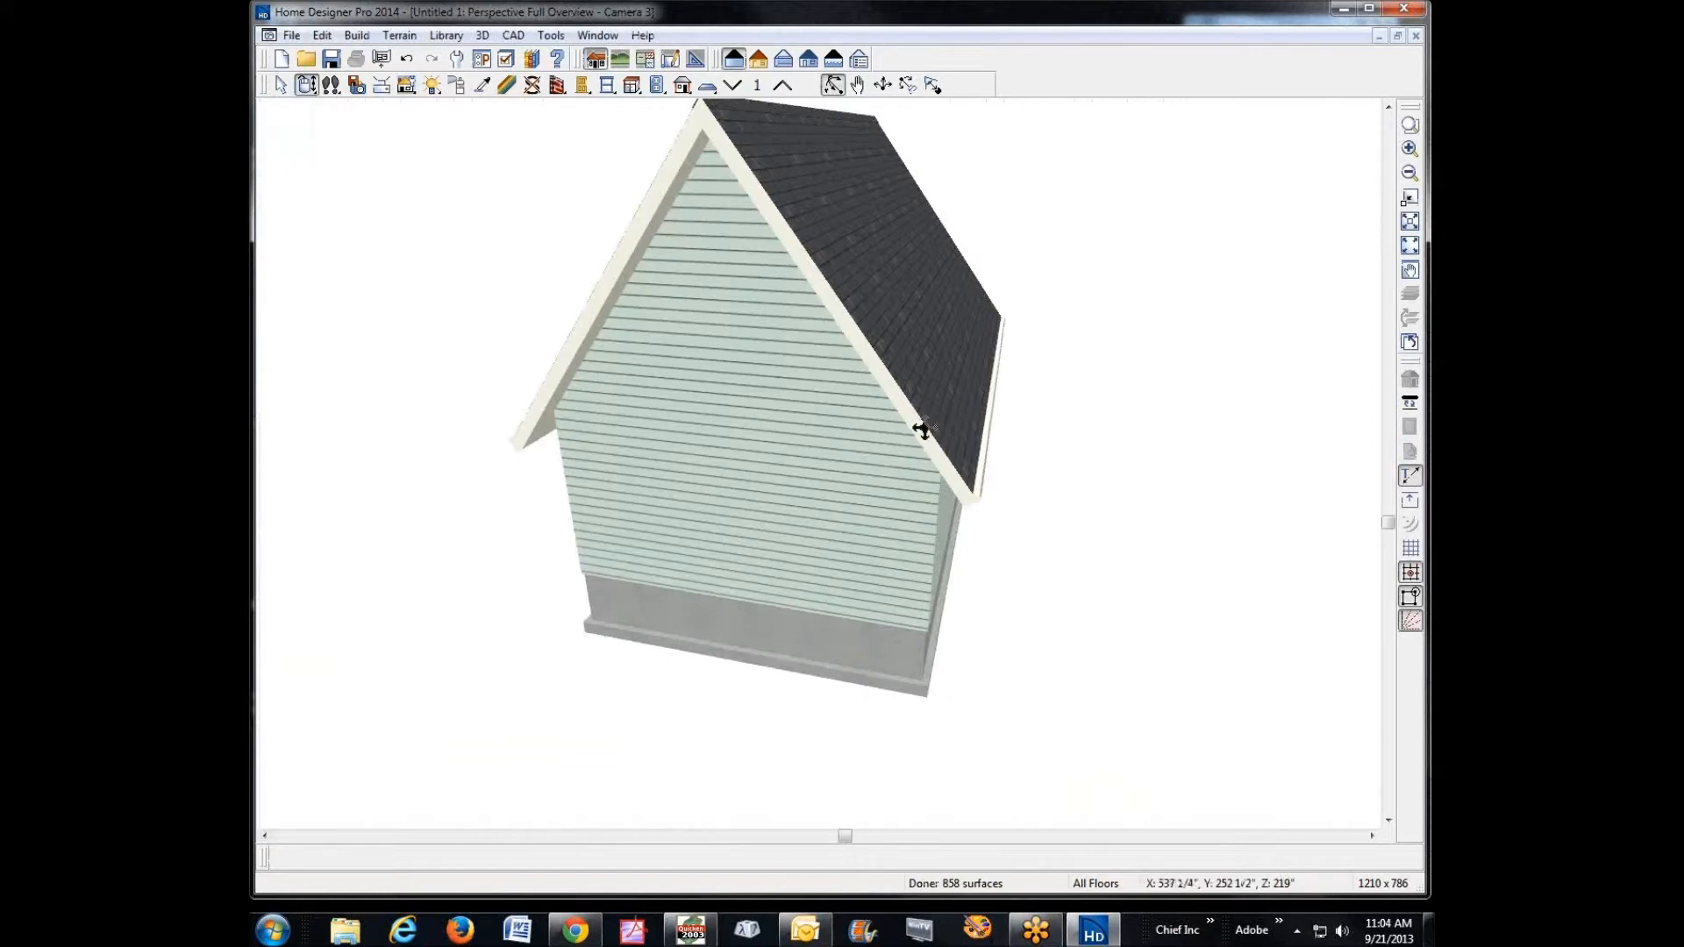
pyautogui.click(1416, 35)
# - Create a full camera view inside the room, looking toward the far gable wall
pyautogui.moveTo(992, 256); pyautogui.dragTo(959, 380)
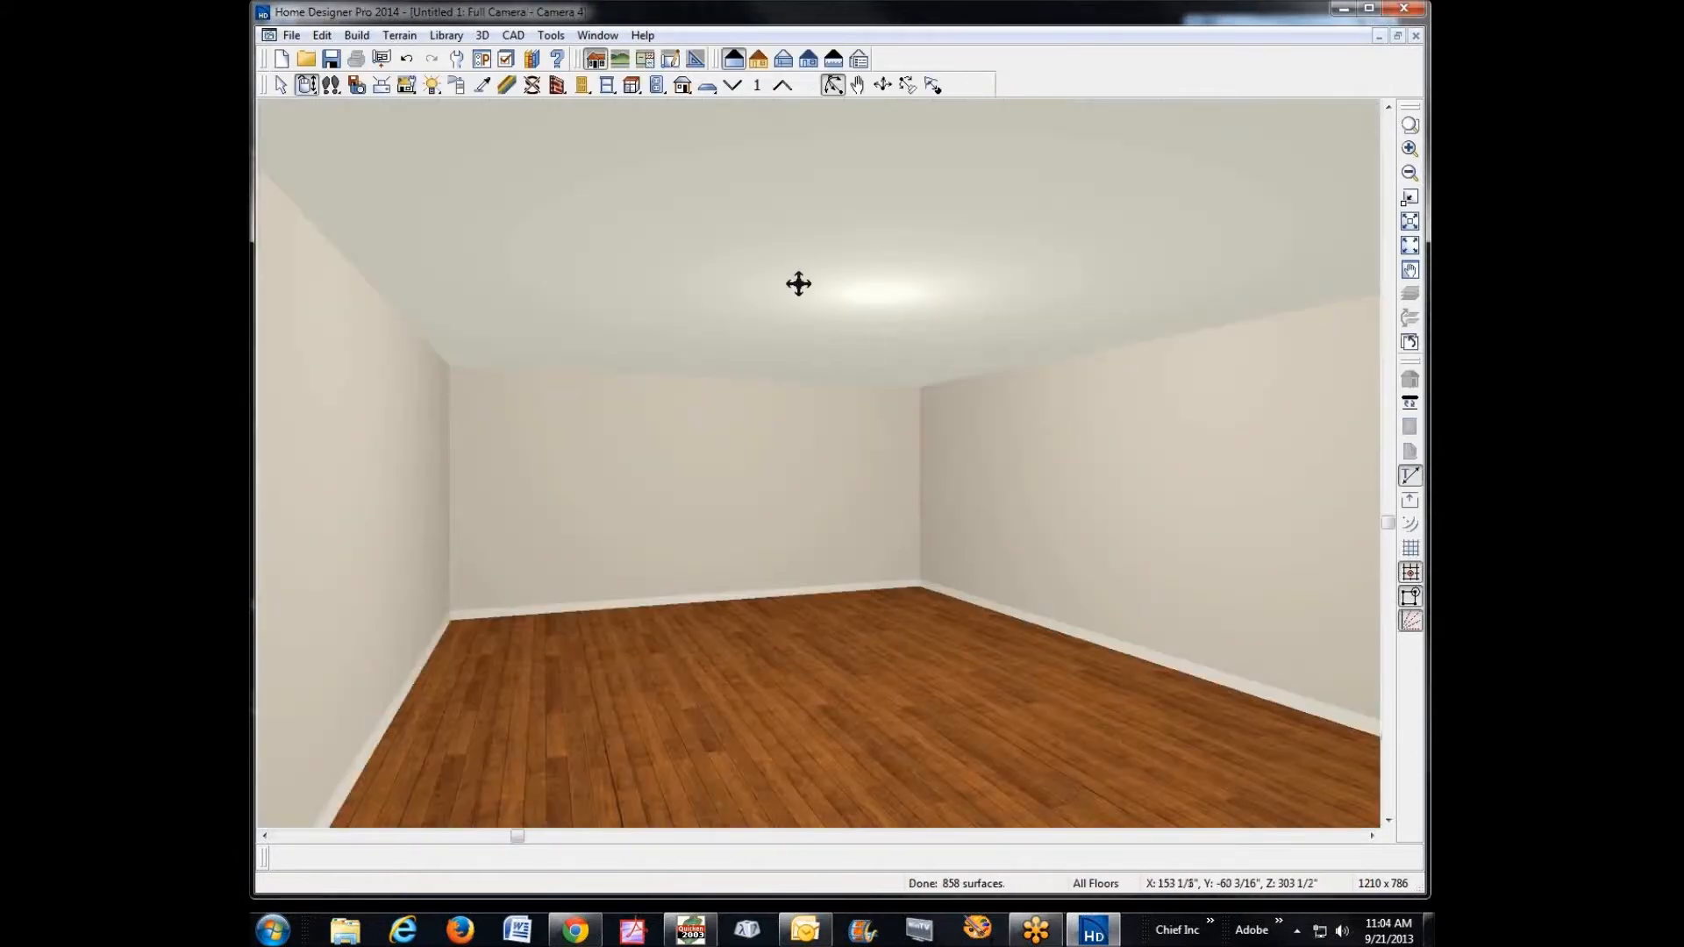
pyautogui.rightClick(831, 681)
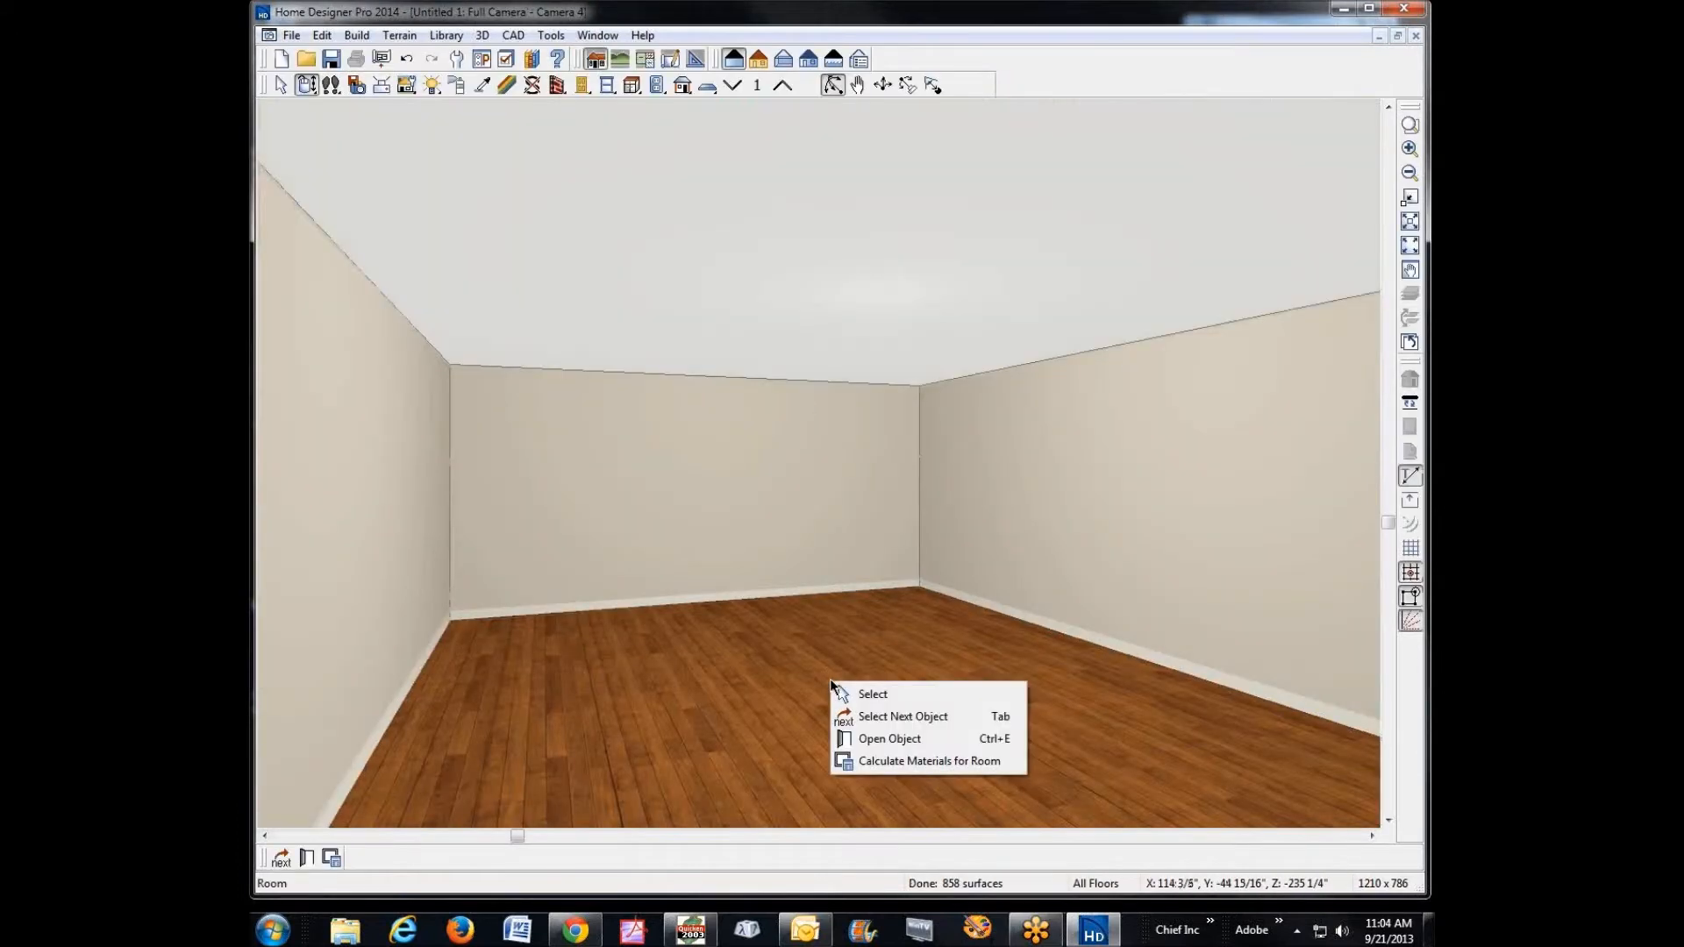
pyautogui.click(897, 742)
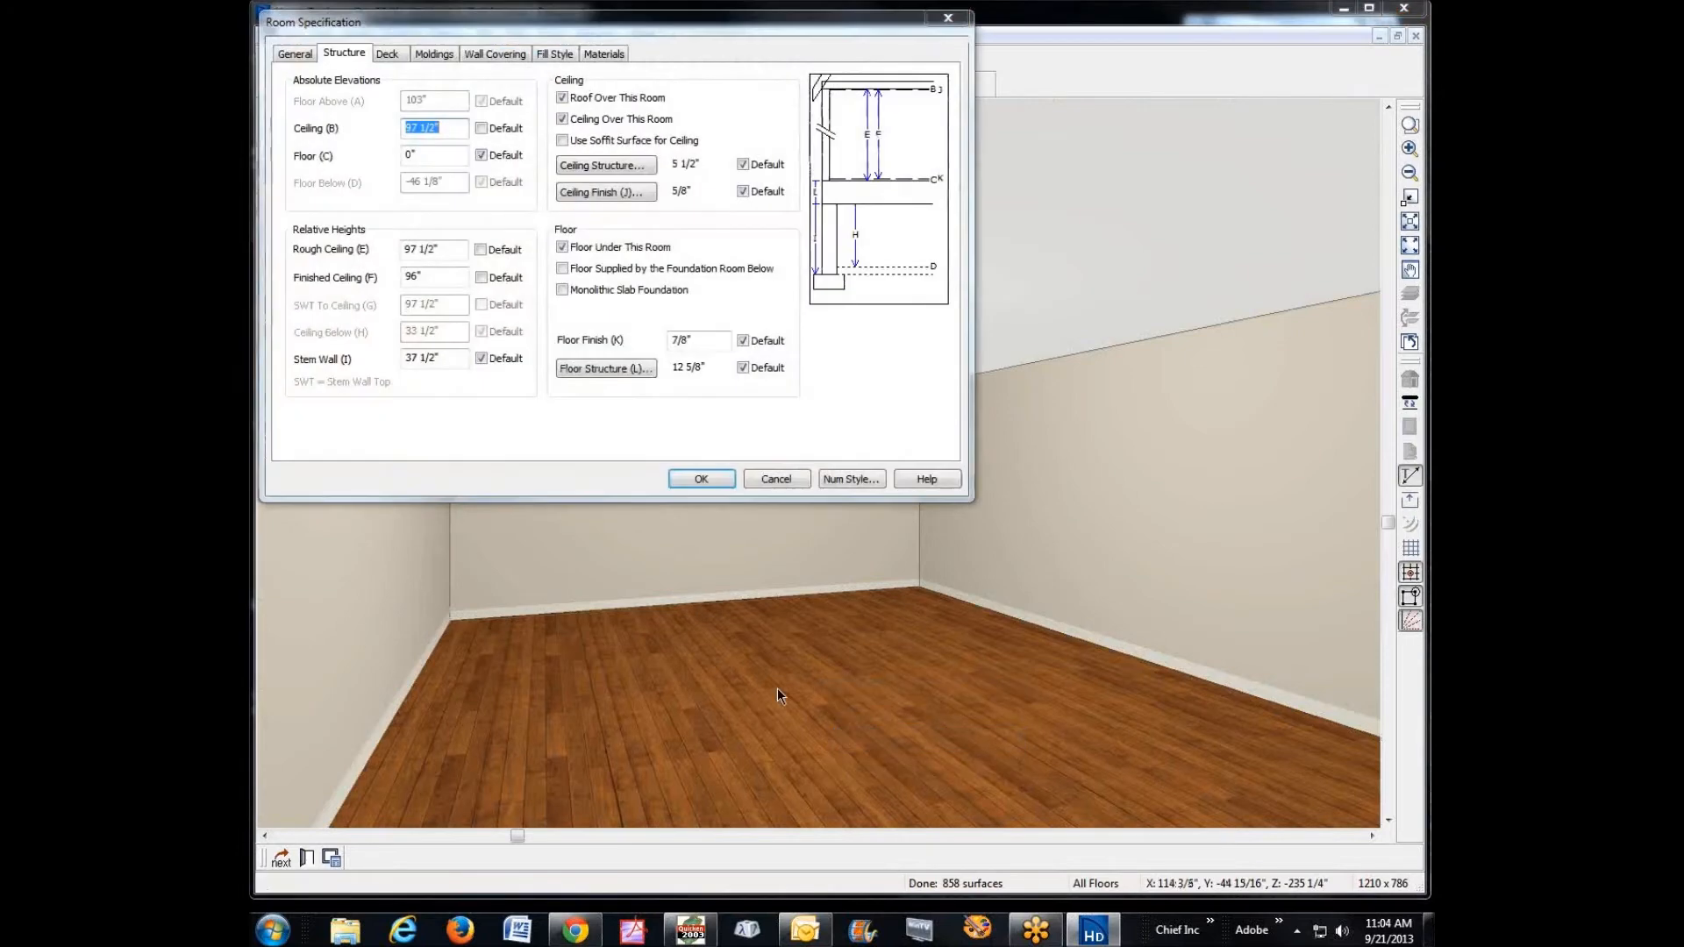
pyautogui.click(828, 477)
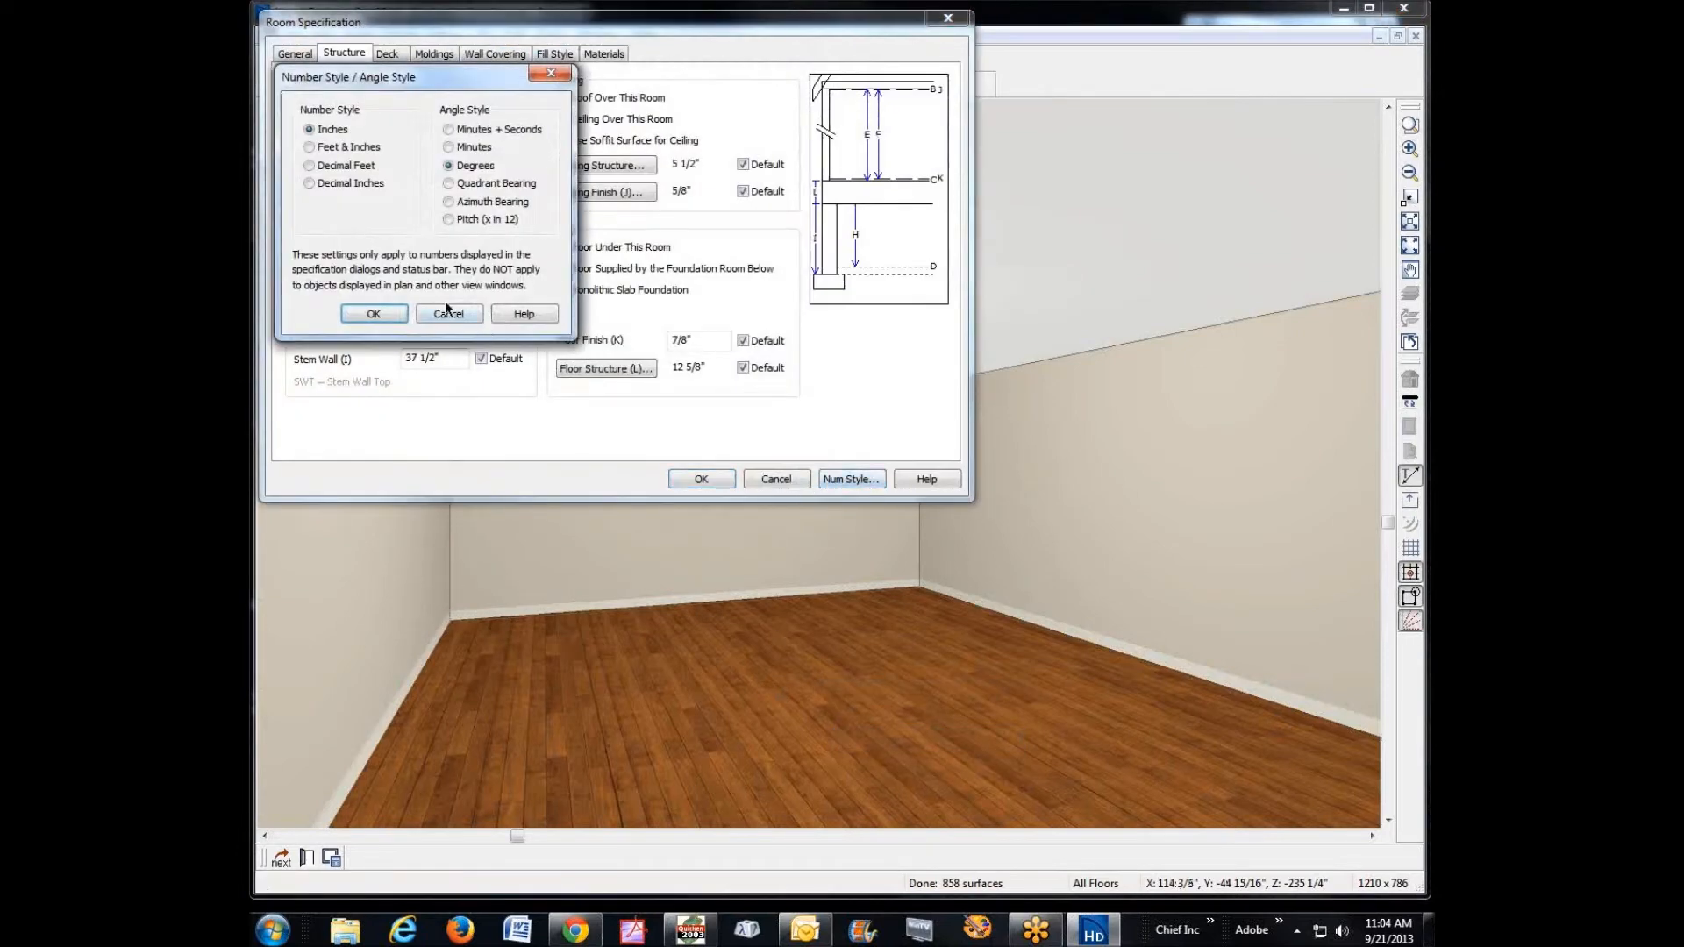
pyautogui.click(449, 314)
pyautogui.click(776, 479)
# - Turn off Ceiling Over This Room in the room's structure settings to open the interior up to the roof
pyautogui.rightClick(795, 632)
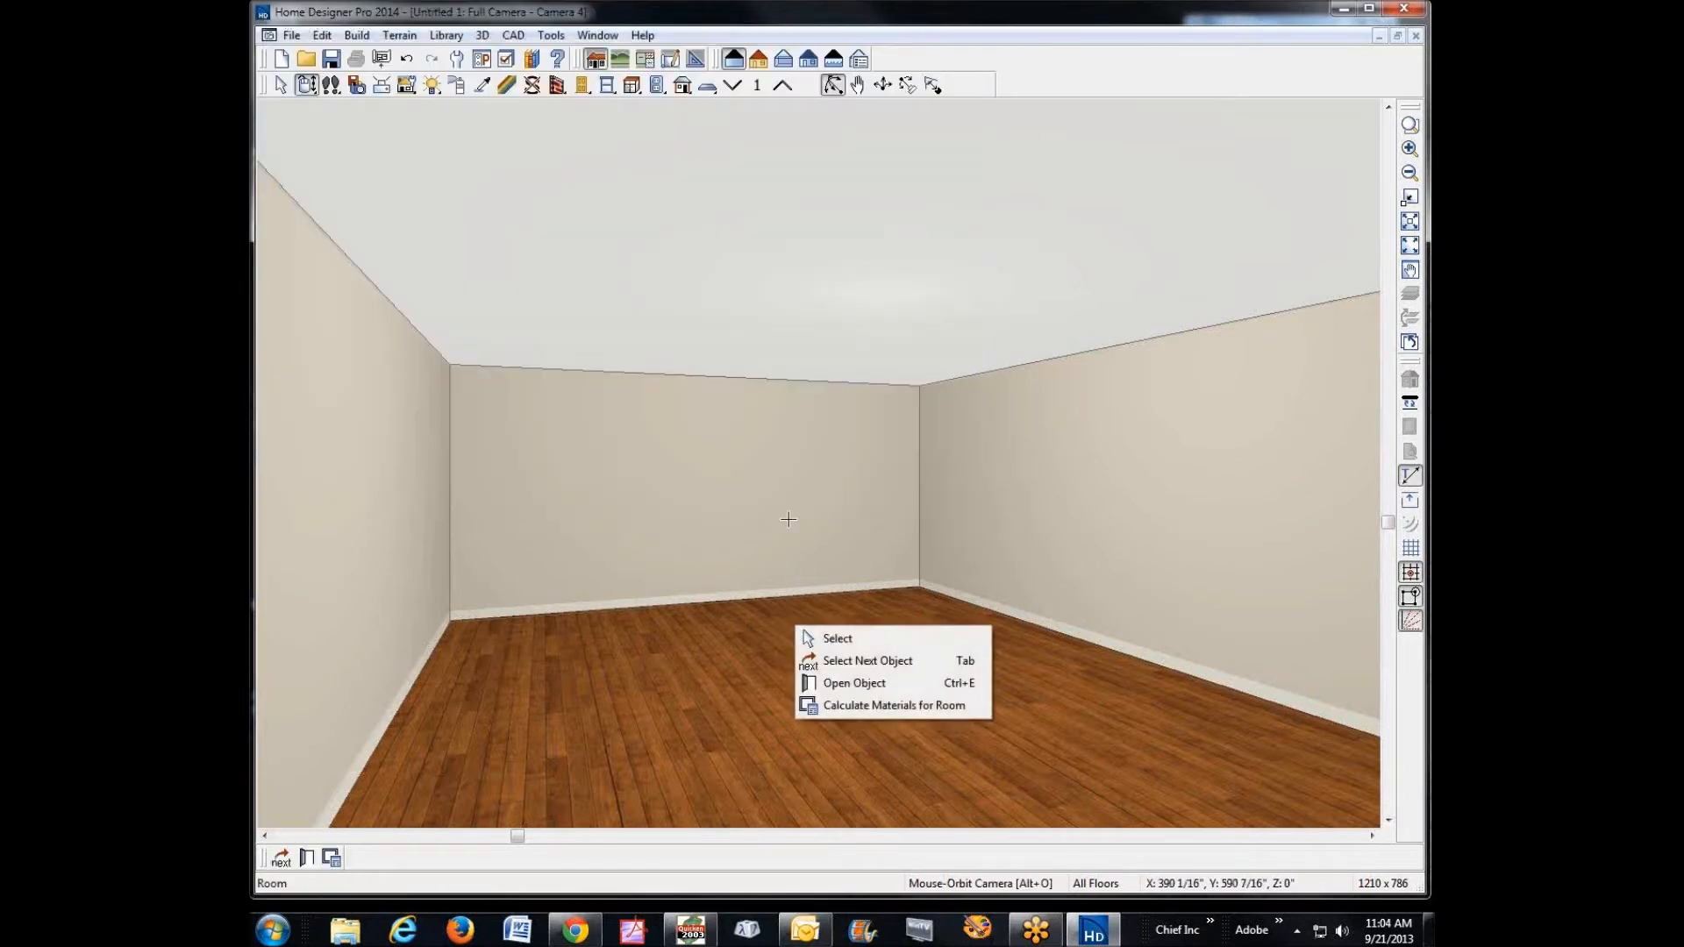
pyautogui.rightClick(790, 522)
pyautogui.click(858, 579)
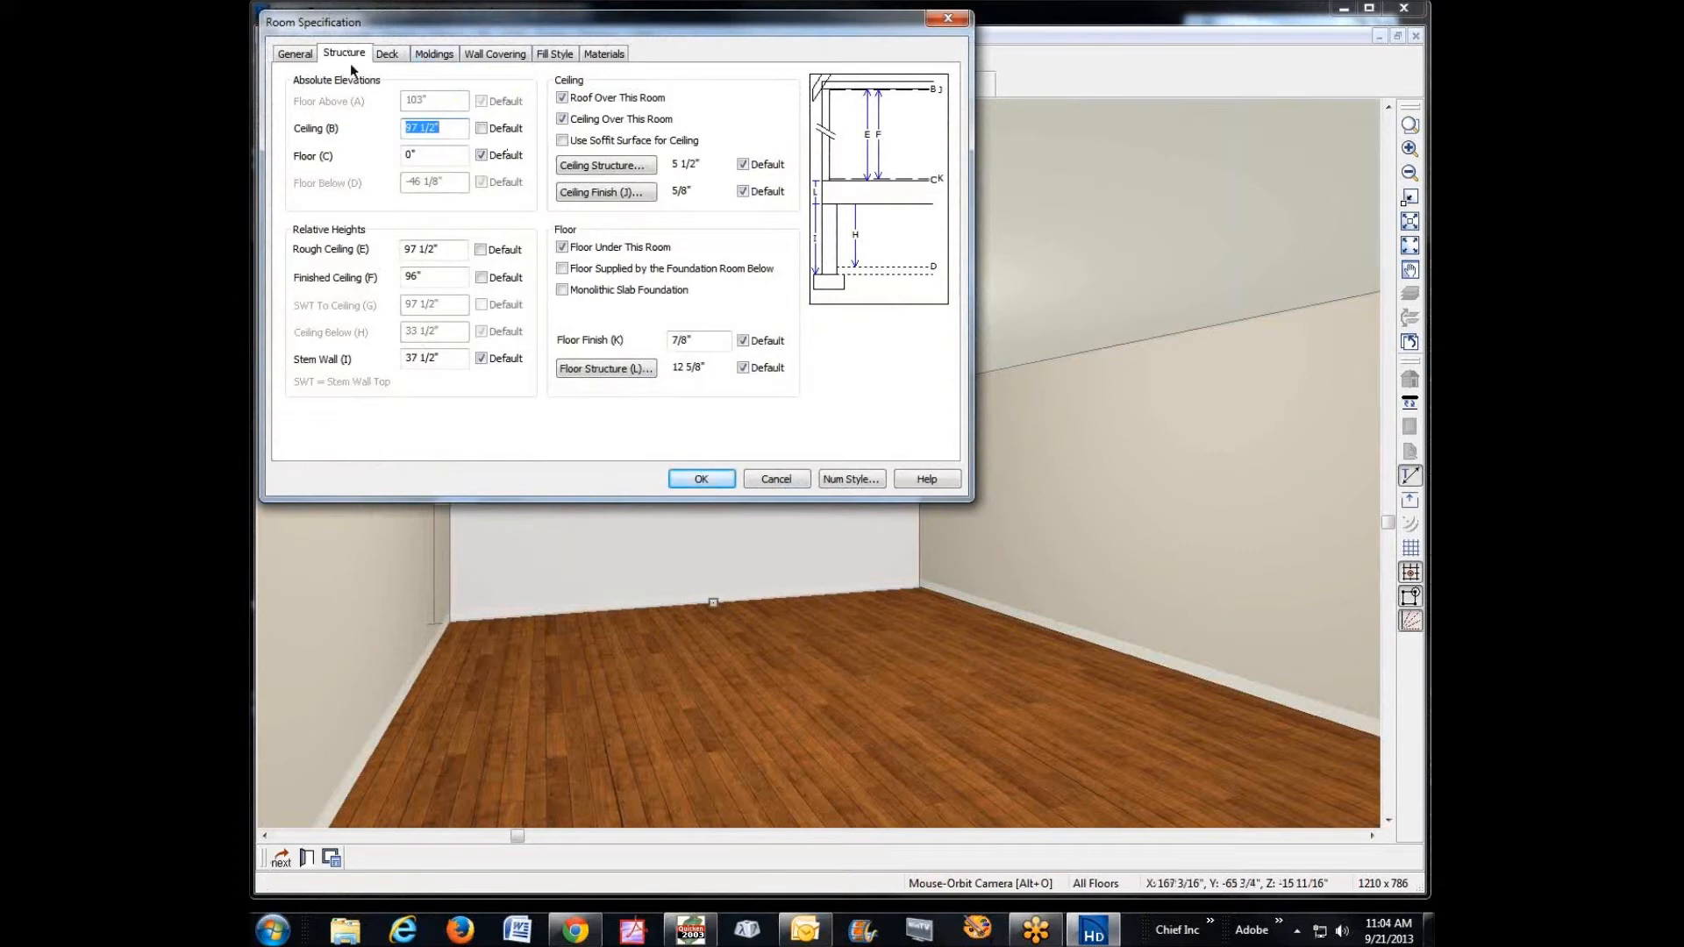
pyautogui.click(580, 118)
pyautogui.click(726, 477)
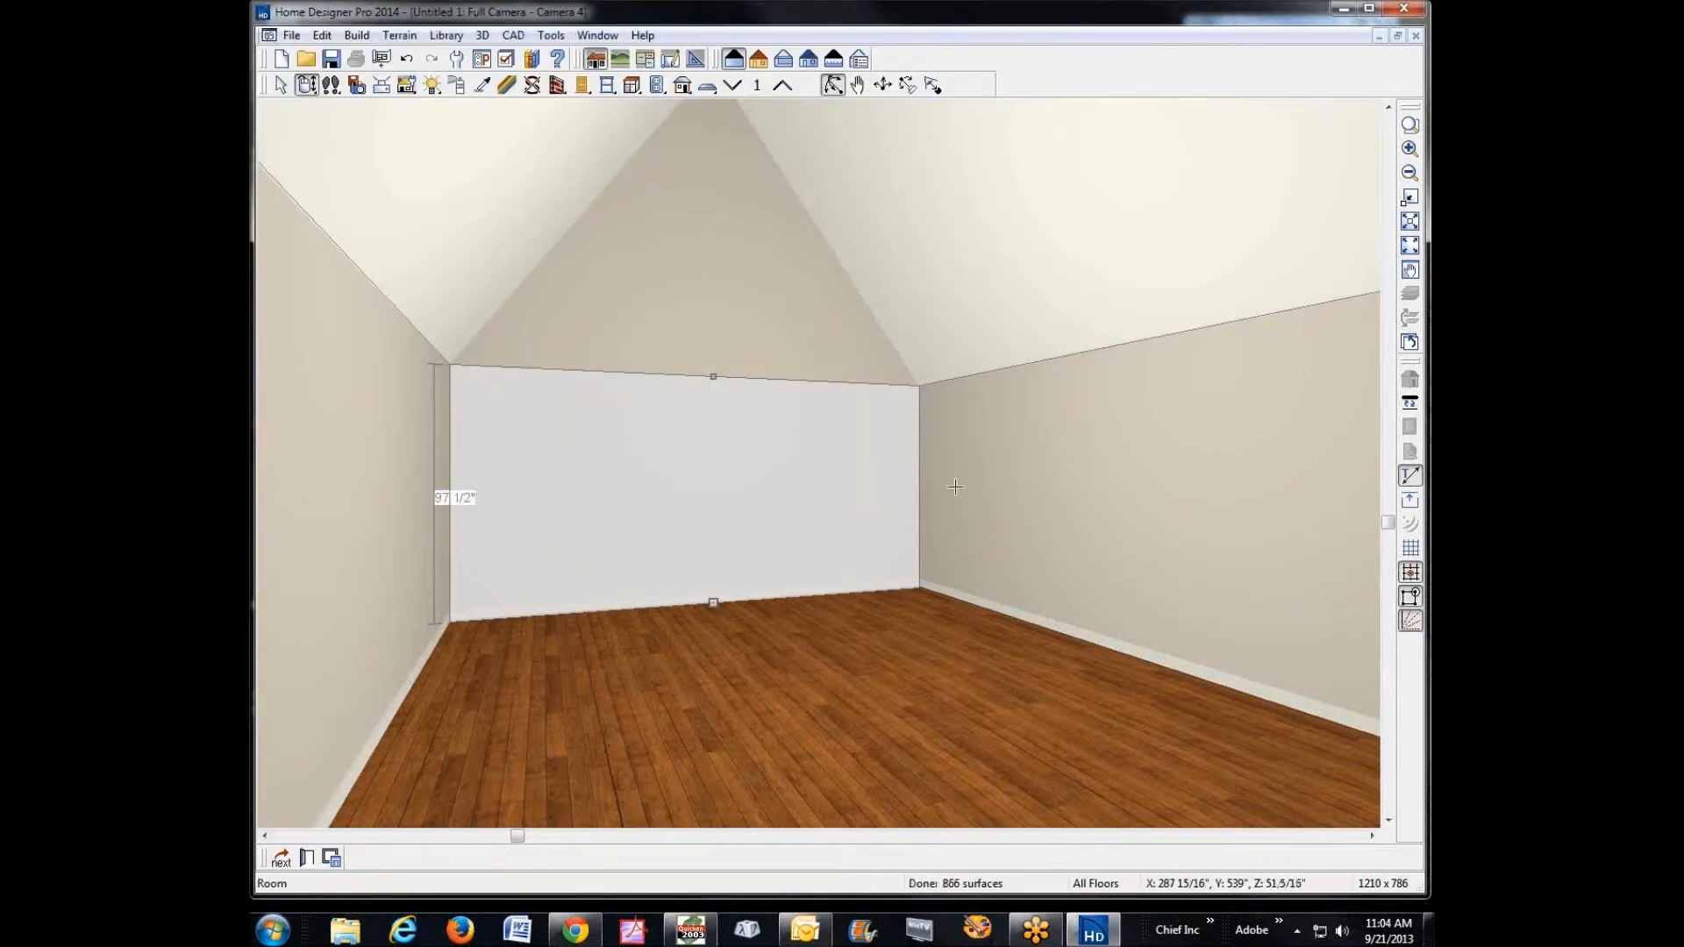
# - Select both sloping roof planes from inside the room and open their specification, agreeing to turn Auto Rebuild Roofs off
pyautogui.press('space')
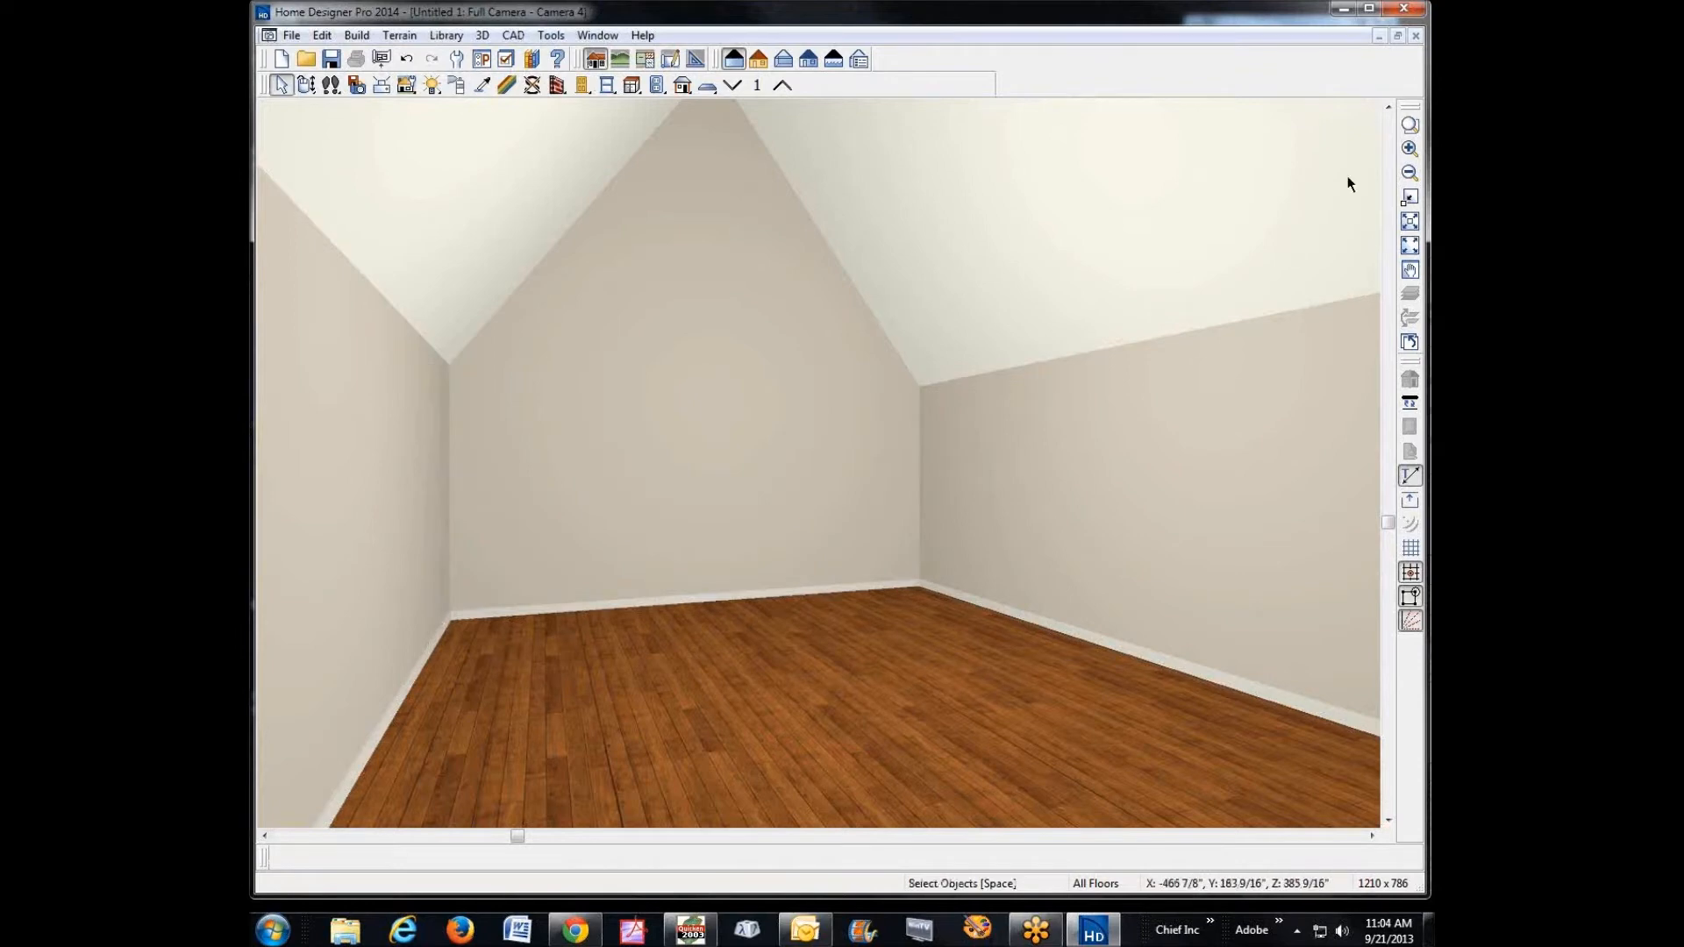
pyautogui.click(1387, 106)
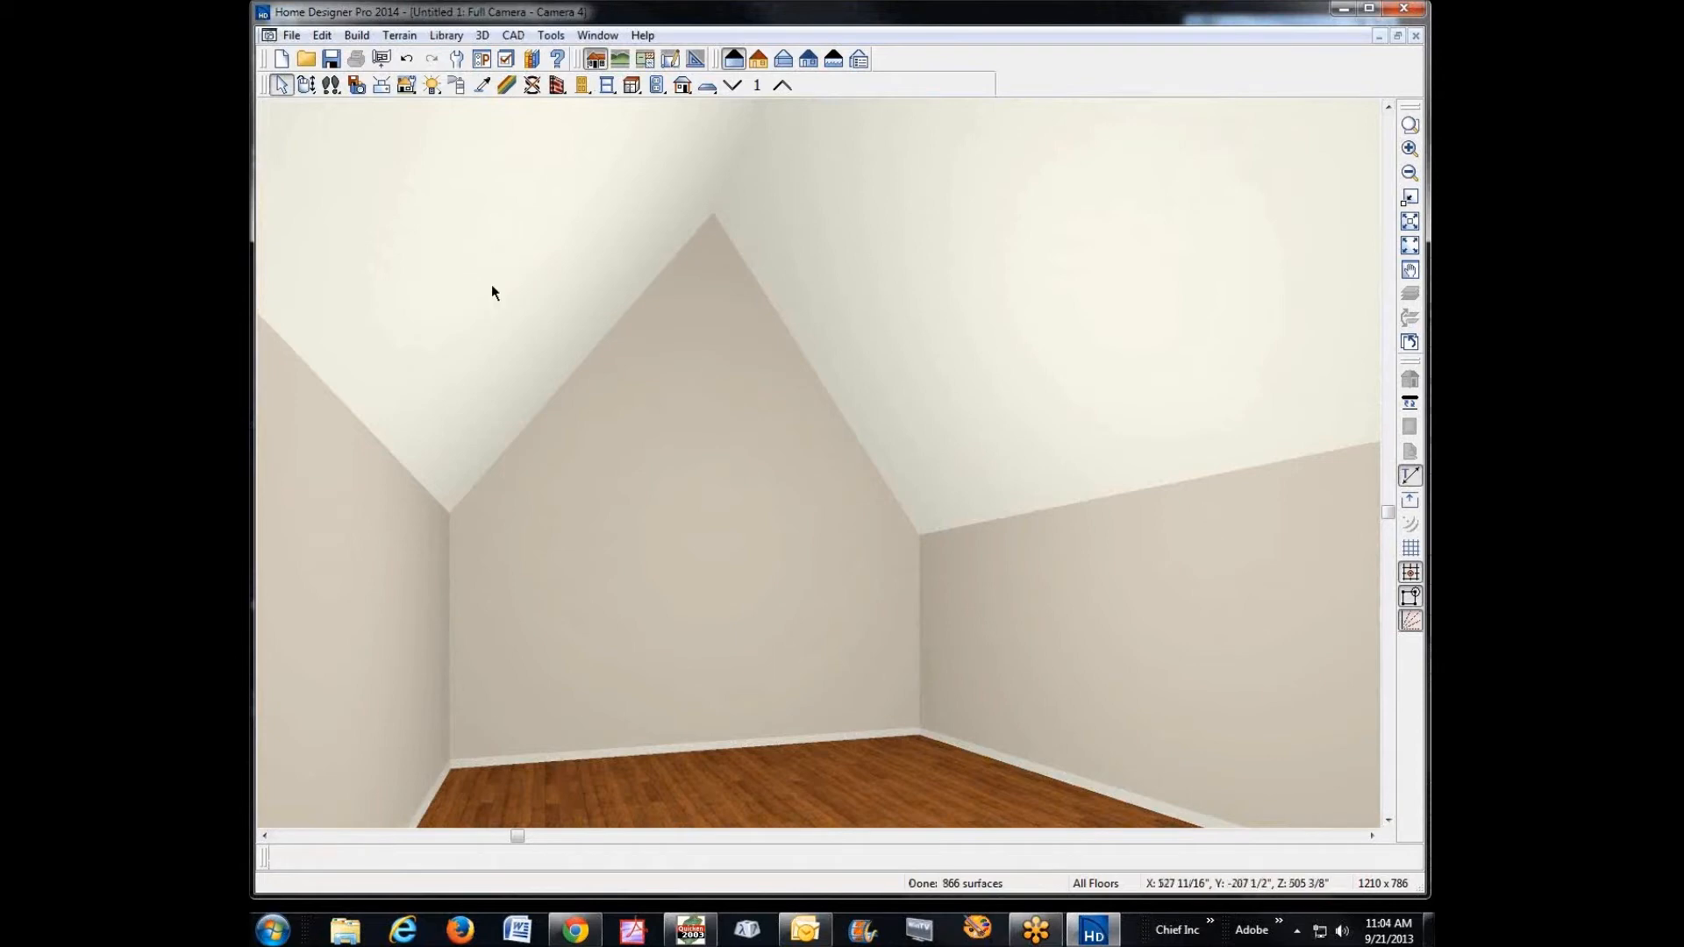
pyautogui.click(939, 240)
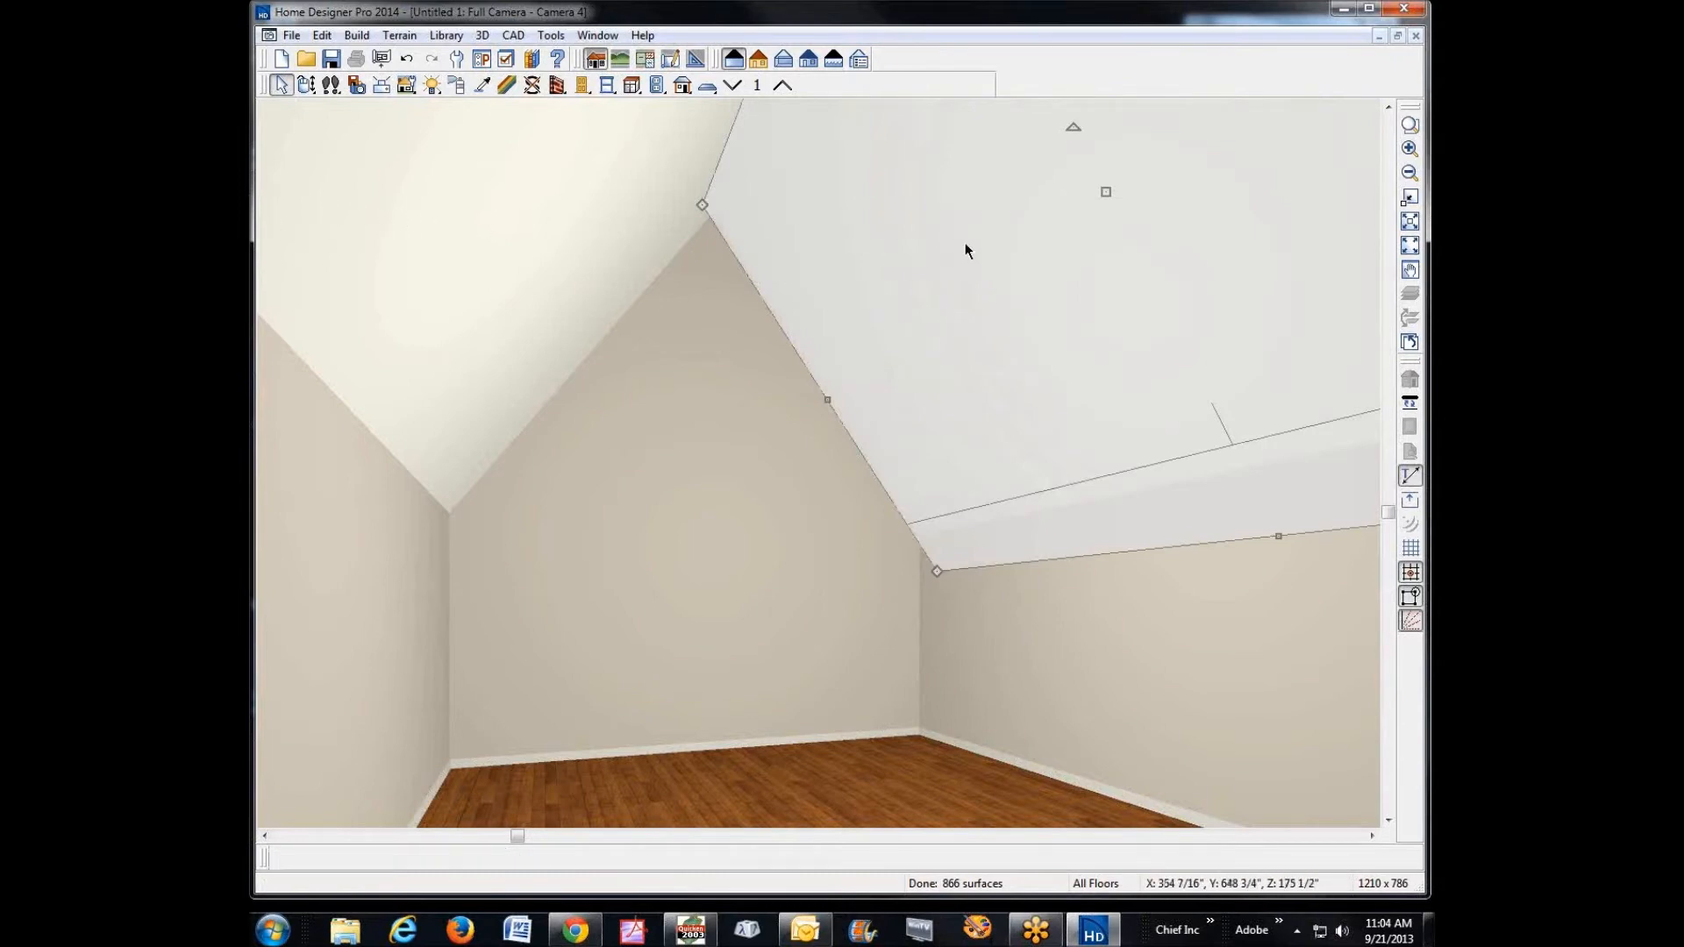
pyautogui.keyDown('shift'); pyautogui.click(535, 222); pyautogui.keyUp('shift')
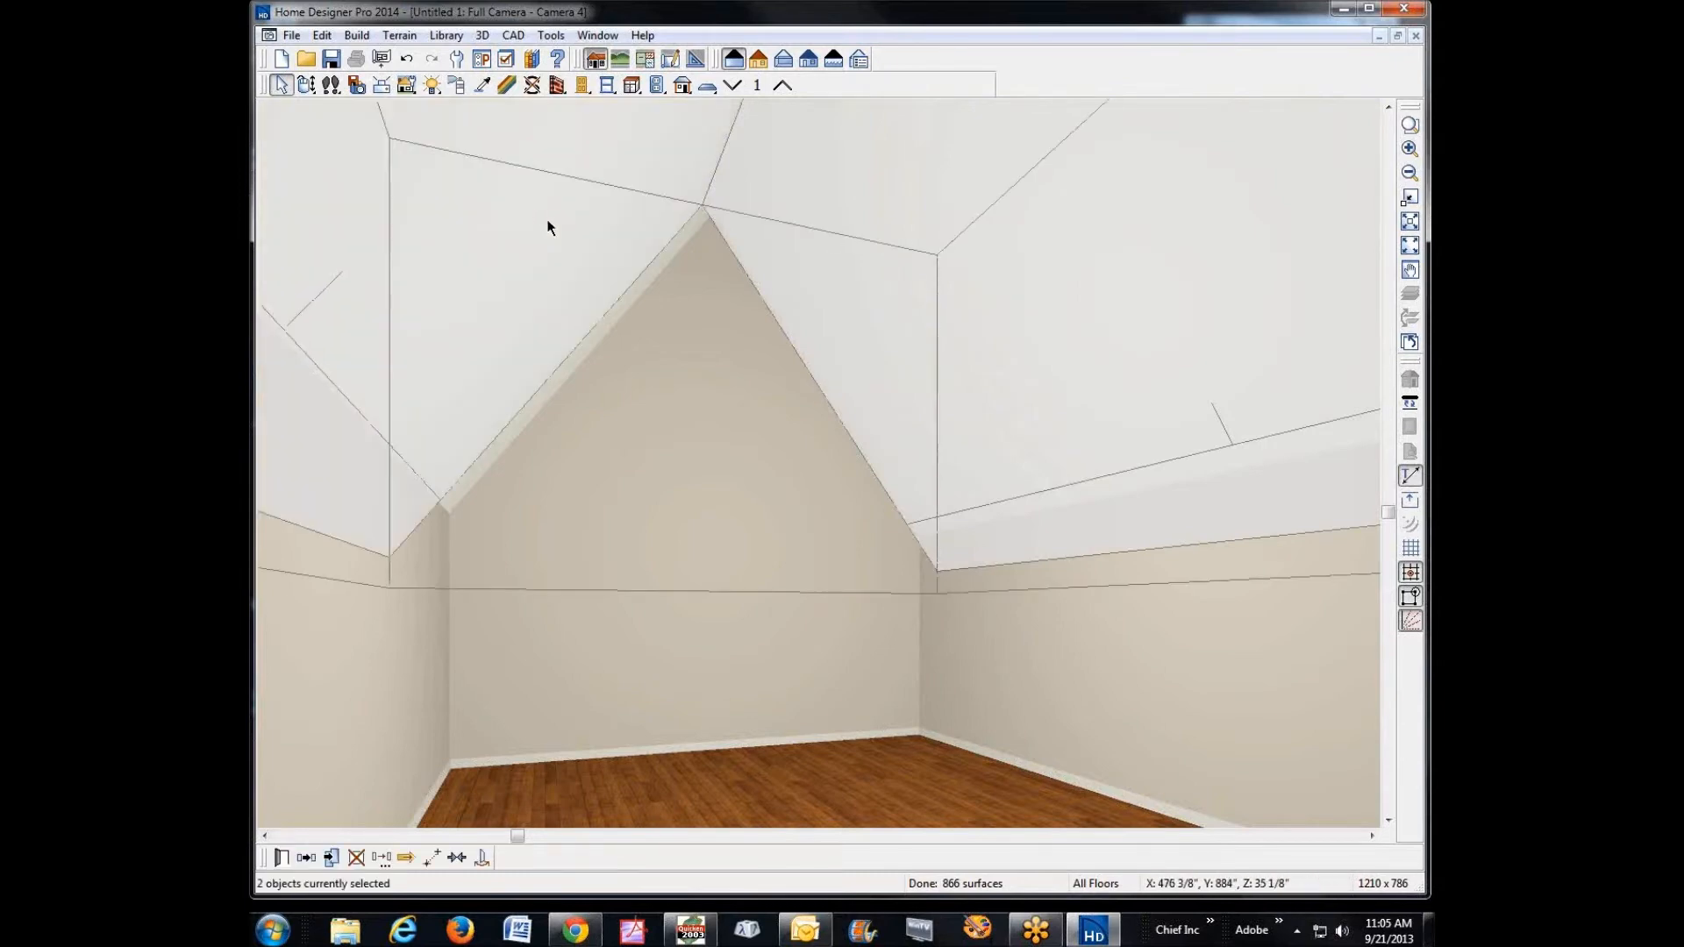
pyautogui.click(283, 859)
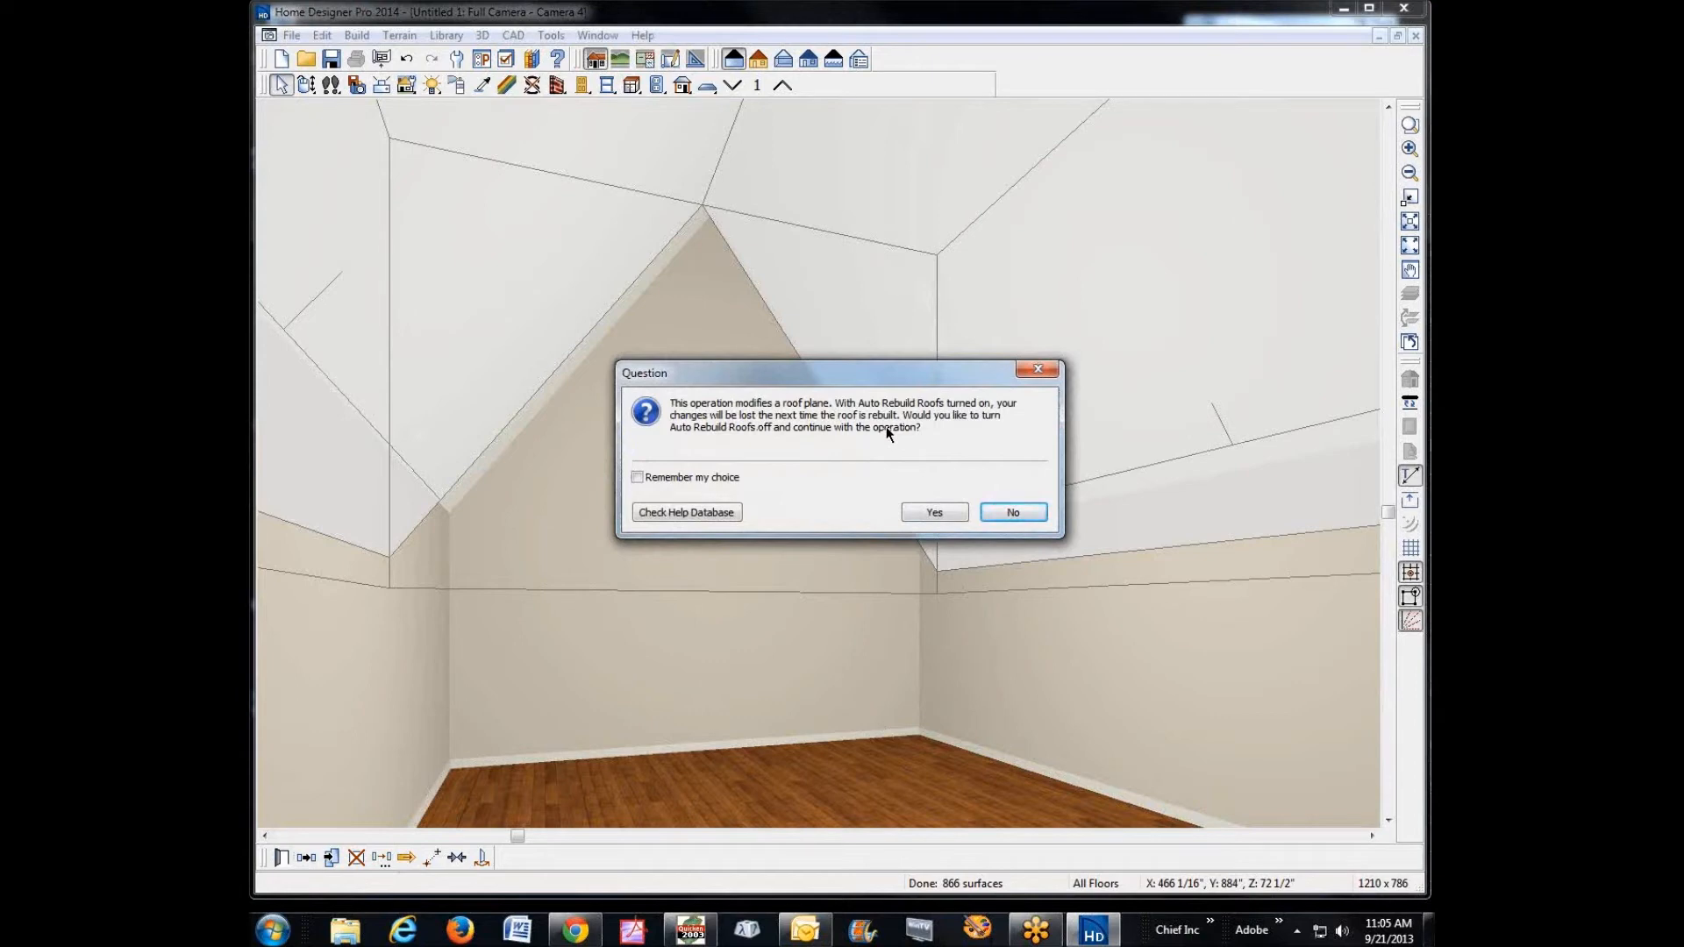
pyautogui.click(939, 513)
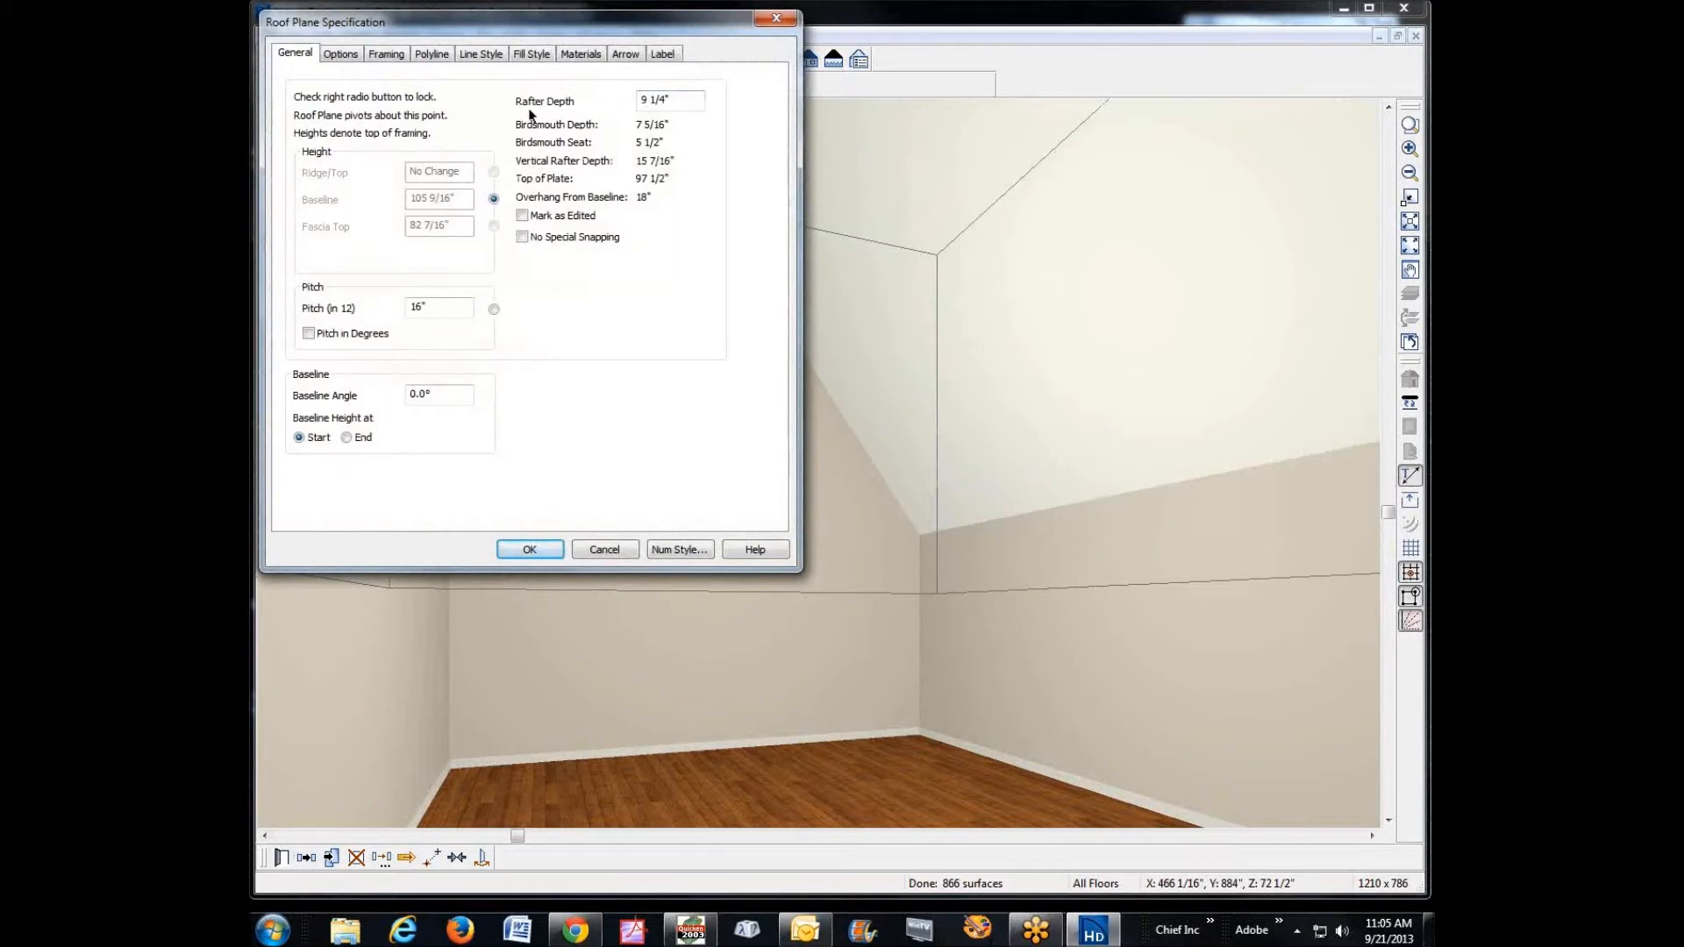
# - Review the roof planes' material components and assign the plan material Medium - FP Plank to their Soffit/Eave
pyautogui.click(584, 53)
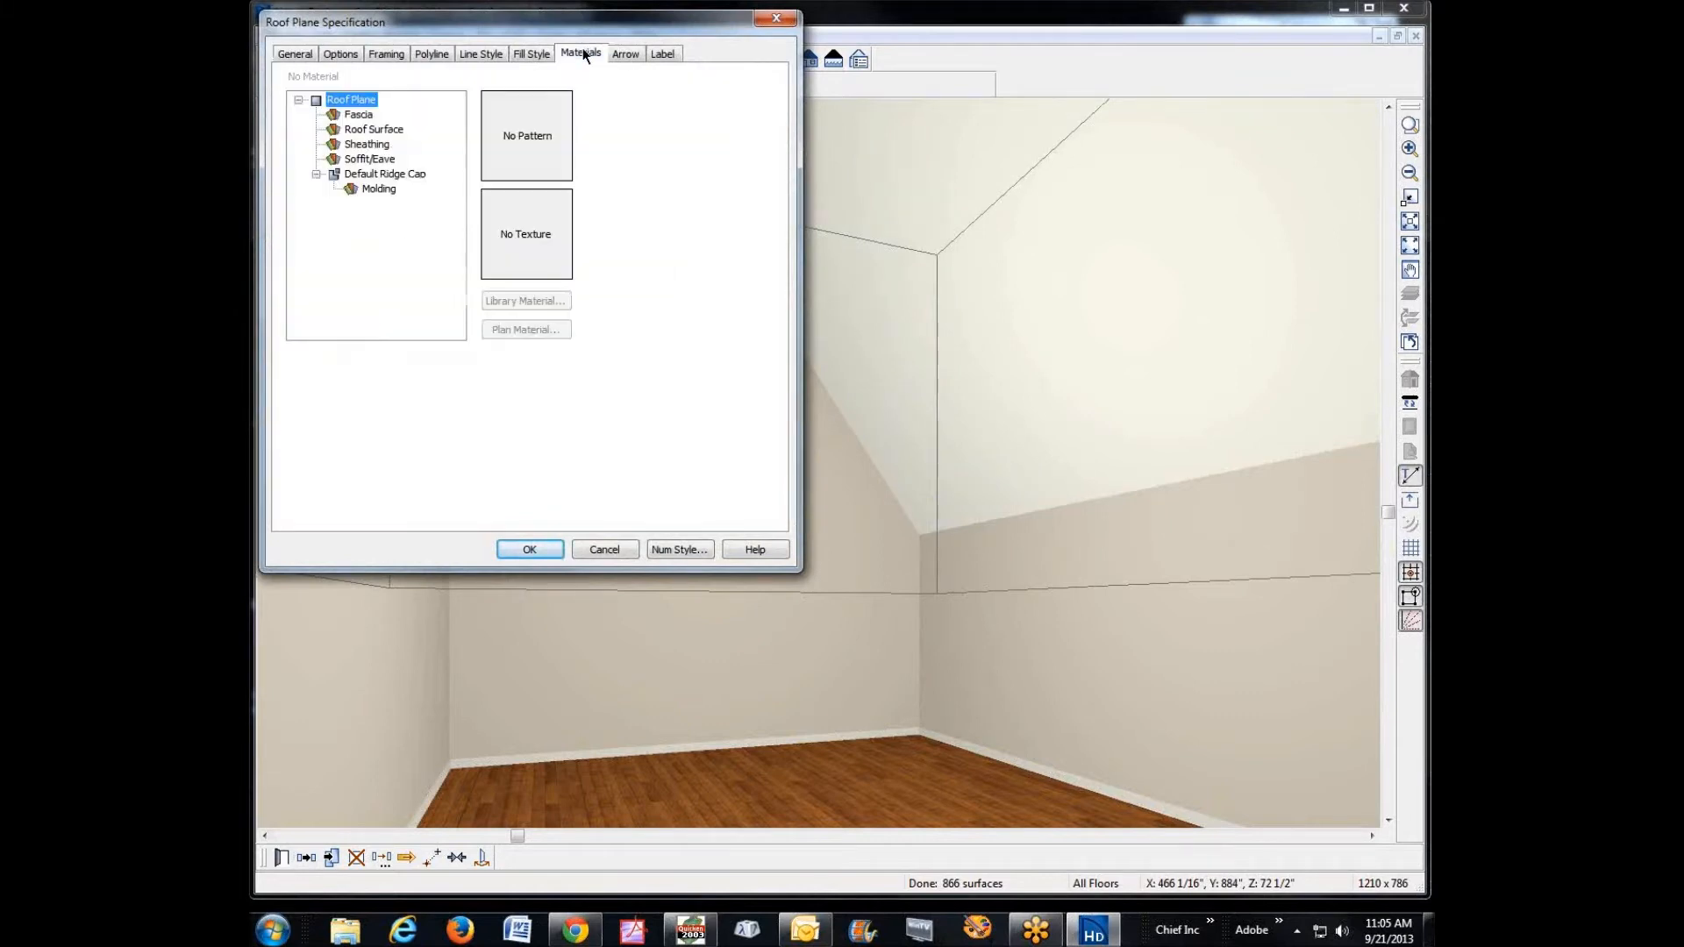
pyautogui.click(383, 142)
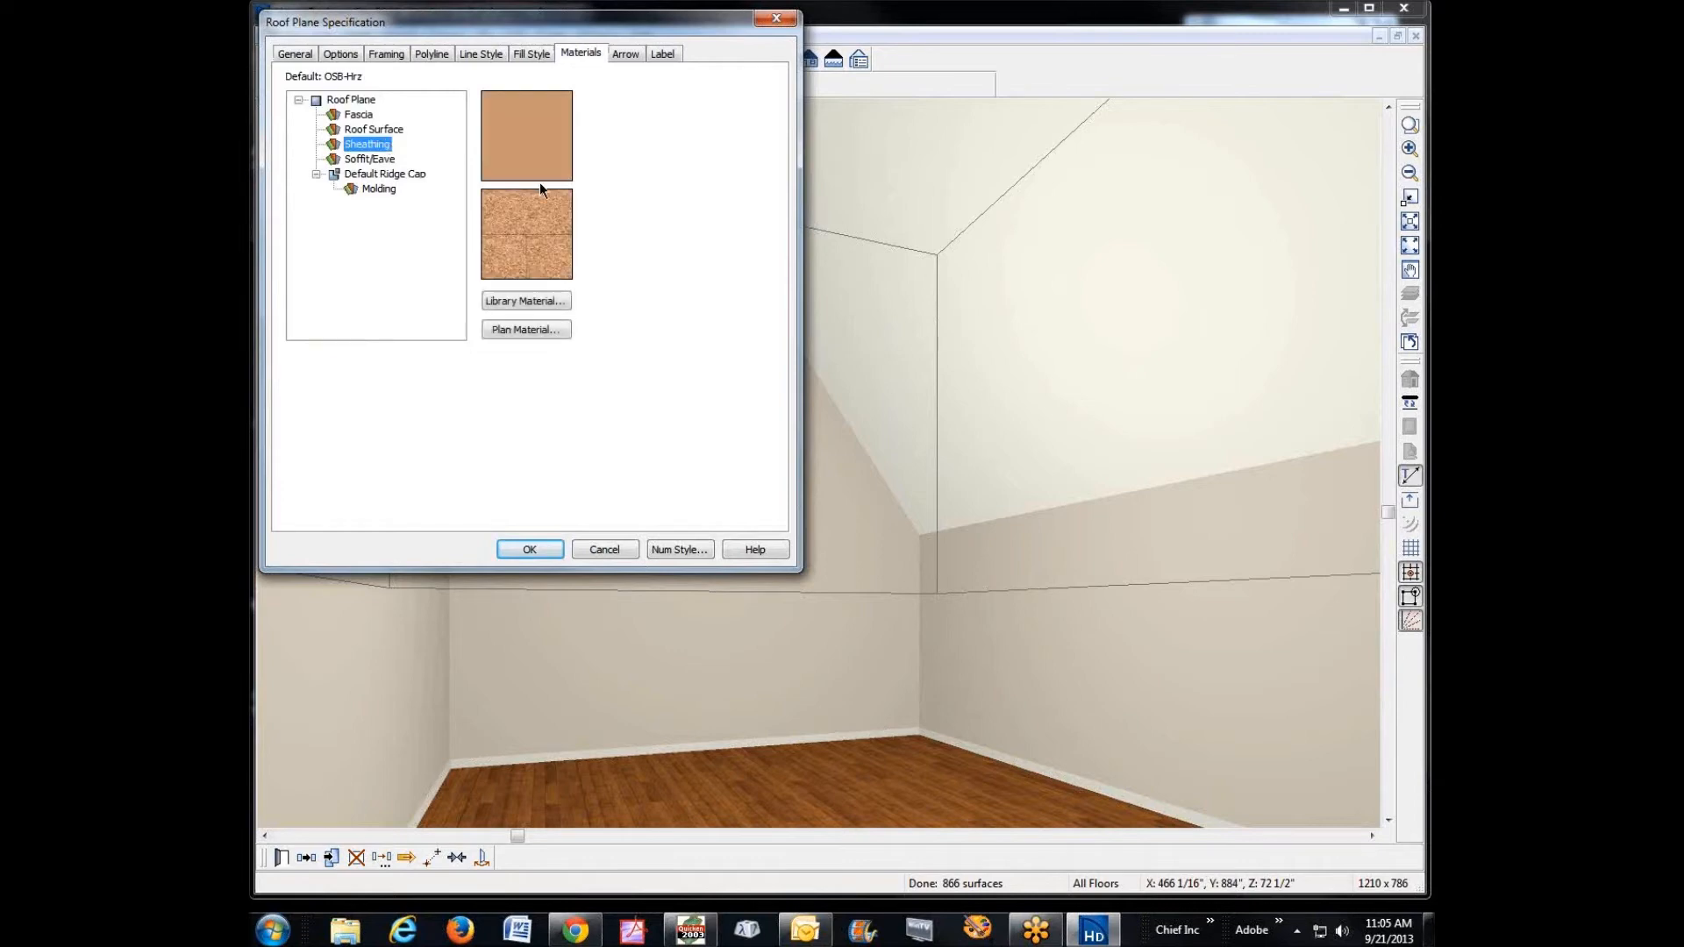
pyautogui.click(379, 161)
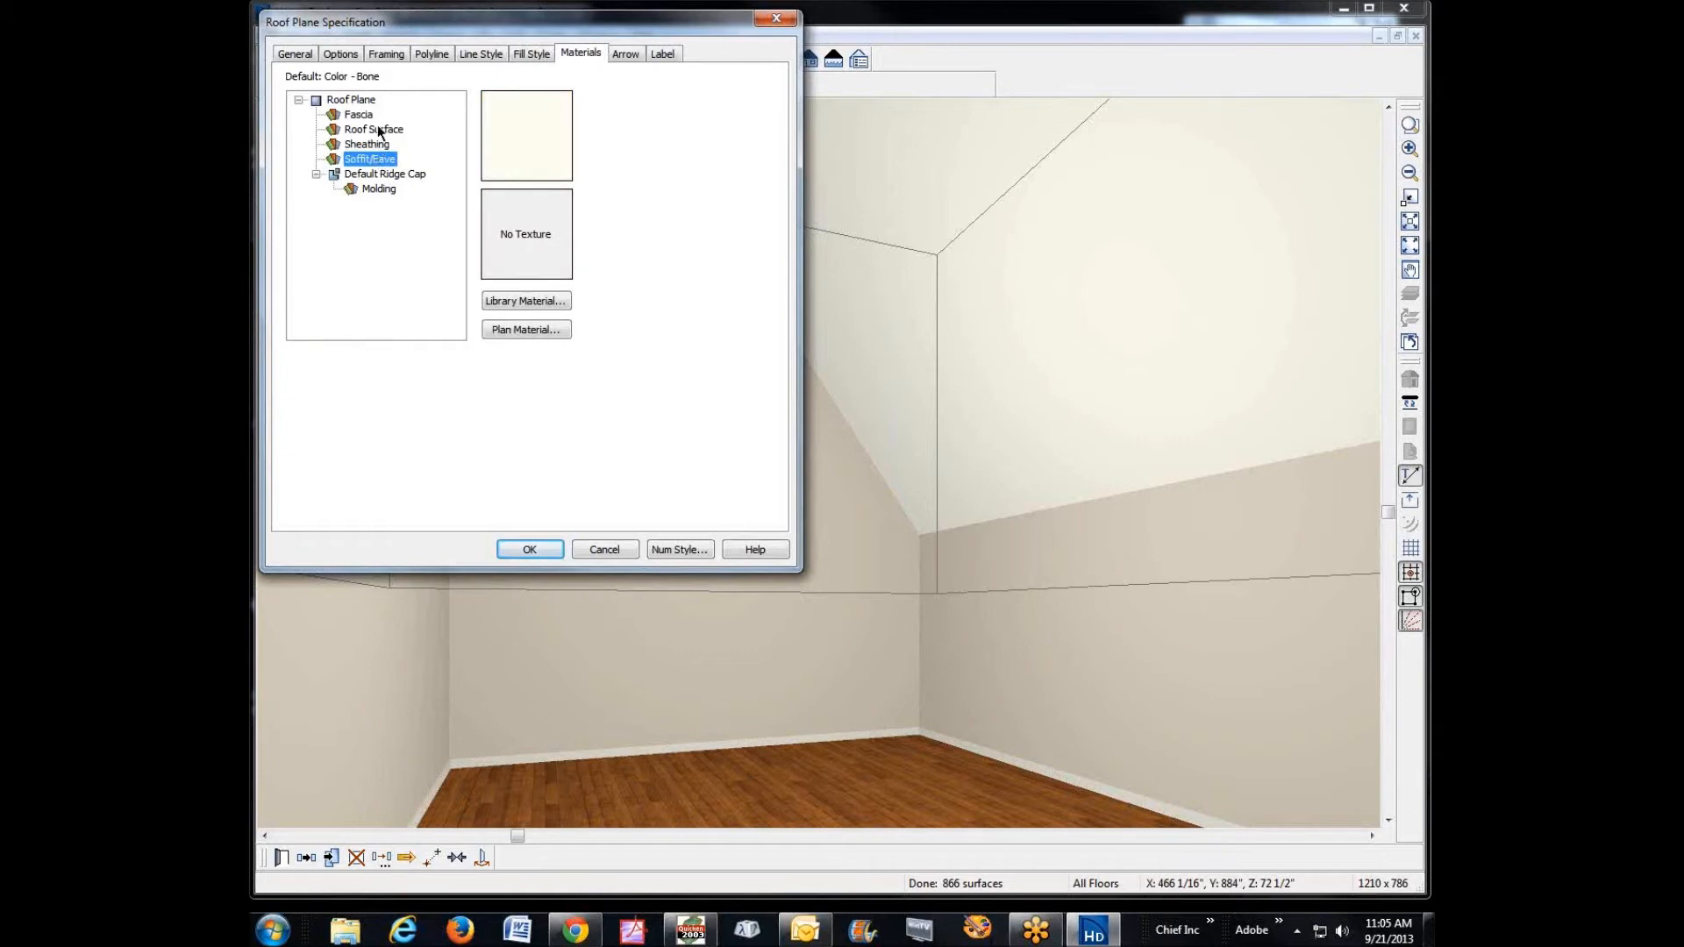
pyautogui.click(378, 128)
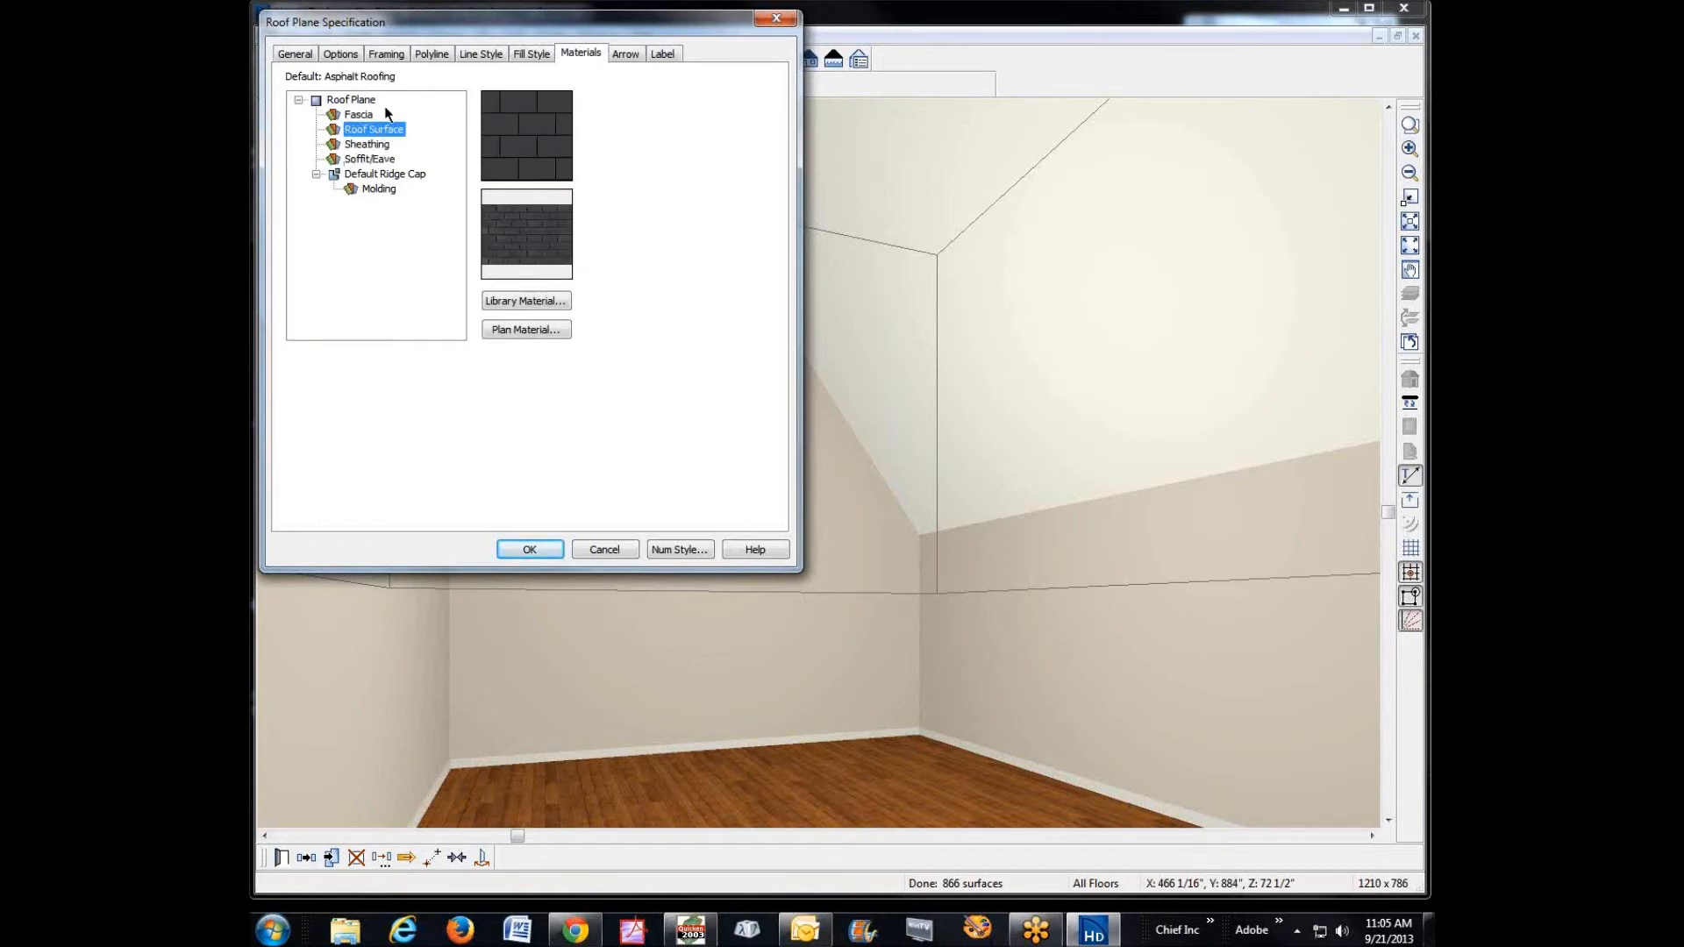
pyautogui.click(366, 145)
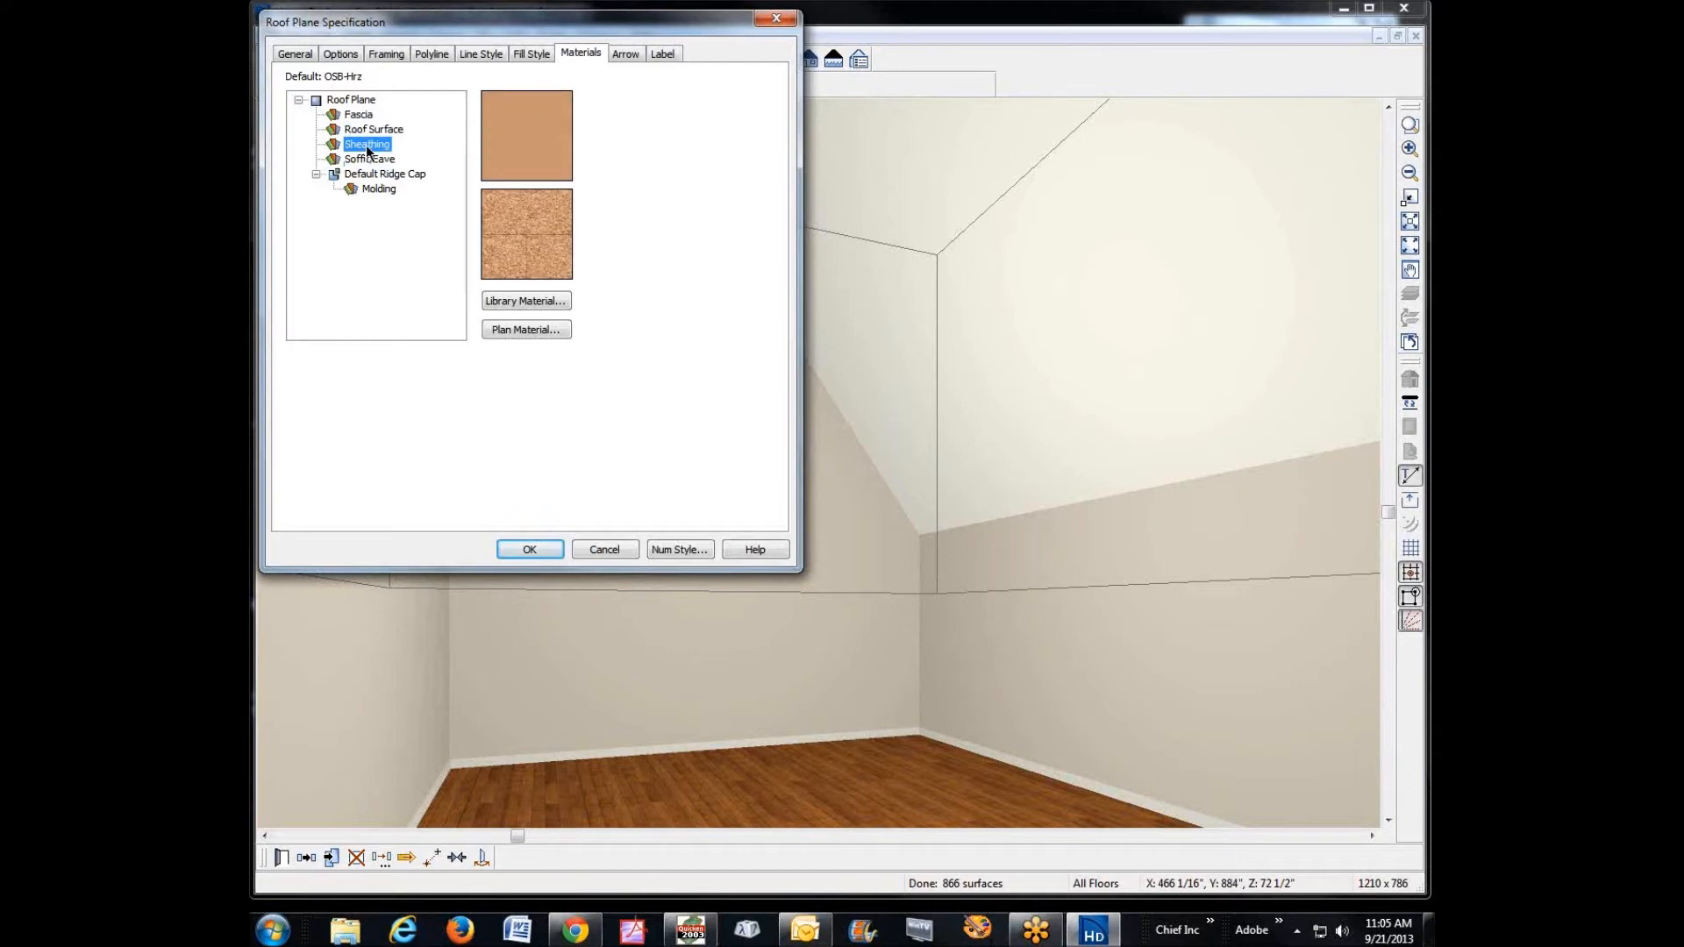
pyautogui.click(375, 161)
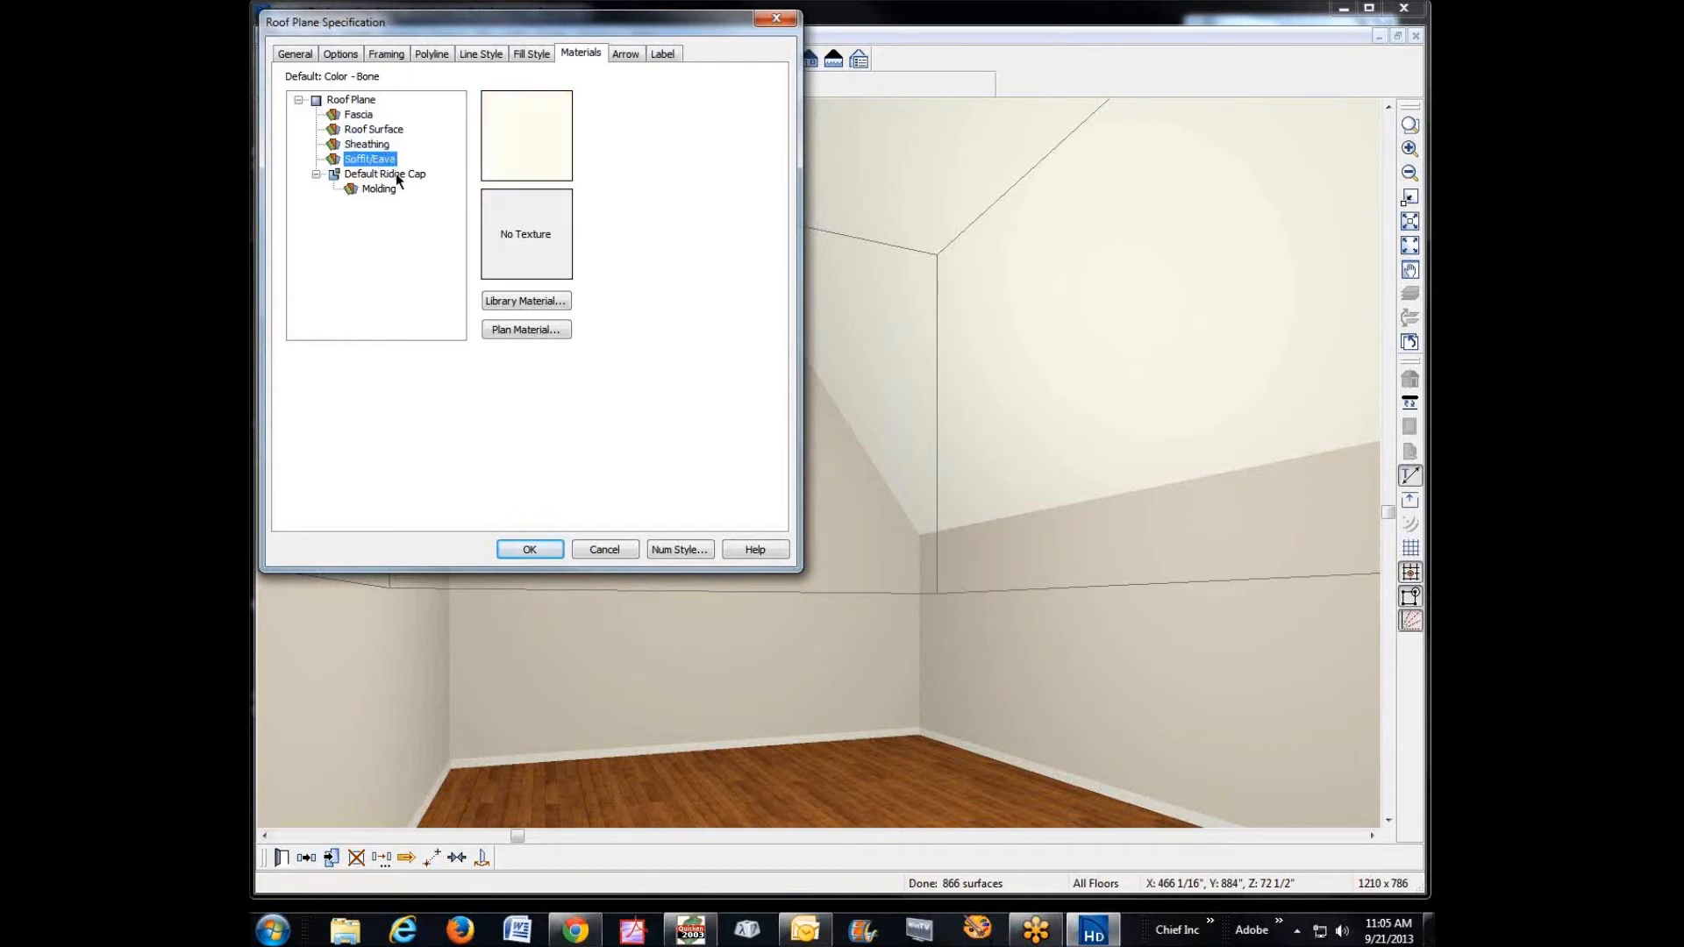
pyautogui.click(528, 335)
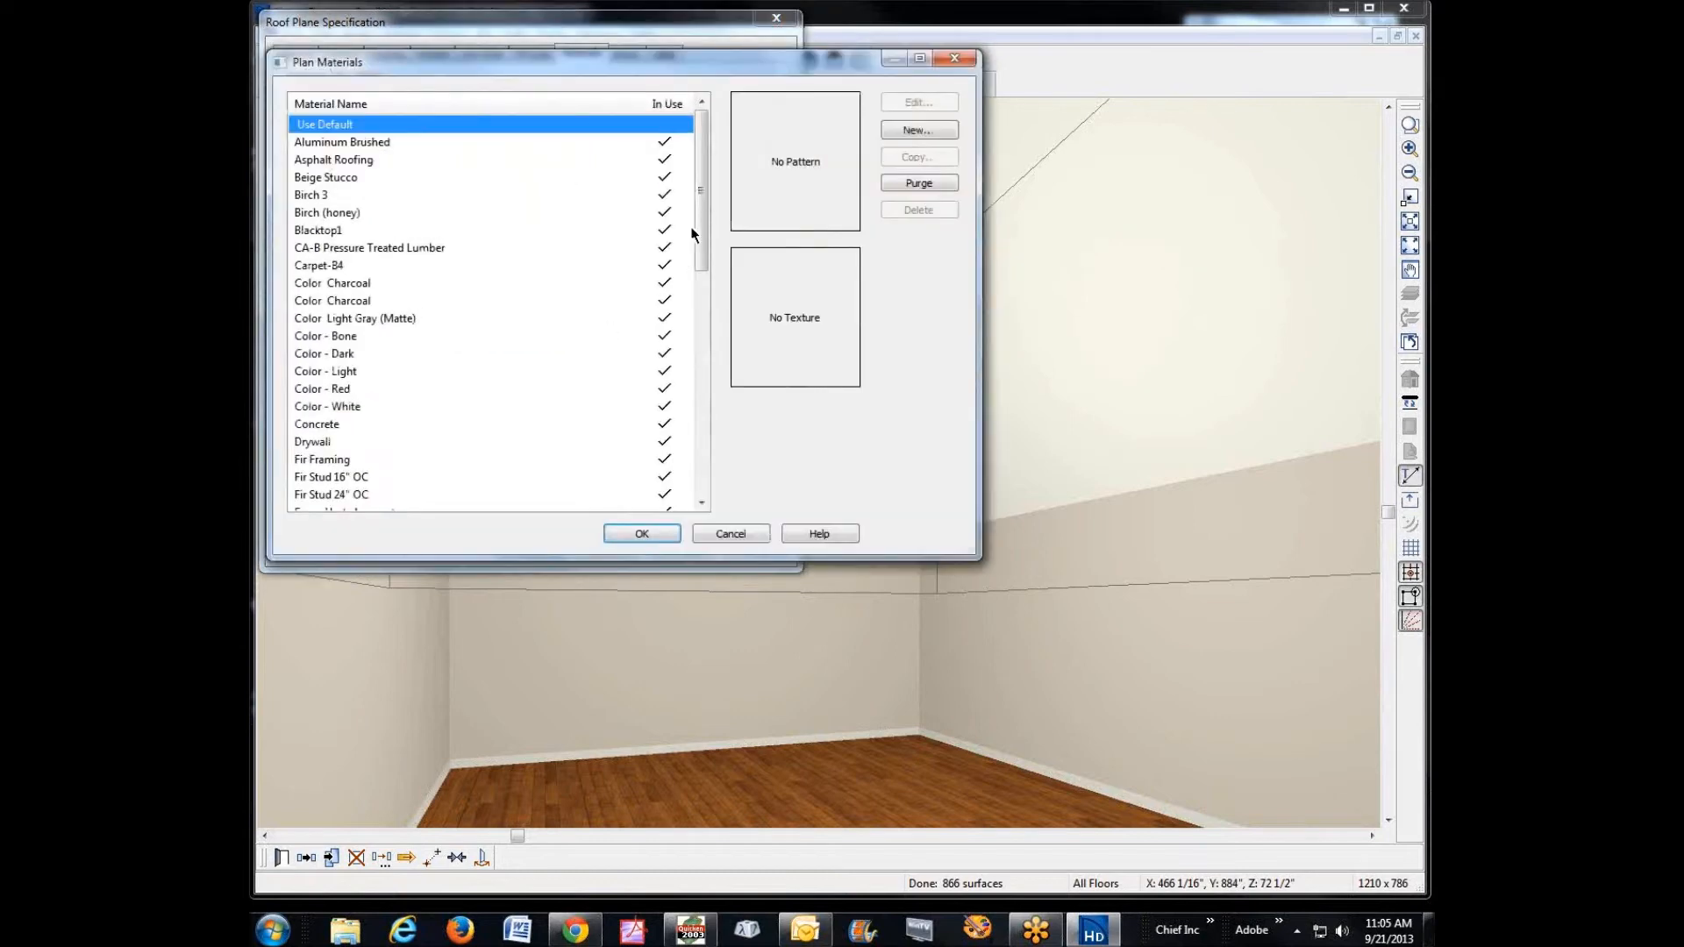
pyautogui.scroll(-1, 702, 181)
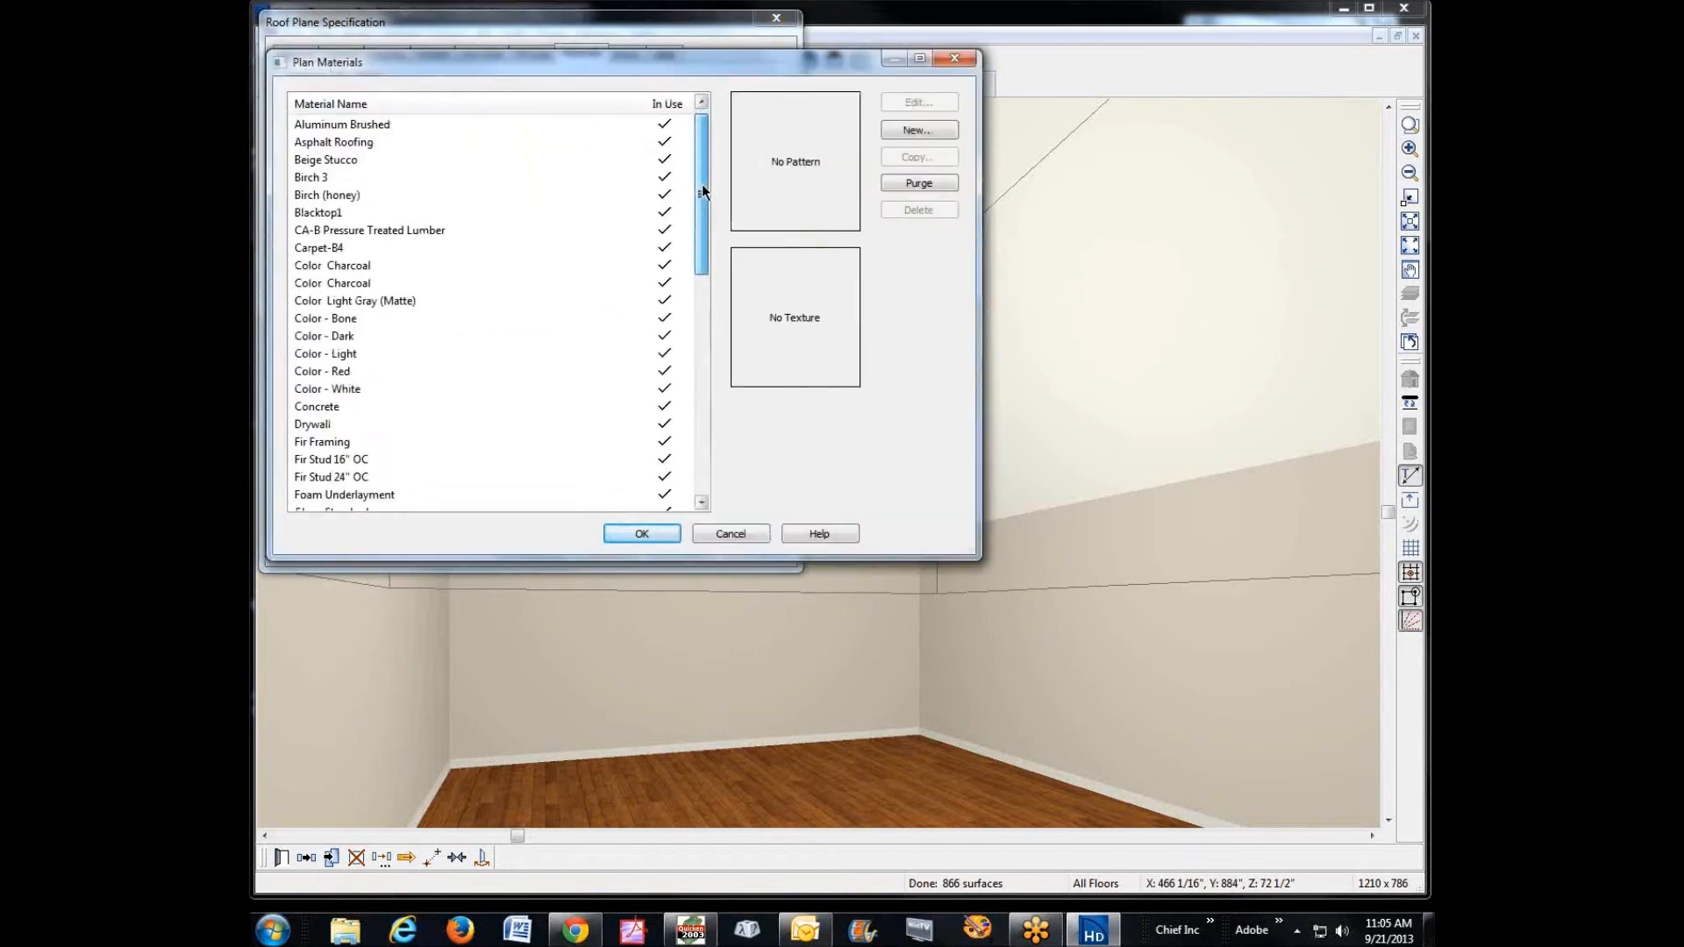
pyautogui.moveTo(701, 188); pyautogui.dragTo(704, 223)
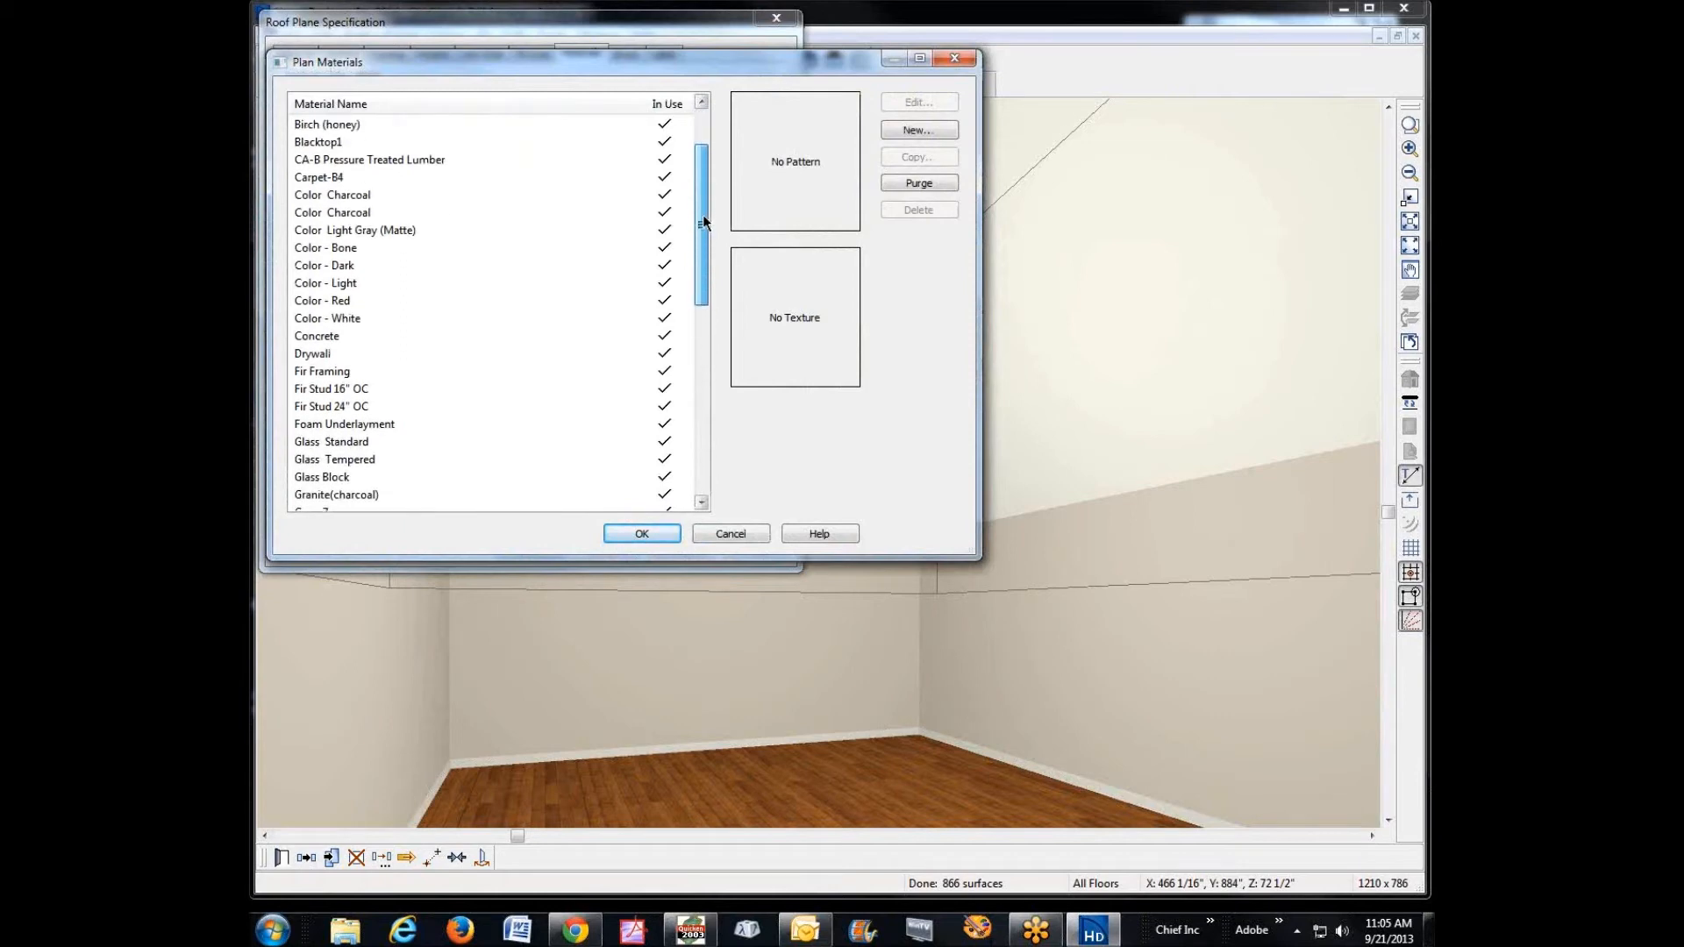
pyautogui.moveTo(704, 222); pyautogui.dragTo(708, 356)
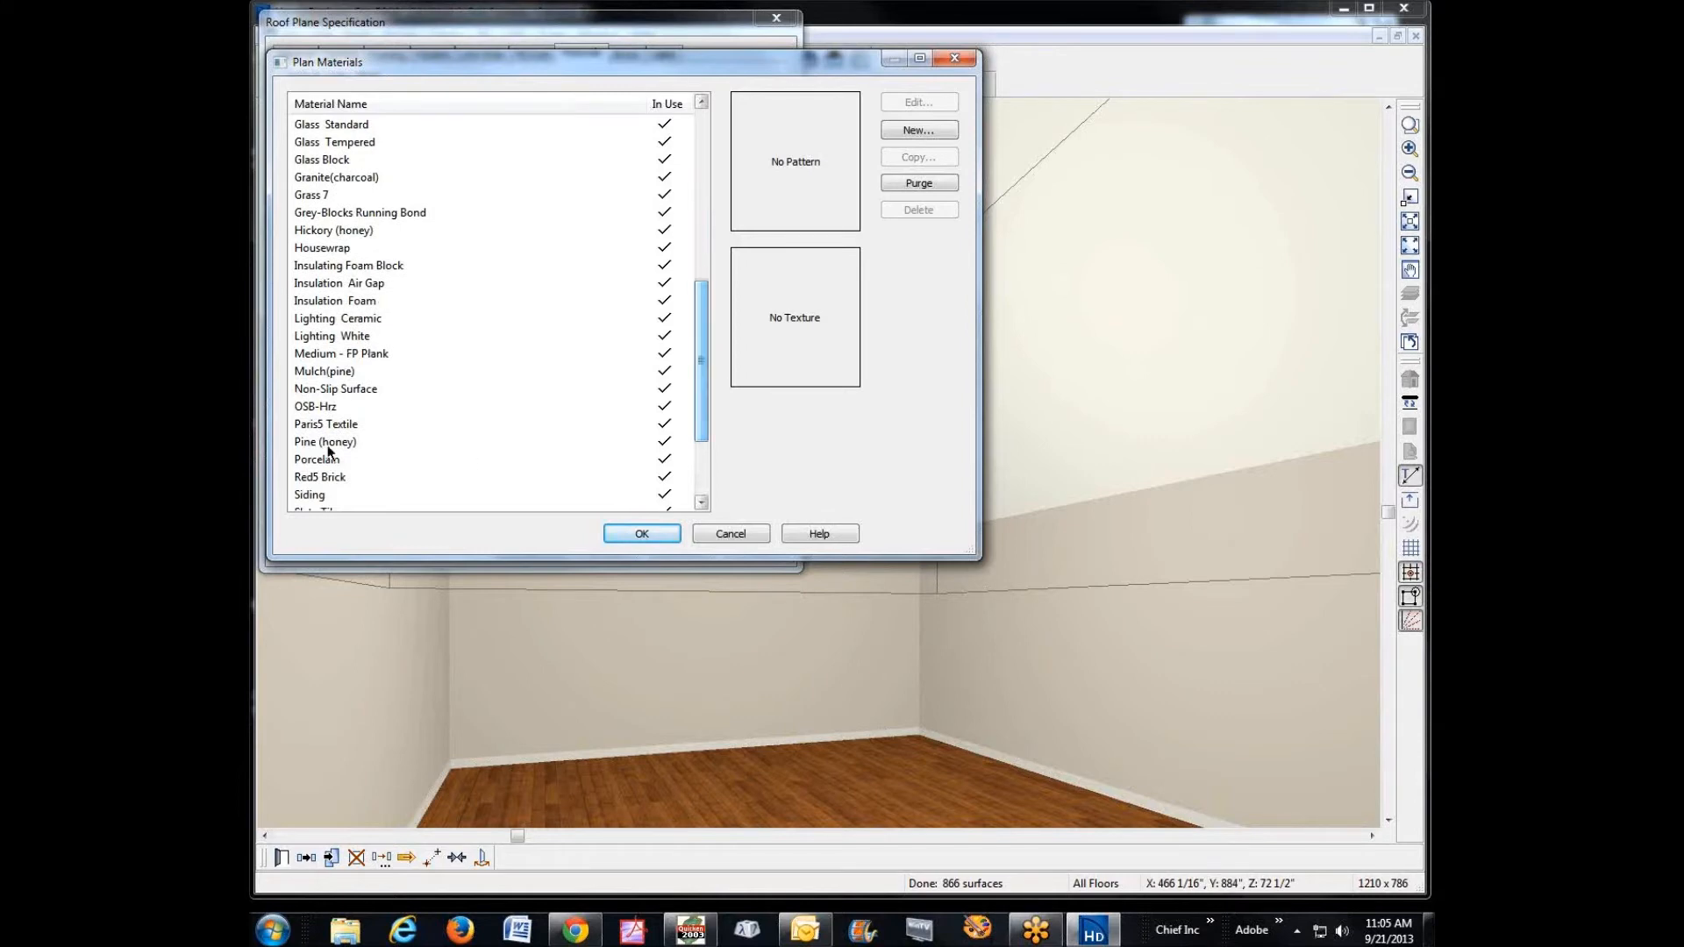
pyautogui.click(351, 354)
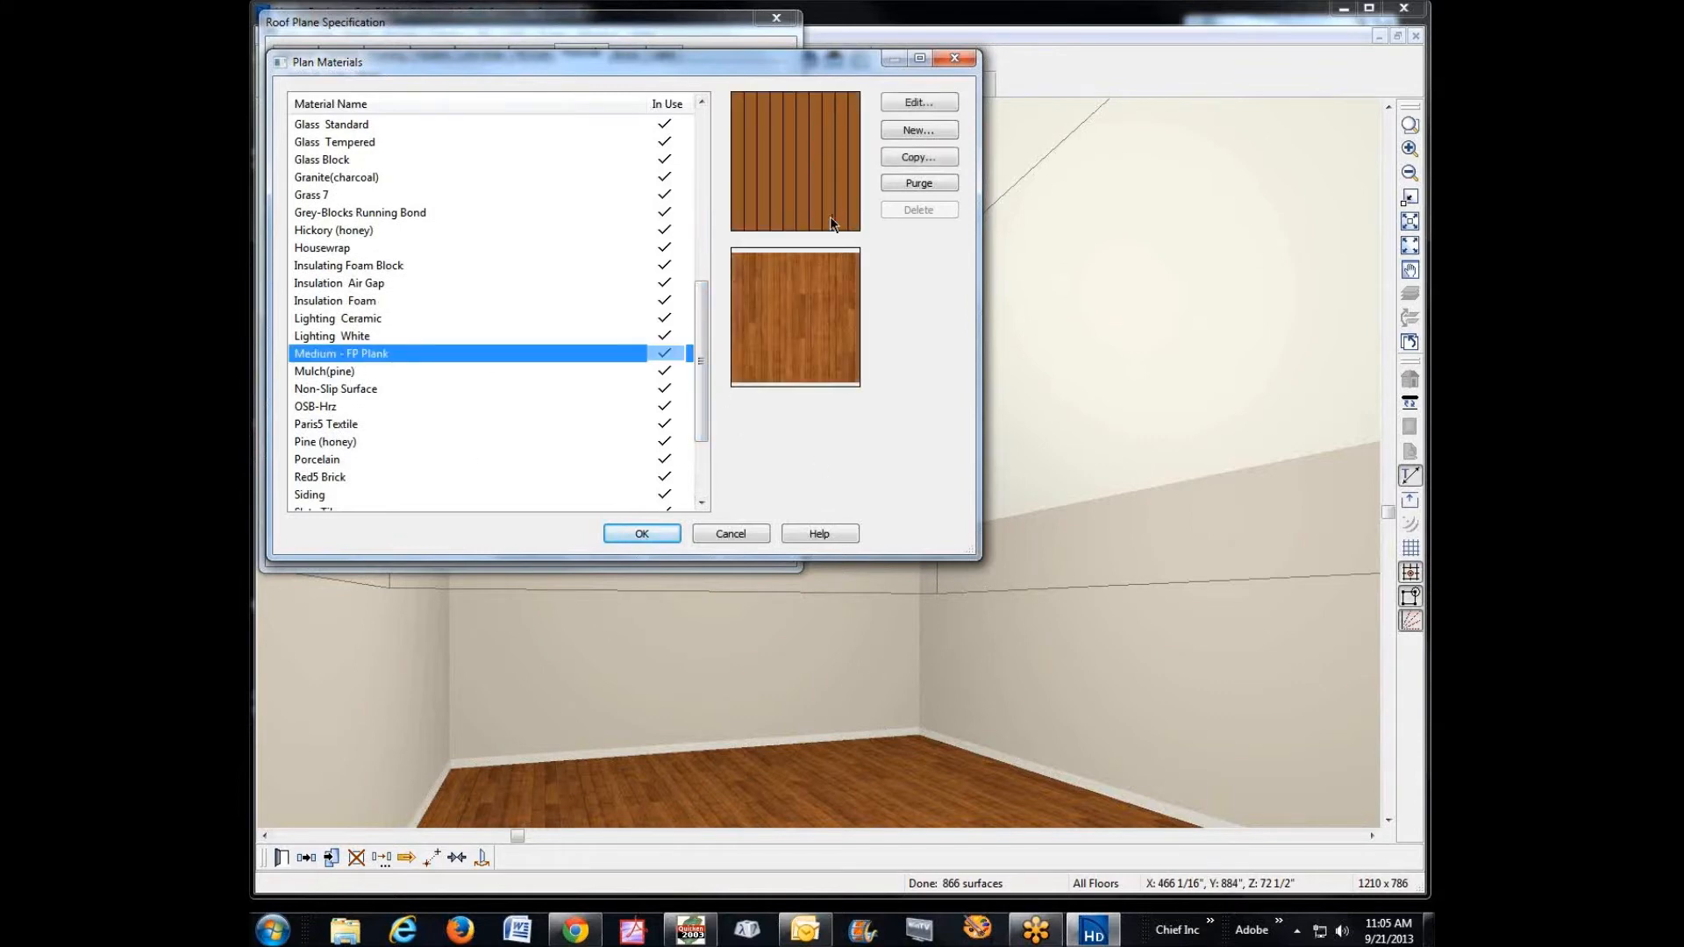
pyautogui.click(642, 534)
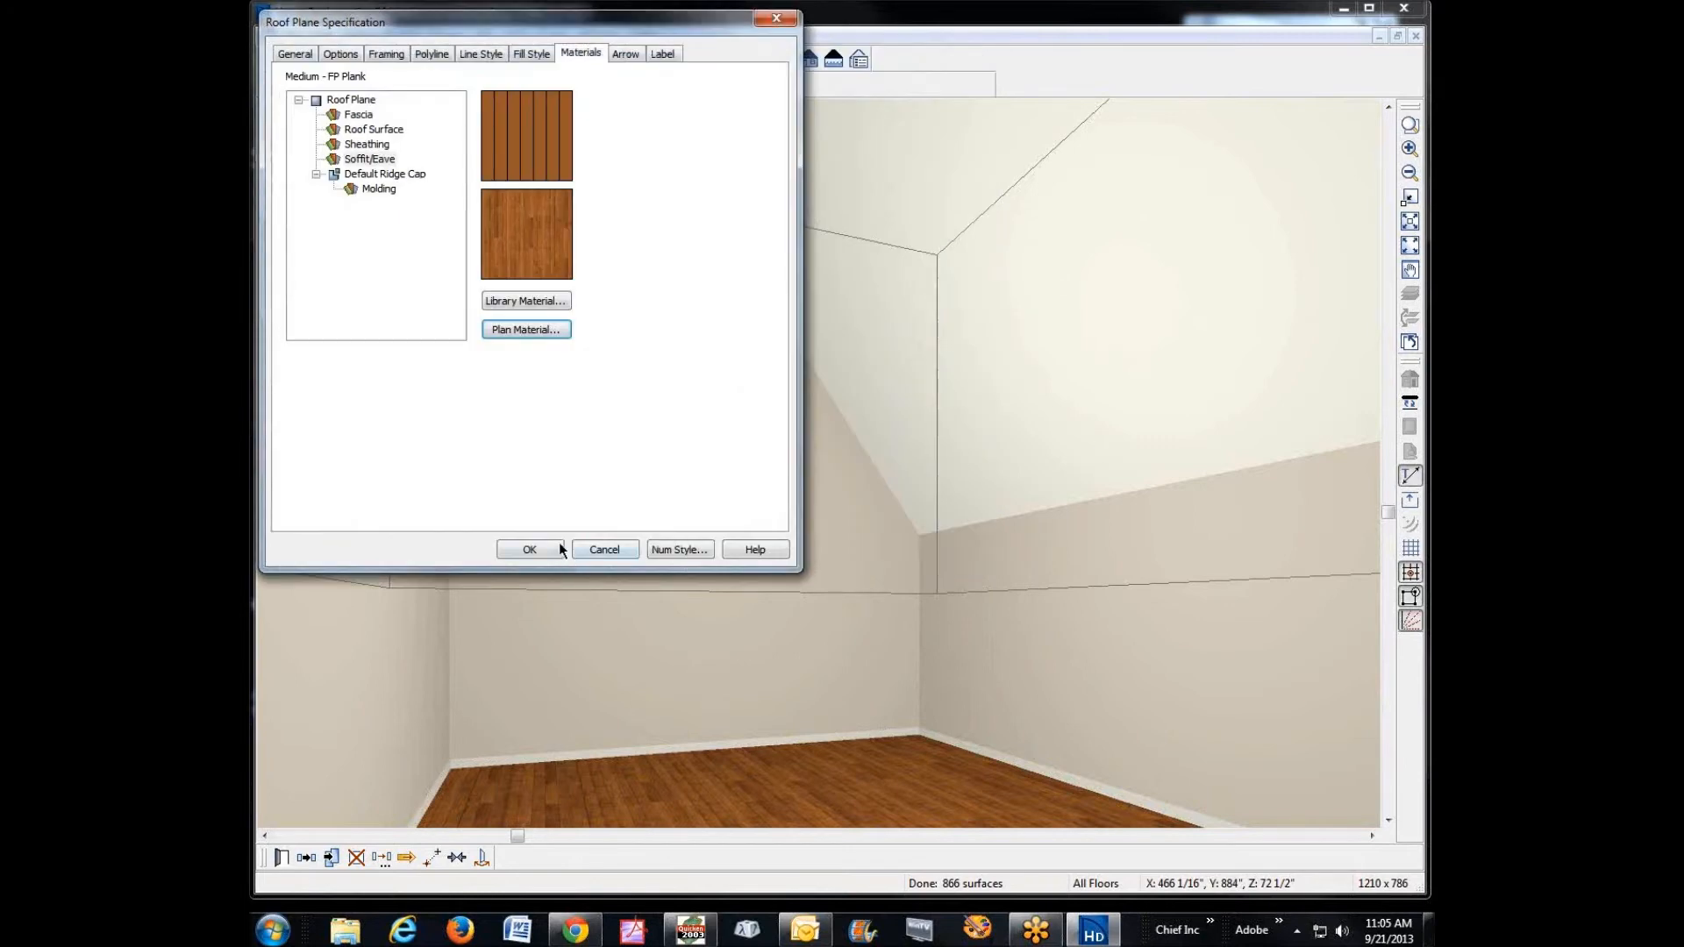
pyautogui.click(530, 549)
pyautogui.press('Escape')
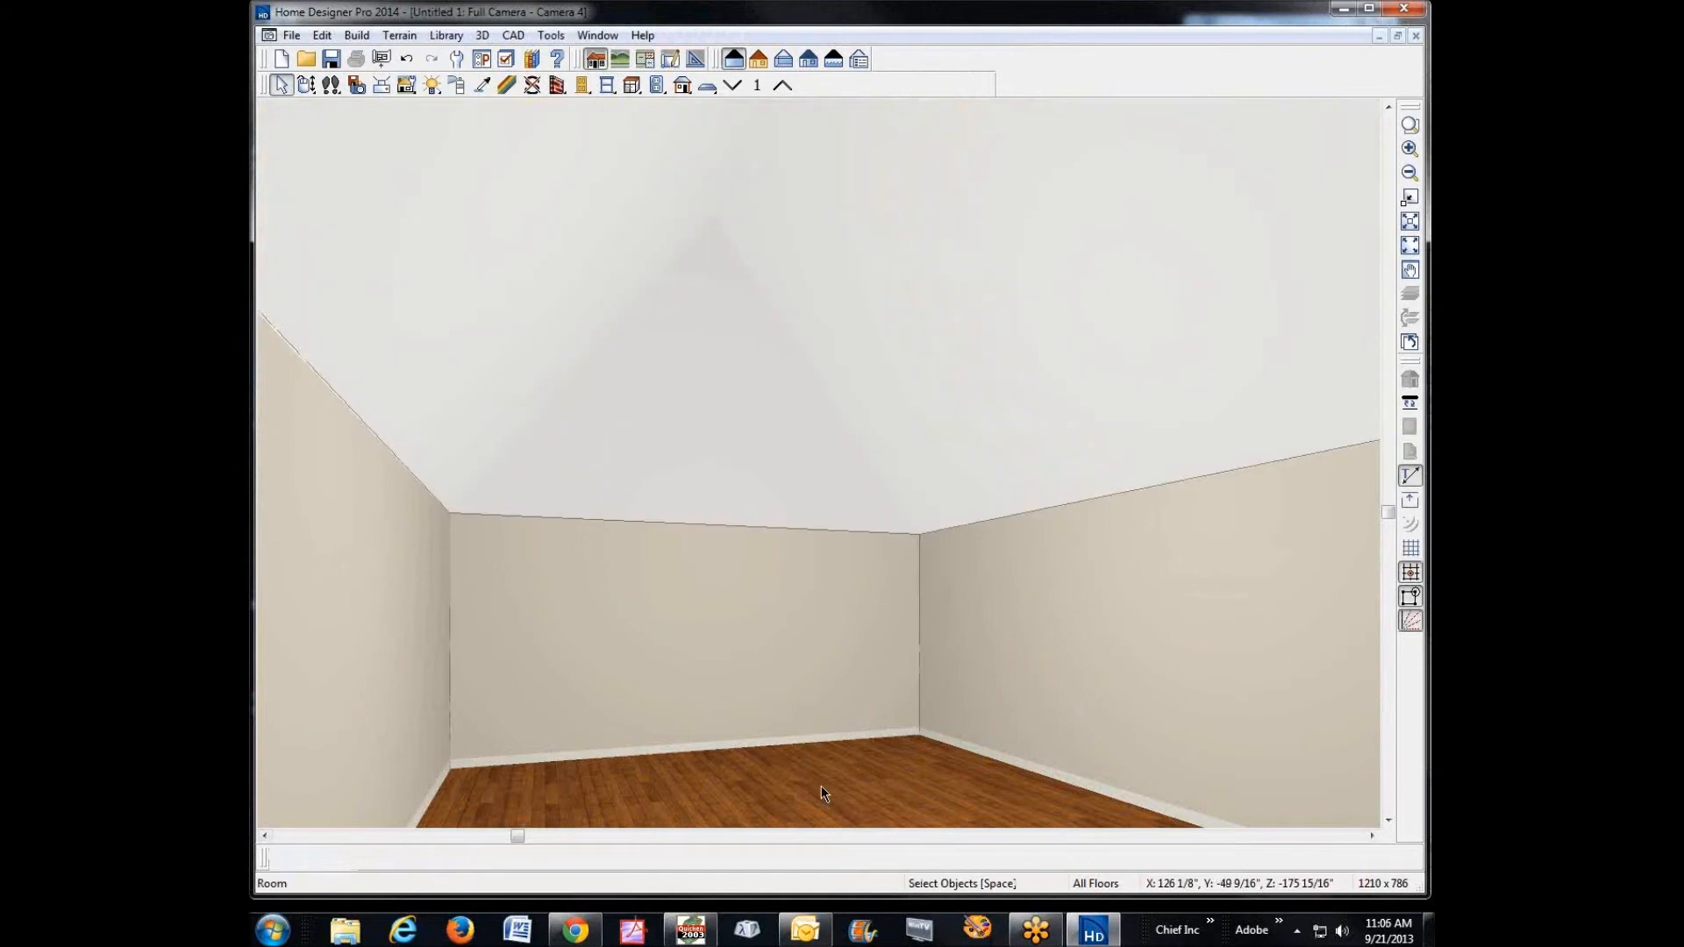
# - Check the room's ceiling finish settings and set its Ceiling Covering to the plan material Medium - FP Plank
pyautogui.rightClick(821, 786)
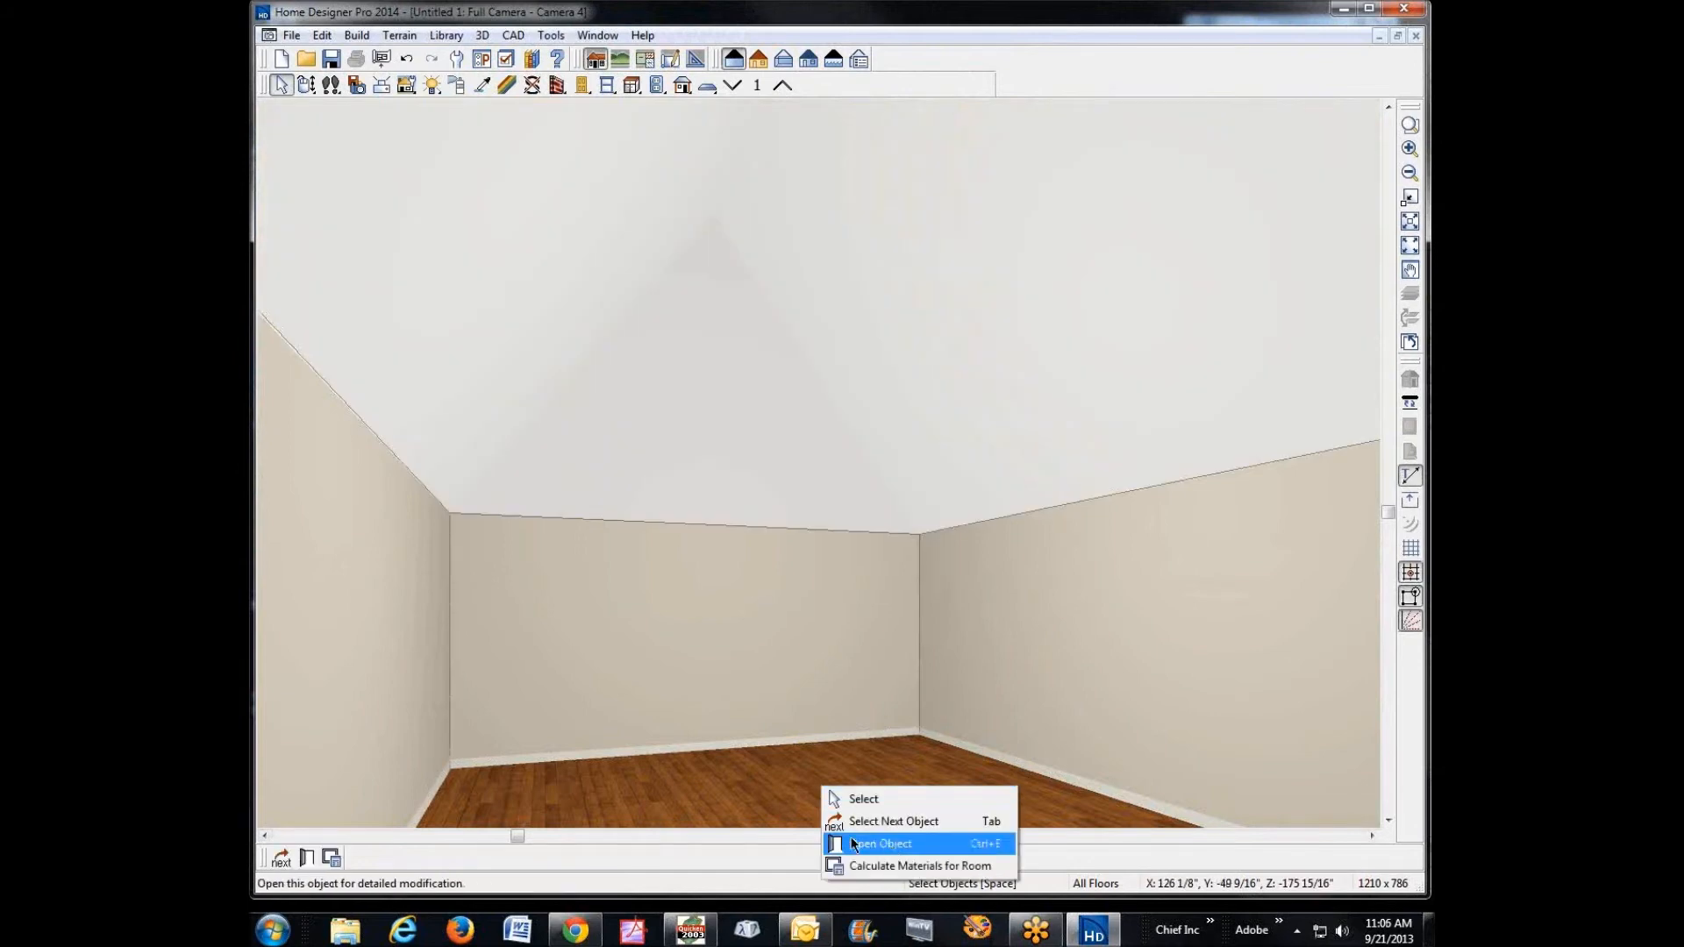
pyautogui.click(892, 844)
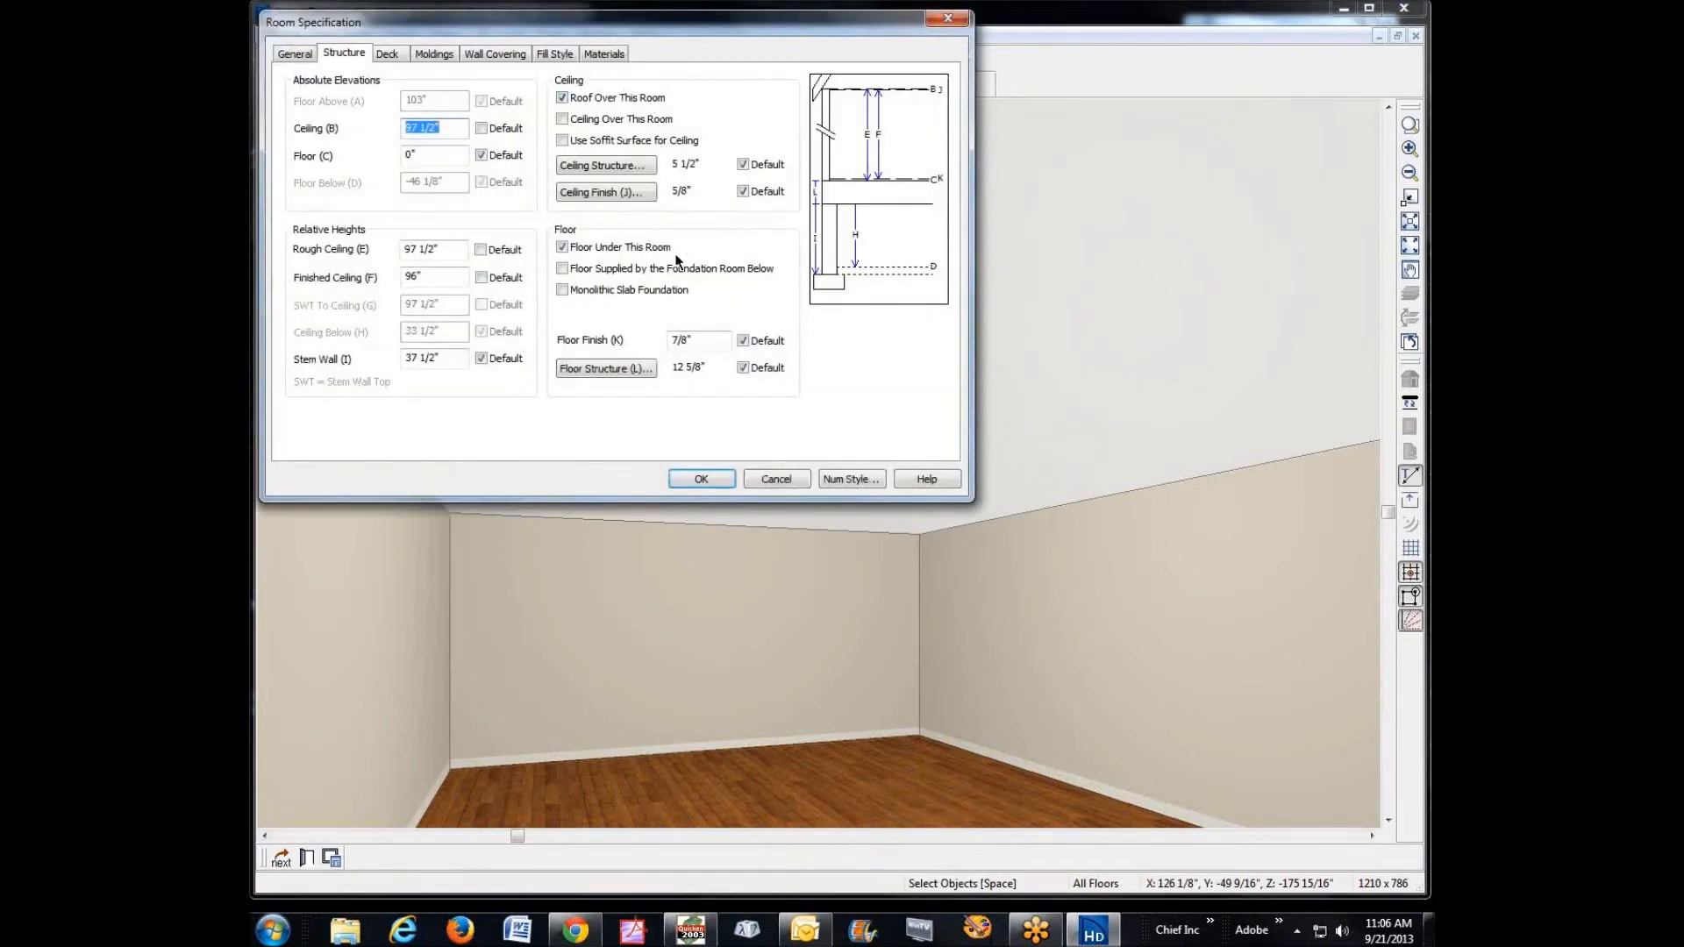
pyautogui.click(593, 193)
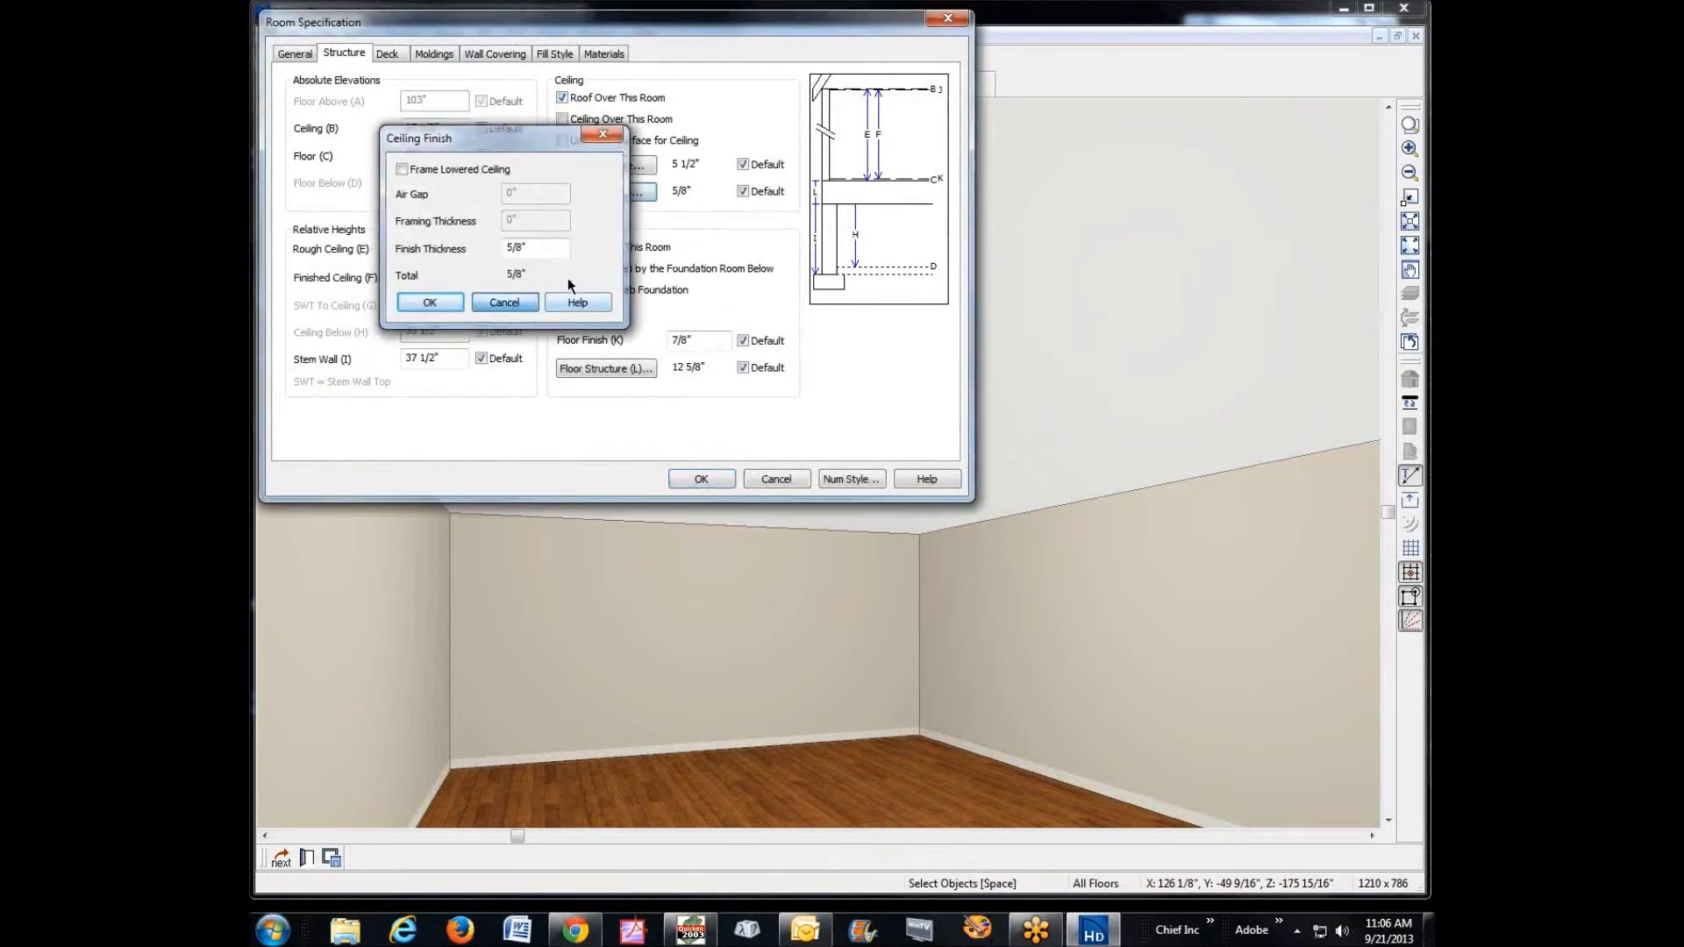
pyautogui.click(604, 133)
pyautogui.click(614, 54)
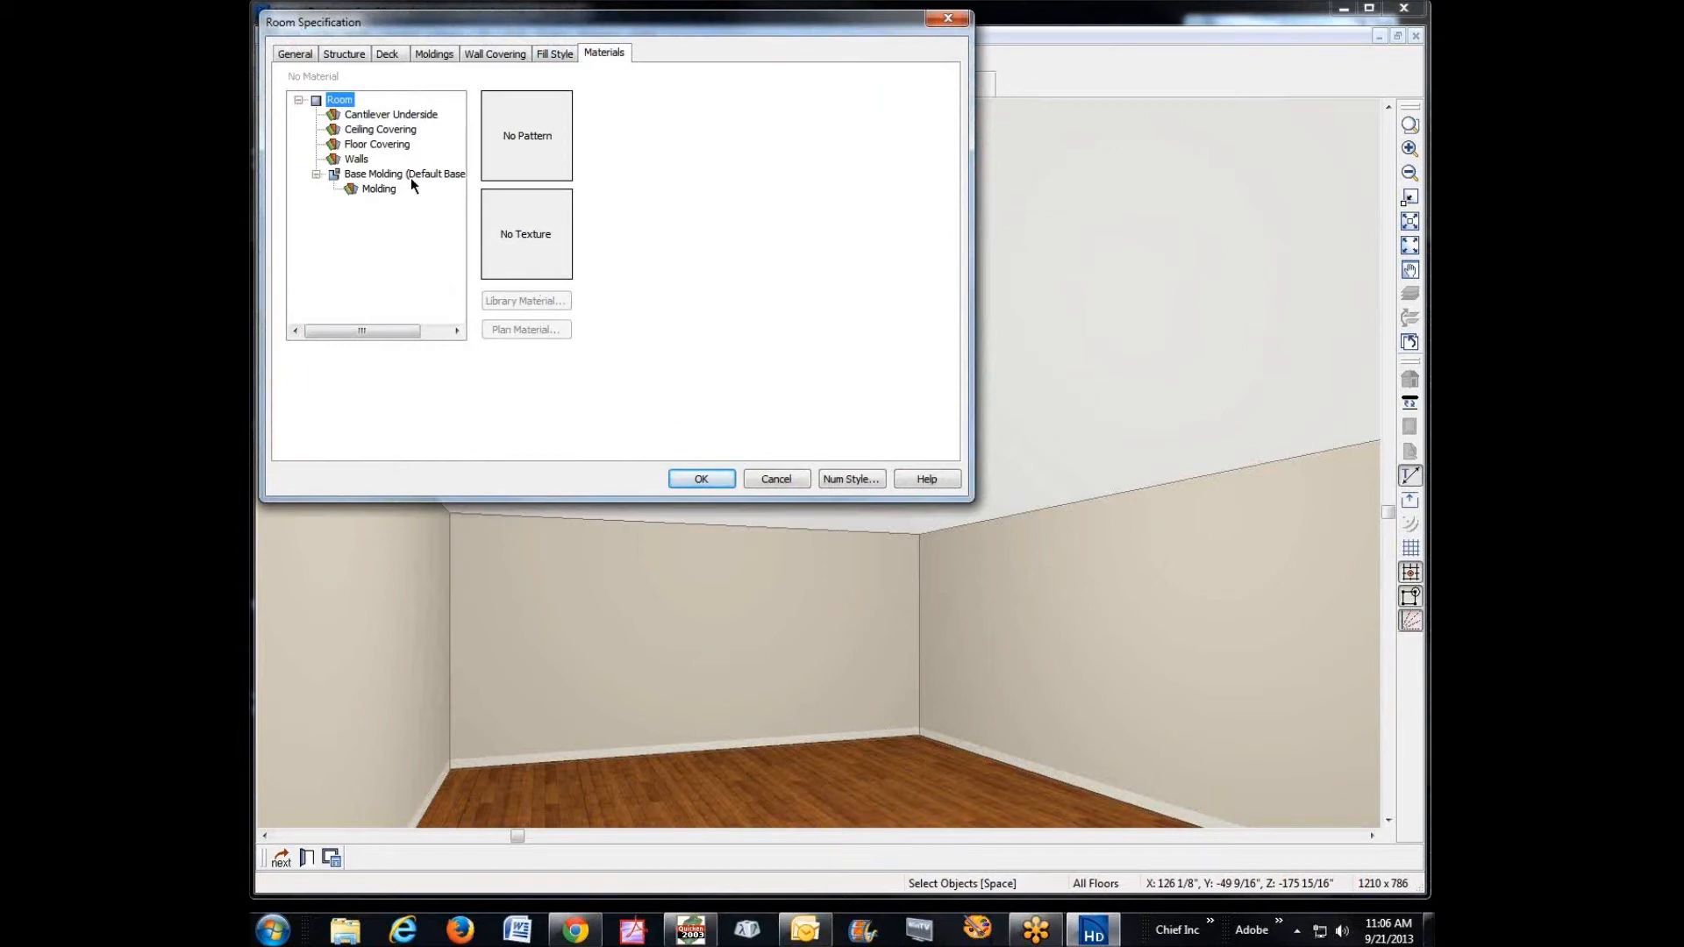
pyautogui.click(380, 129)
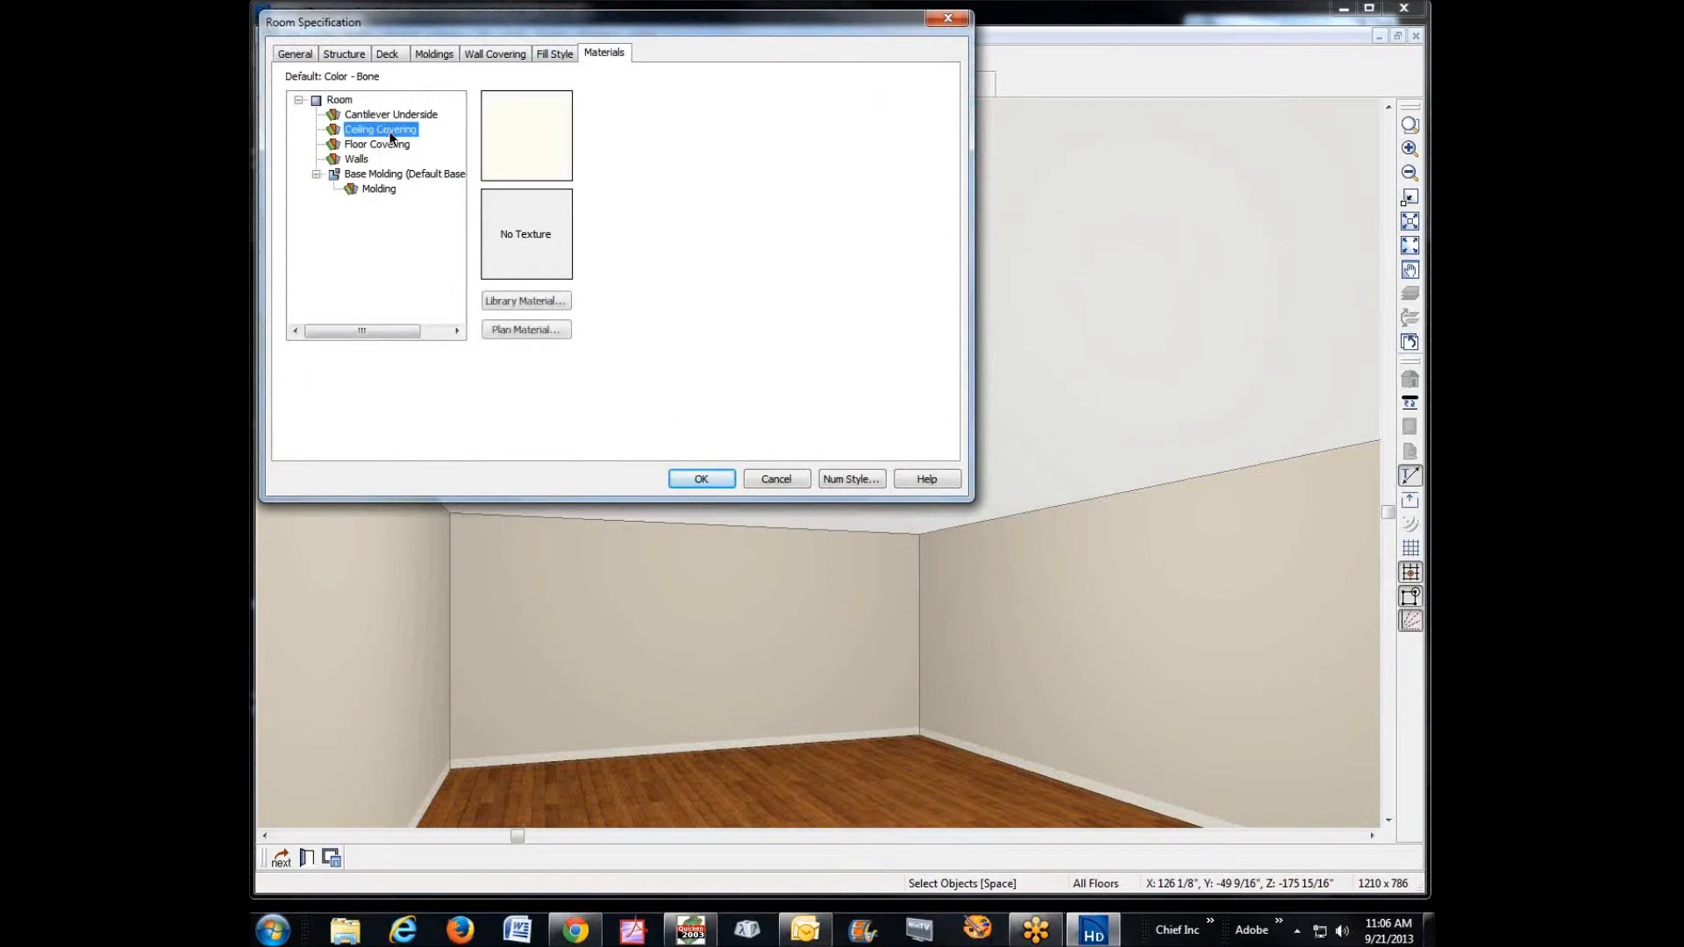
pyautogui.click(548, 330)
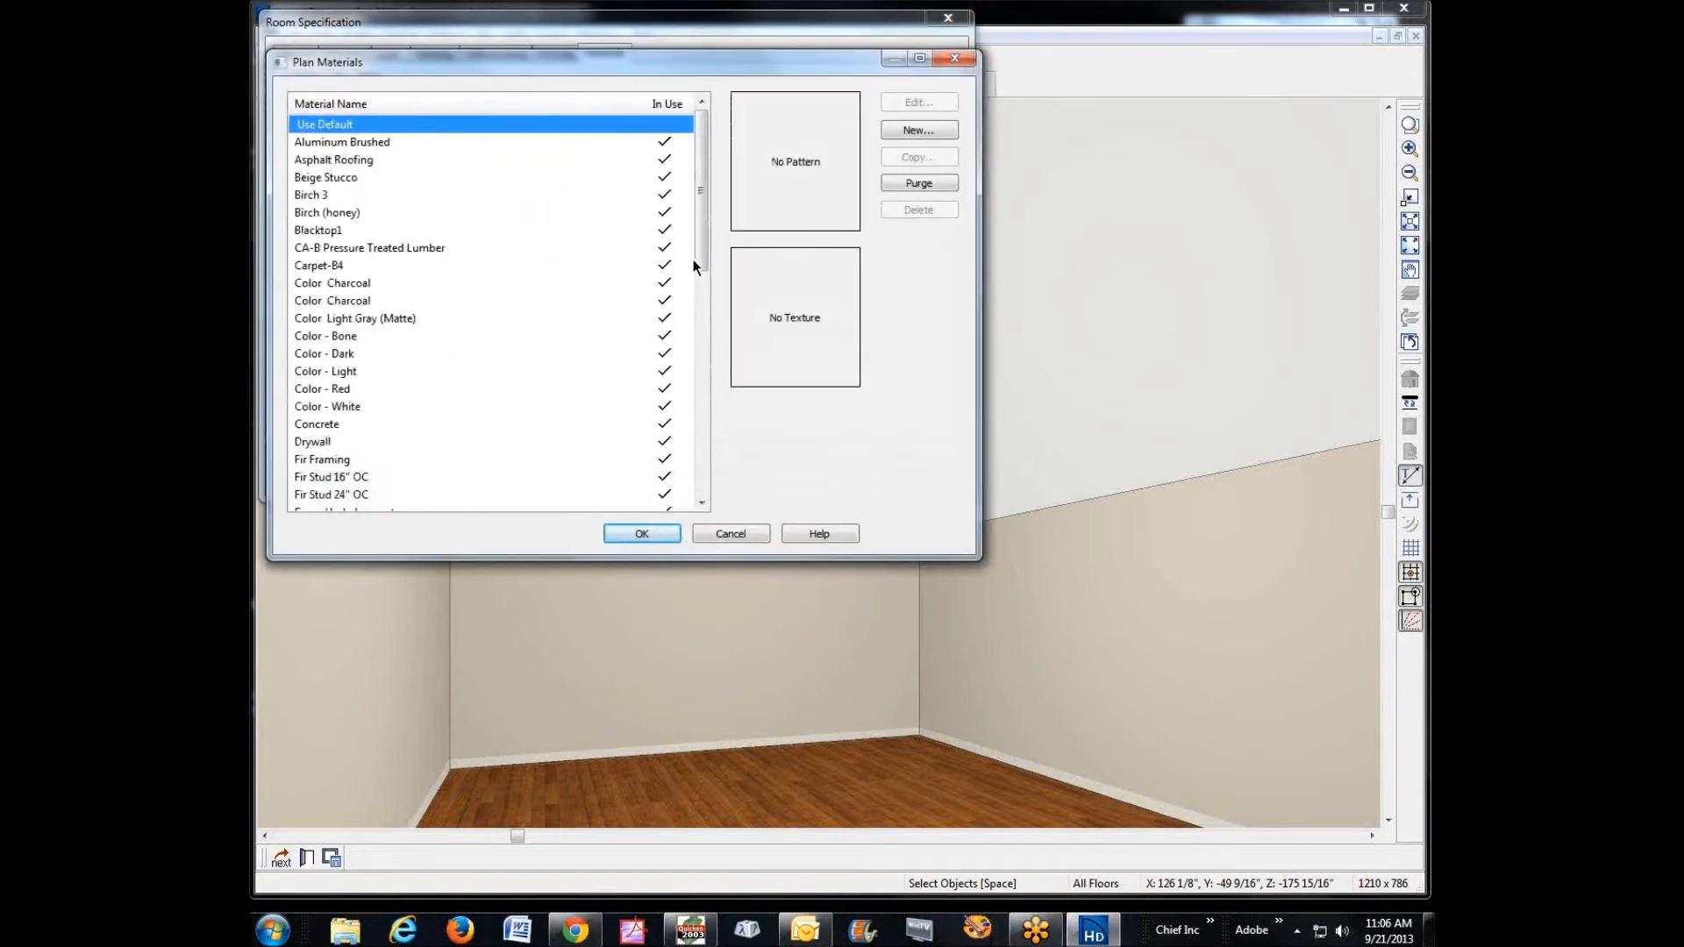
pyautogui.moveTo(700, 193); pyautogui.dragTo(710, 336)
pyautogui.click(377, 441)
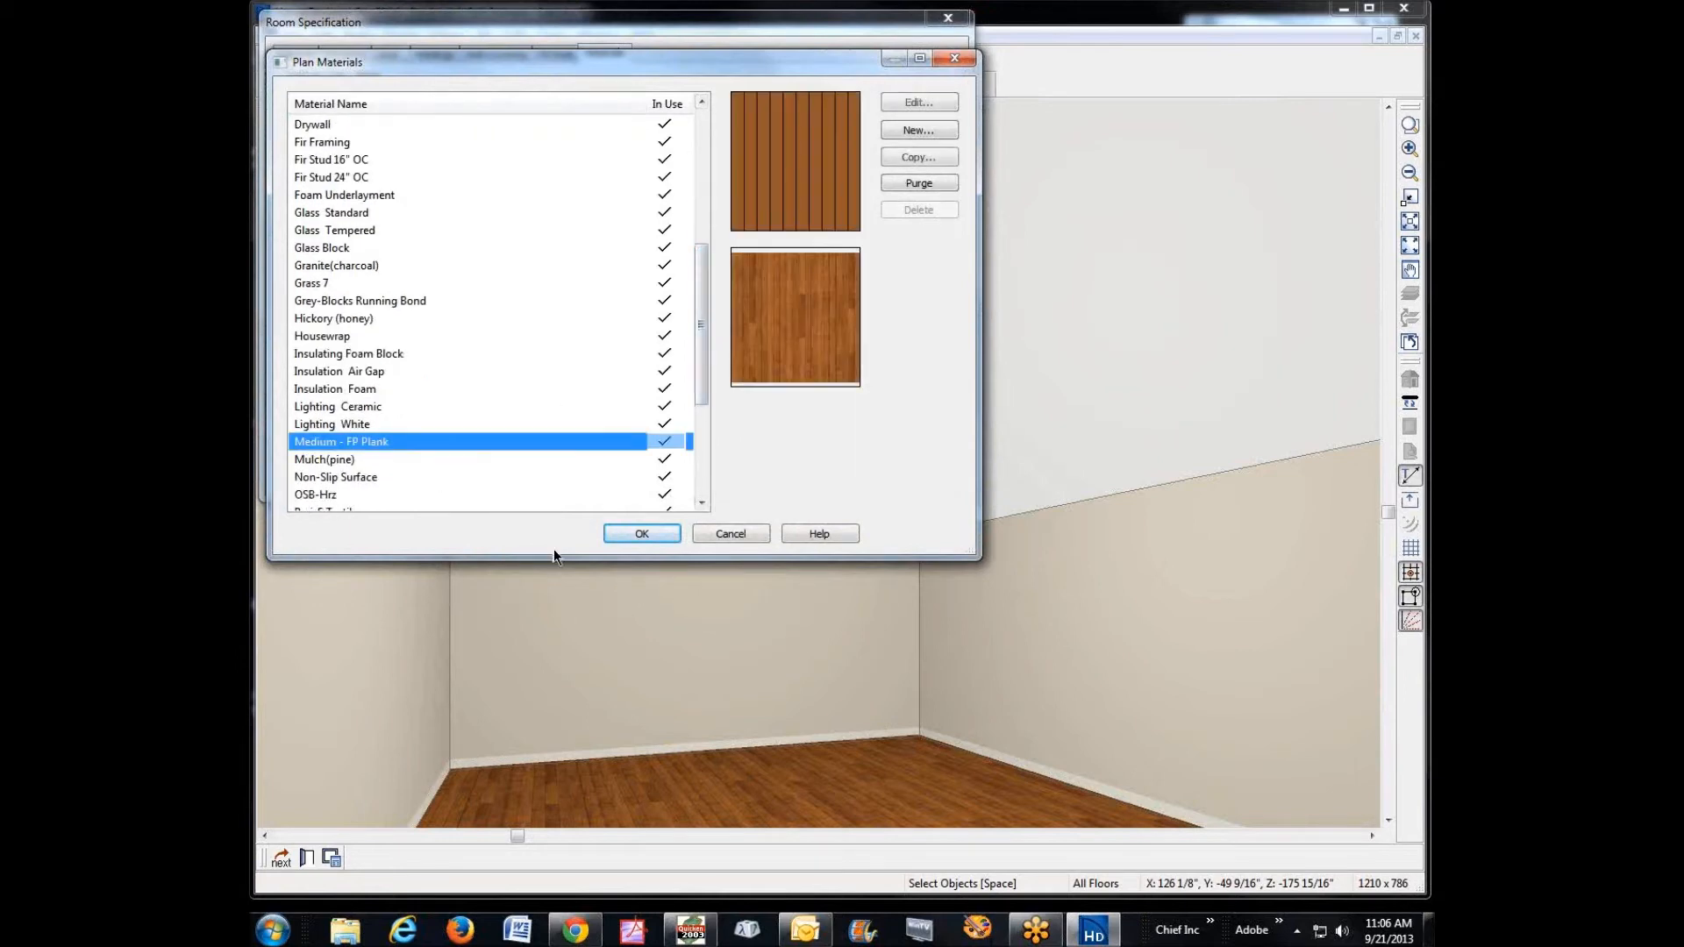
pyautogui.click(618, 533)
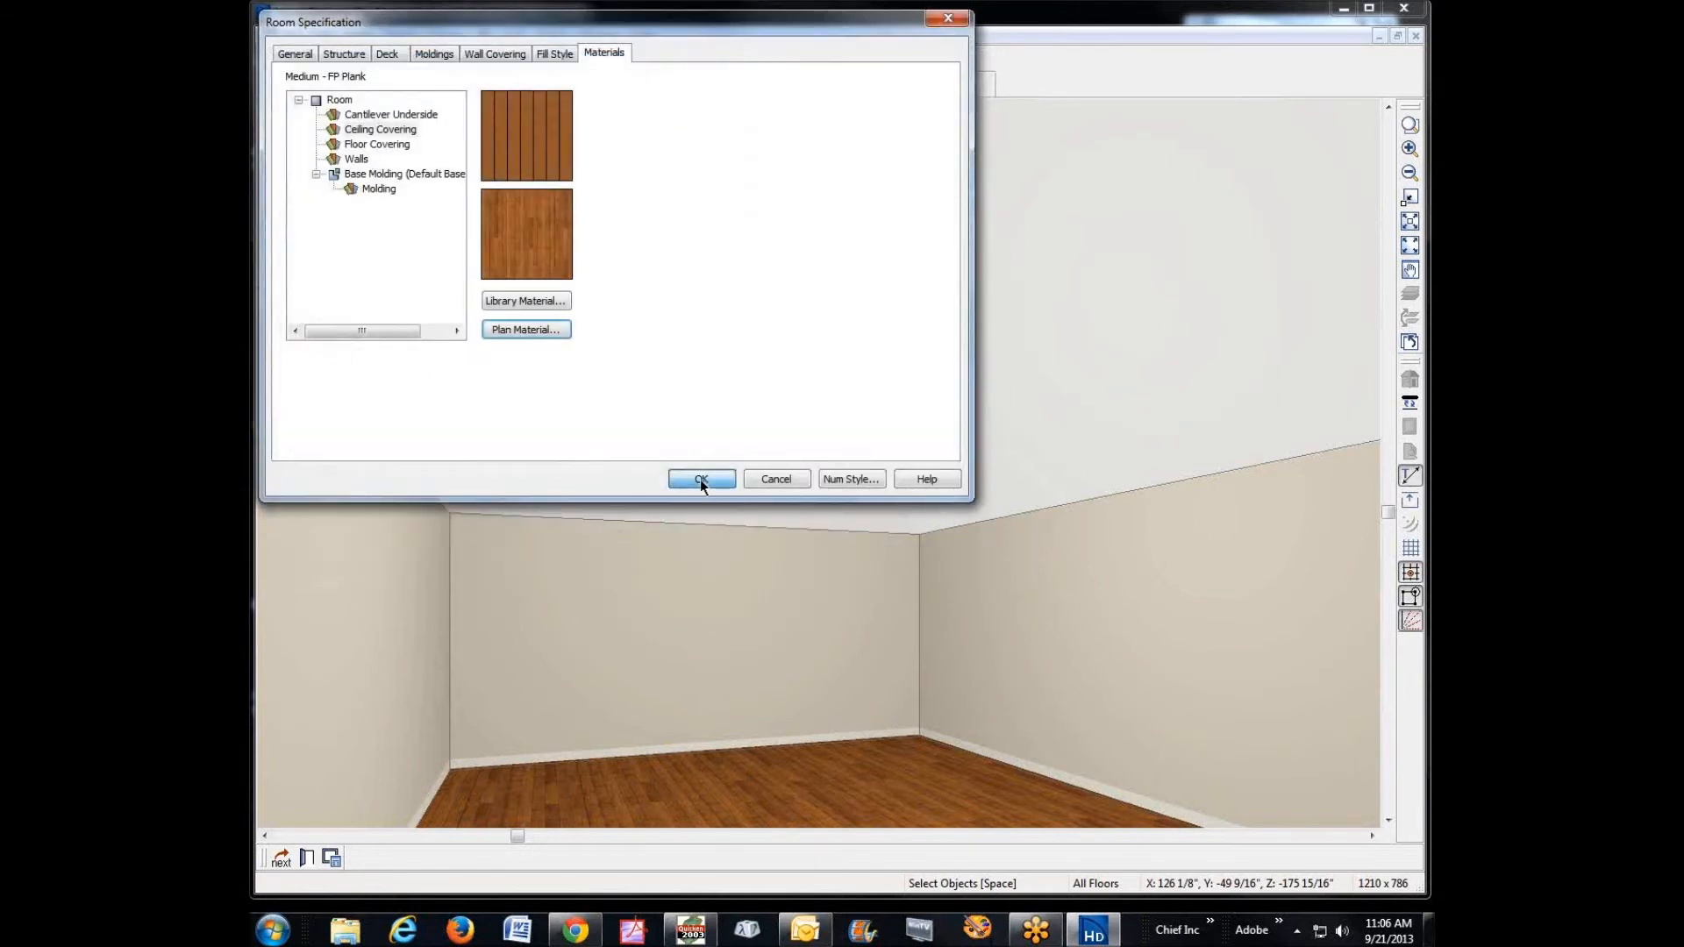
pyautogui.click(700, 479)
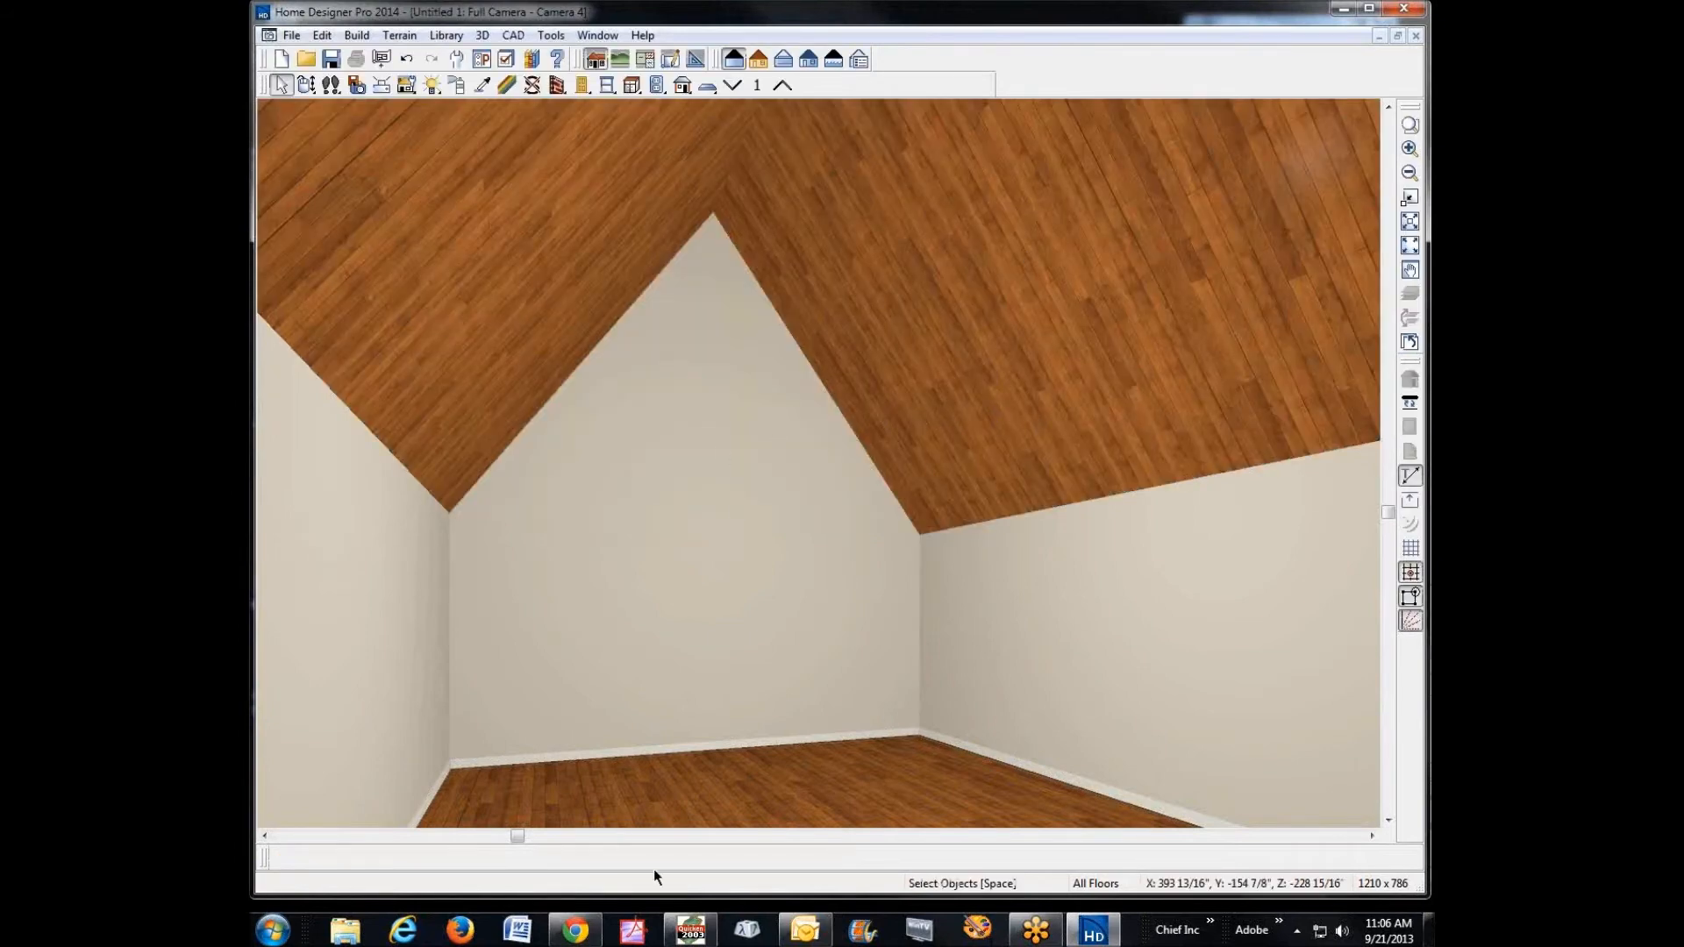
# - Switch to Chrome and examine the forum poster's interior ceiling plane image, comparing it with the modelled room in Home Designer Pro
pyautogui.click(576, 932)
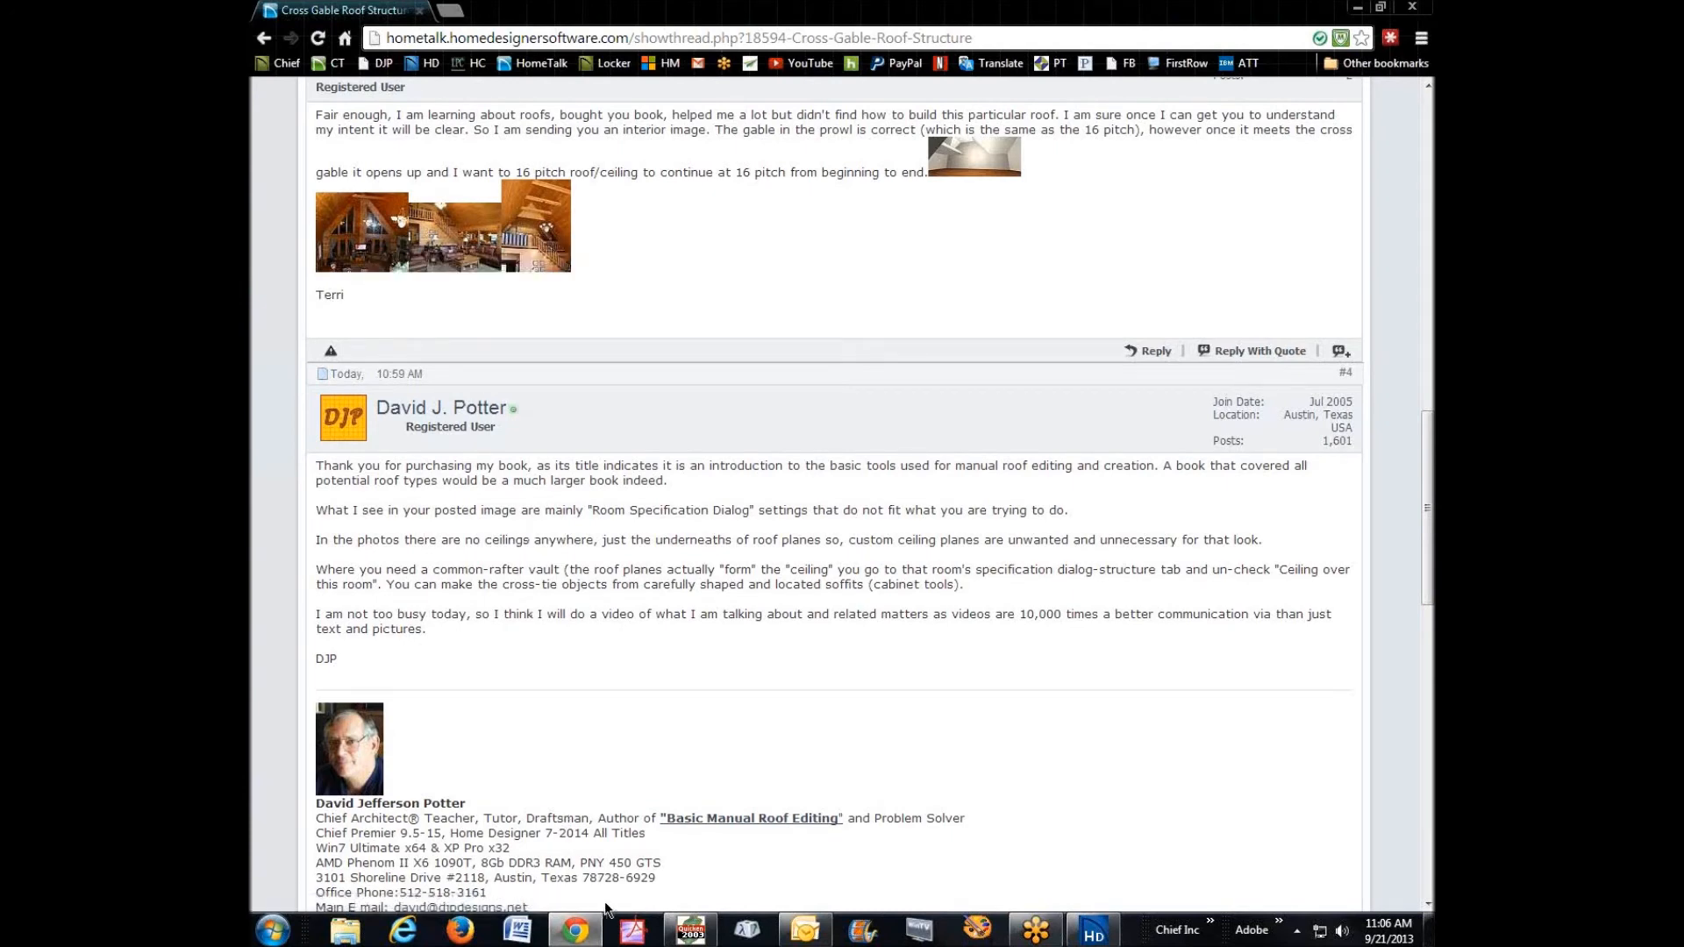
pyautogui.click(1357, 7)
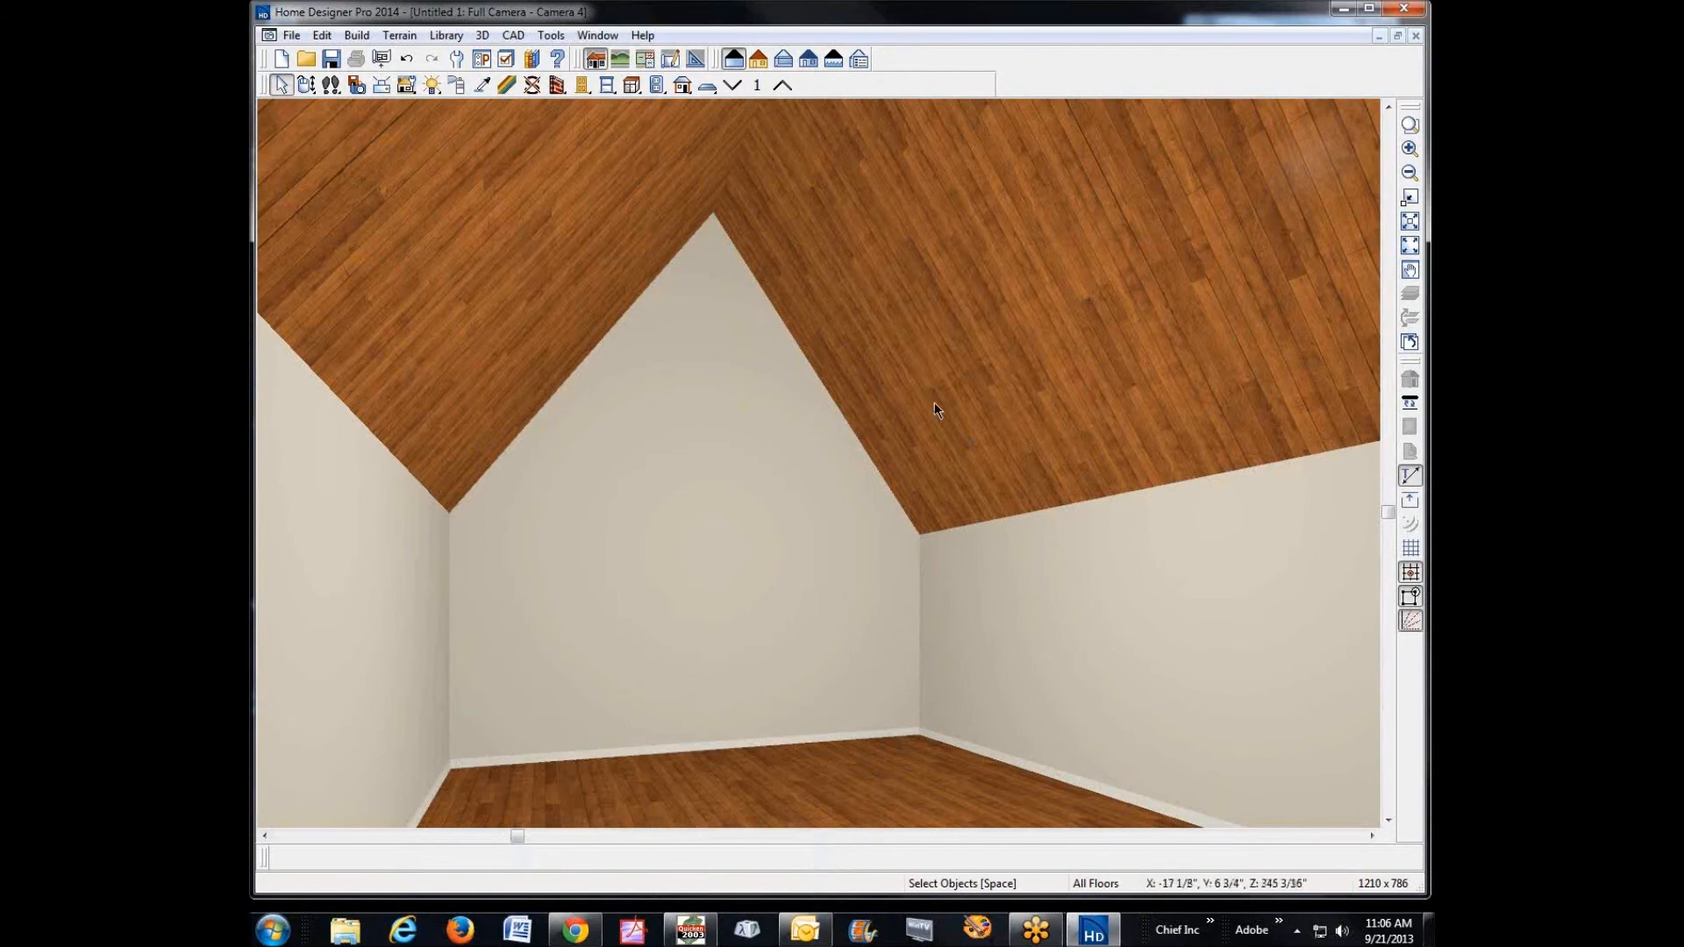
pyautogui.rightClick(774, 628)
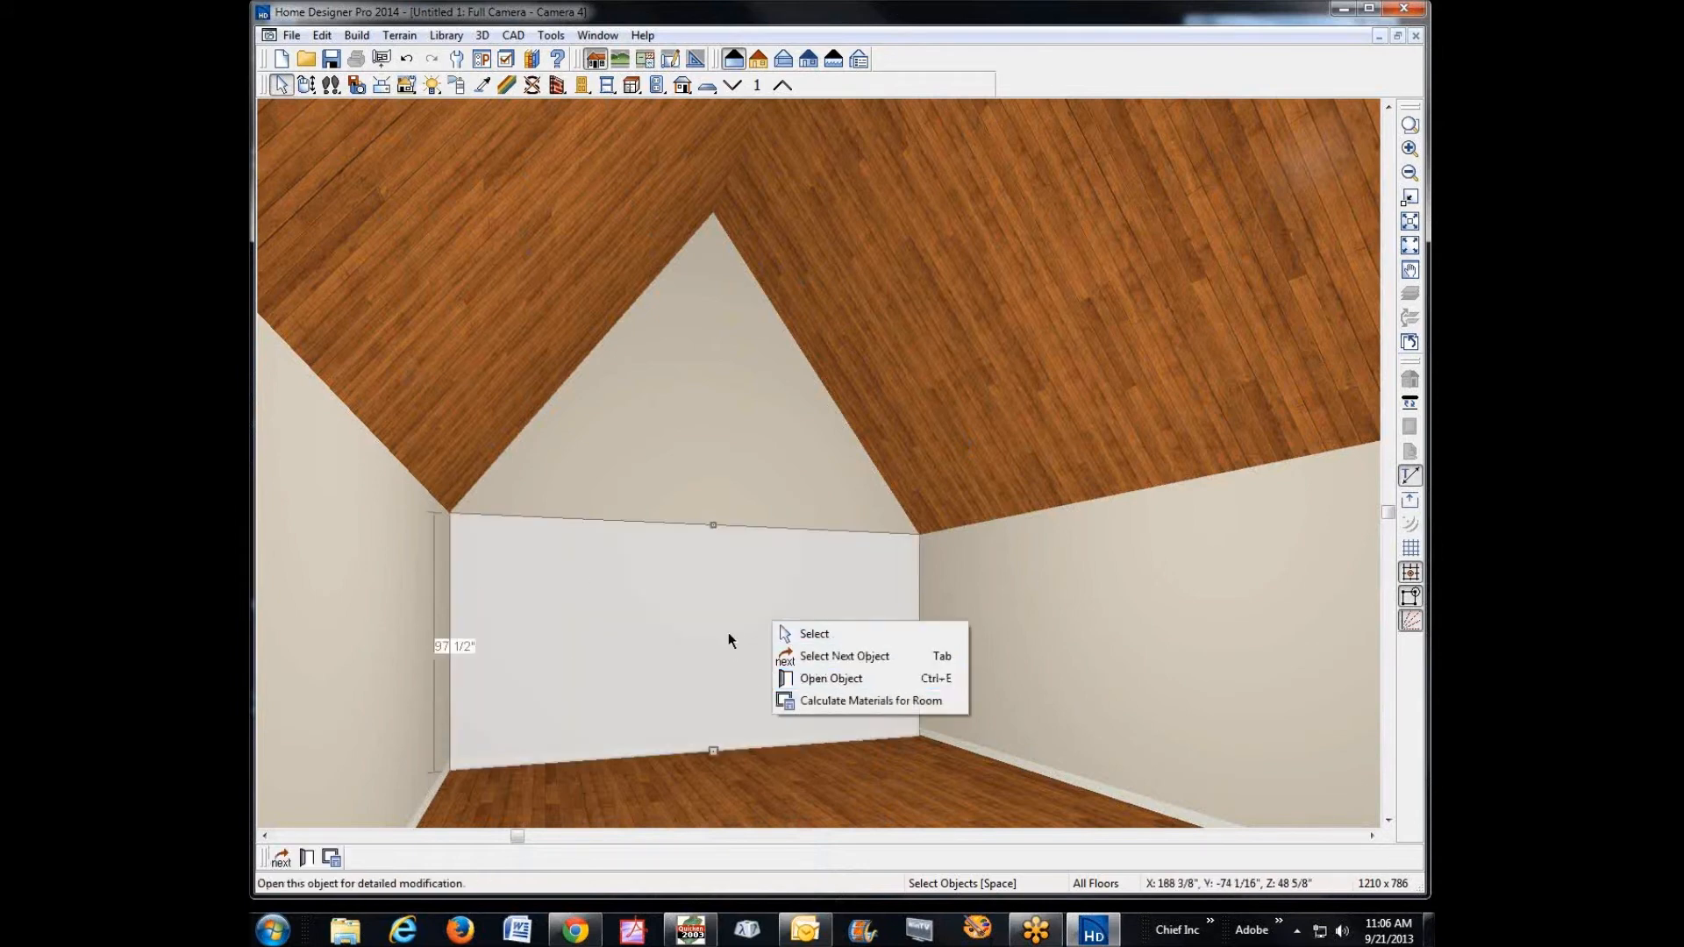
pyautogui.hotkey('alt', 'space')
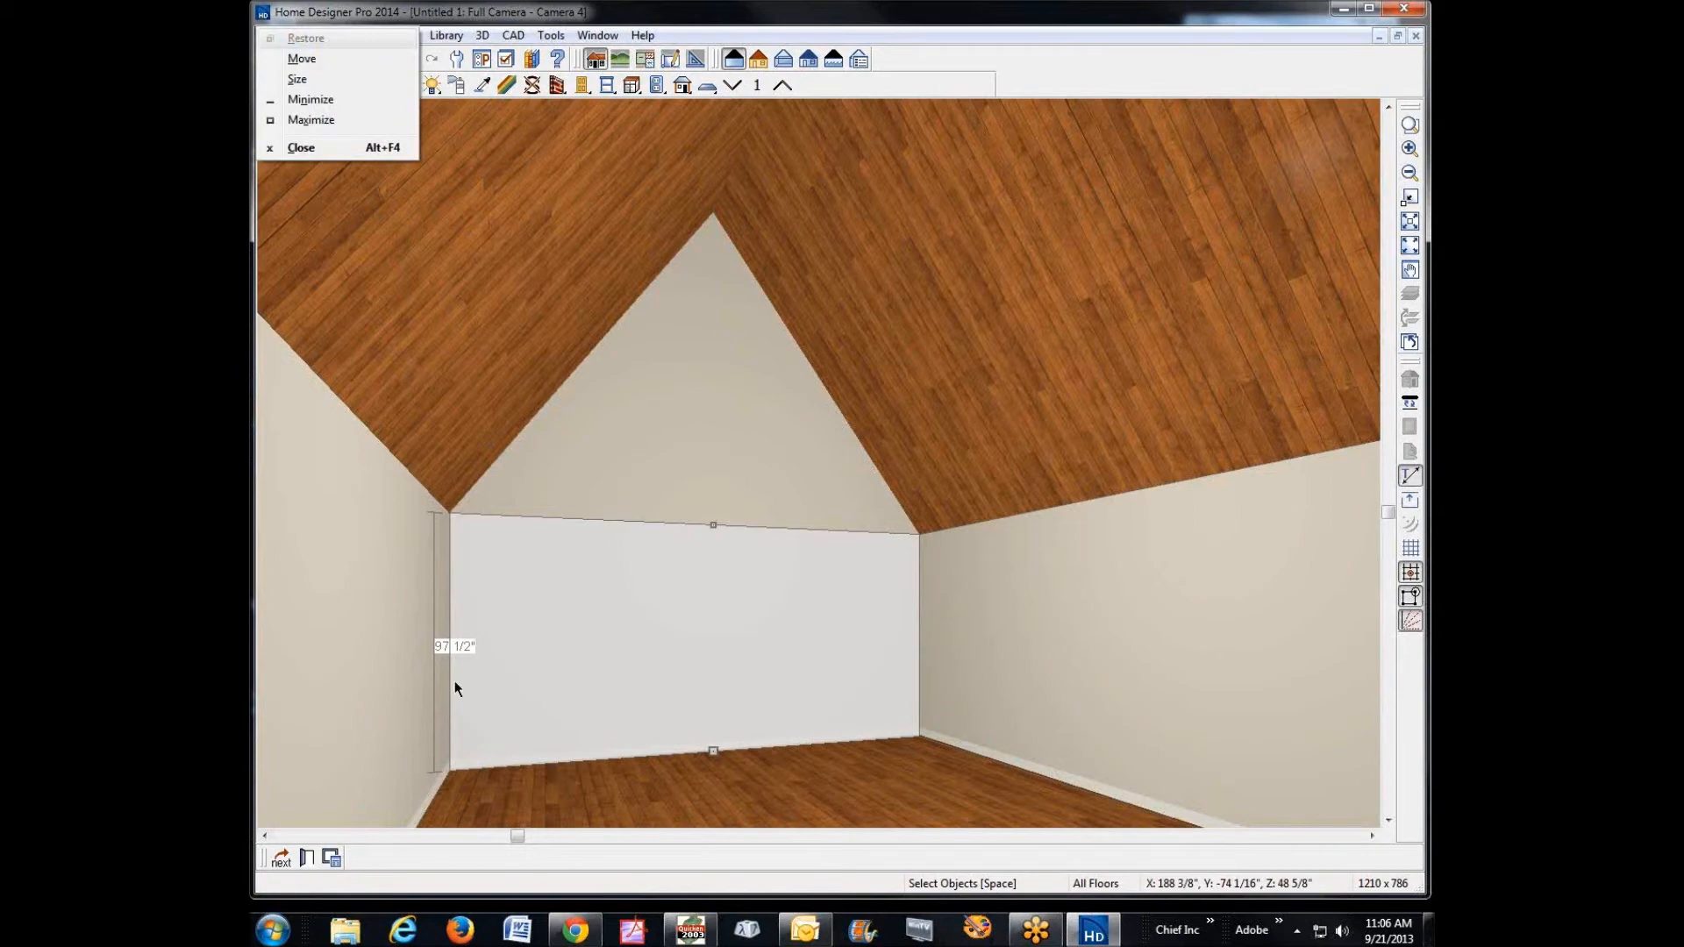
pyautogui.click(575, 930)
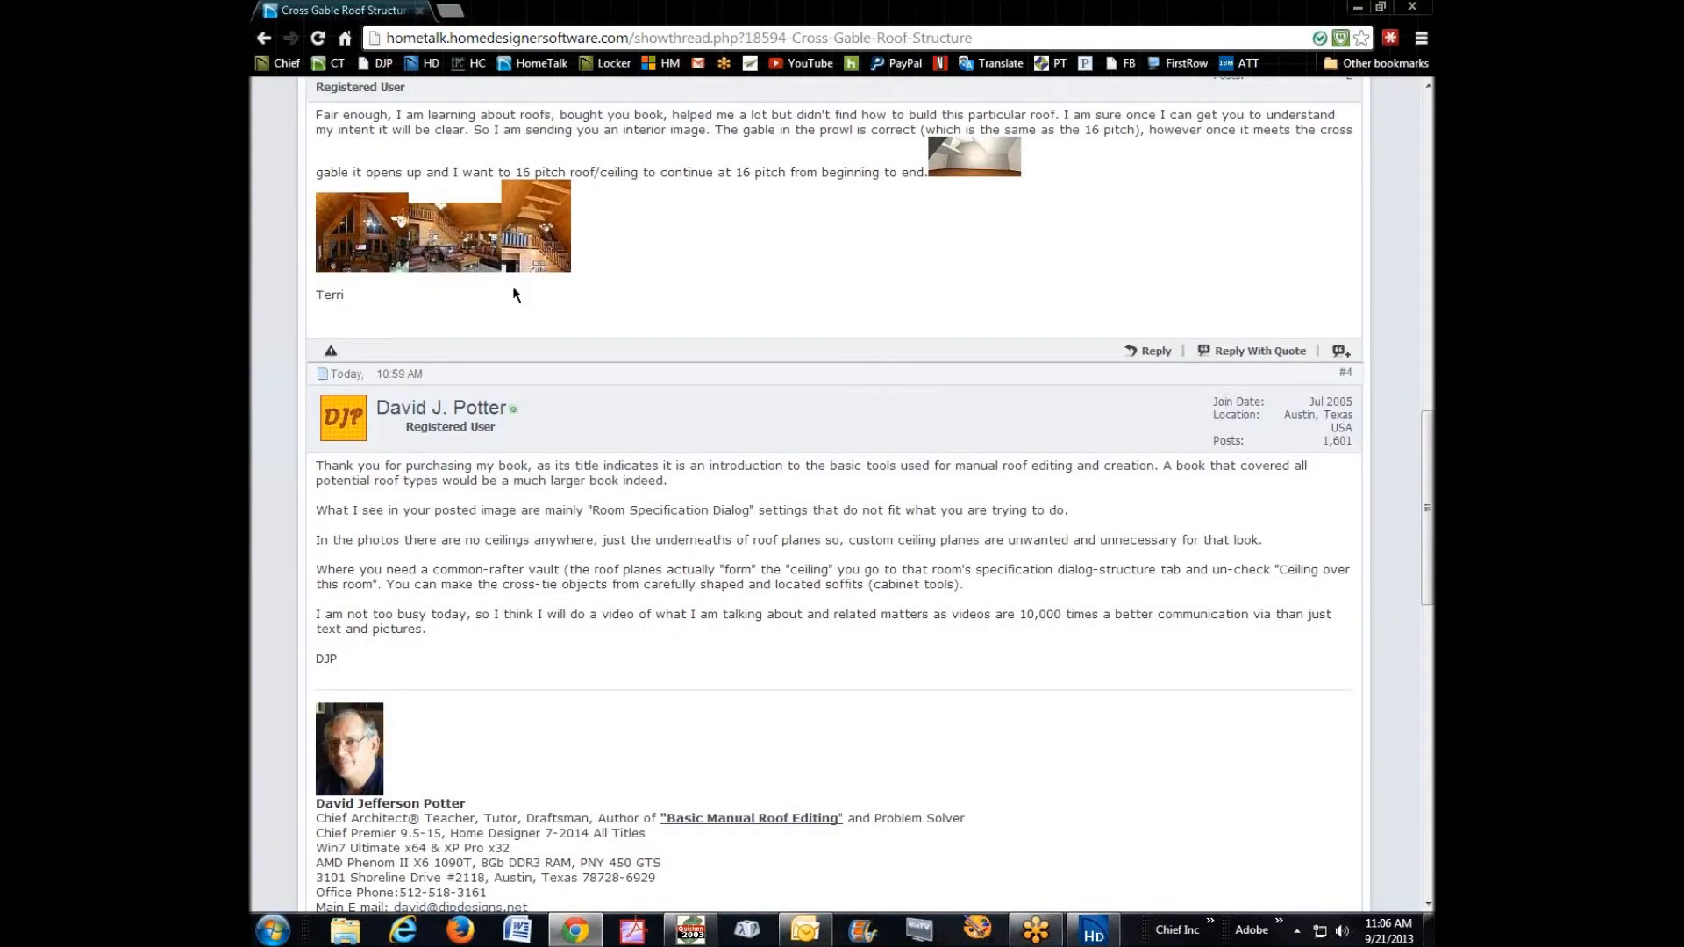
pyautogui.click(956, 167)
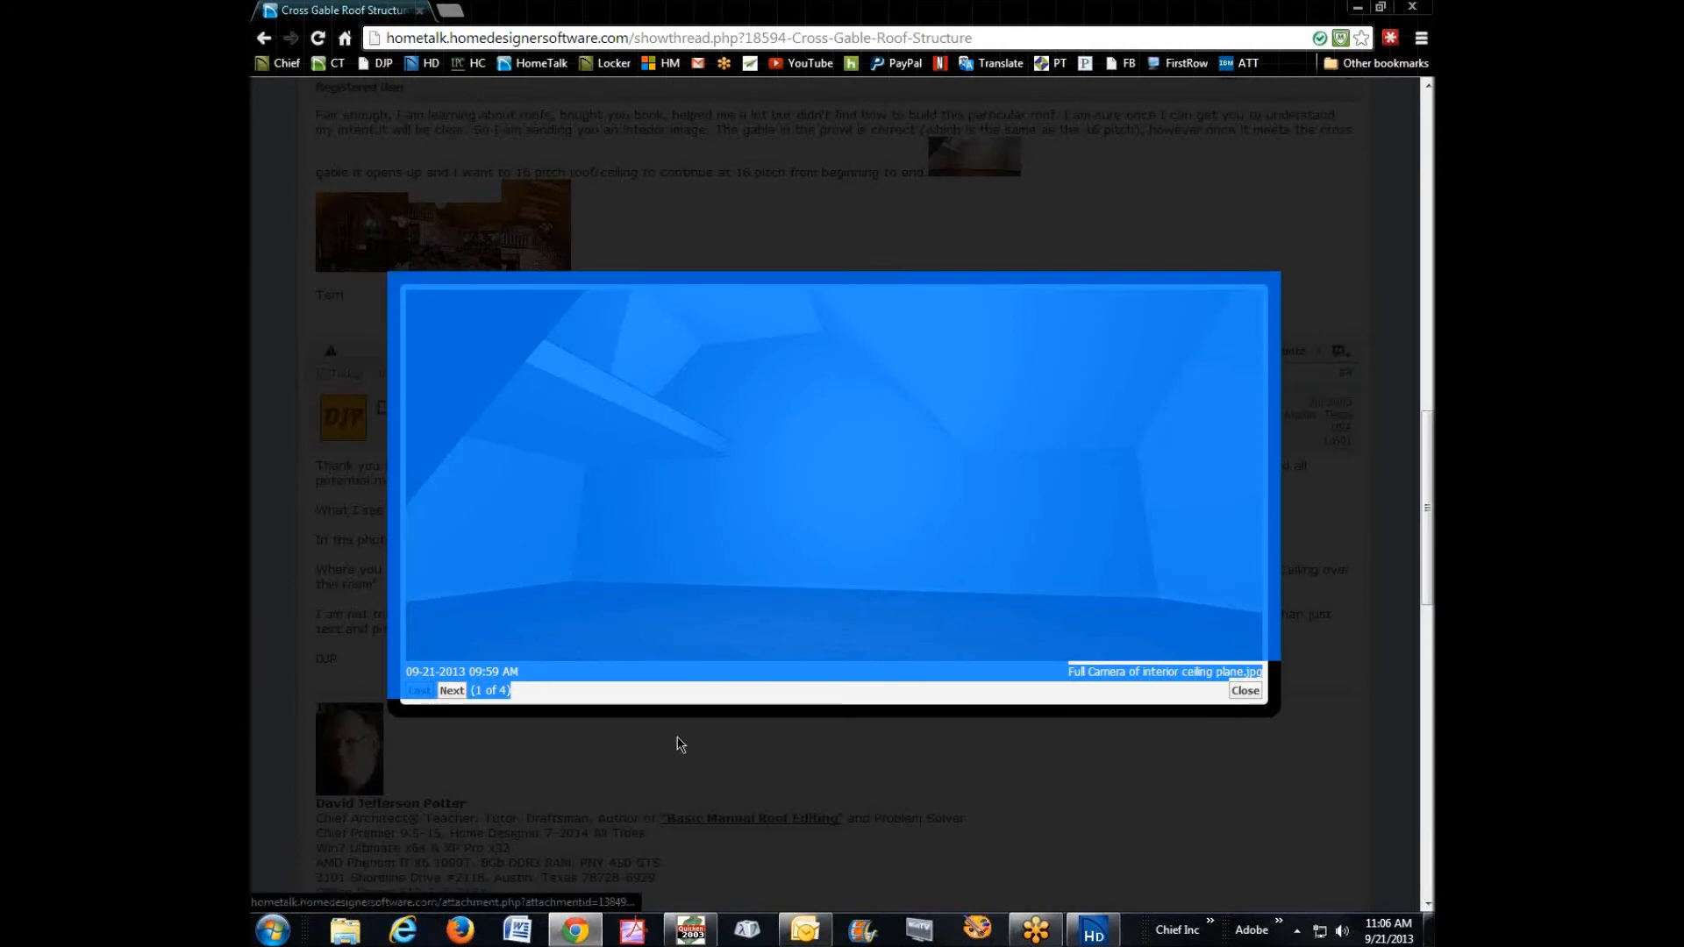
pyautogui.click(782, 531)
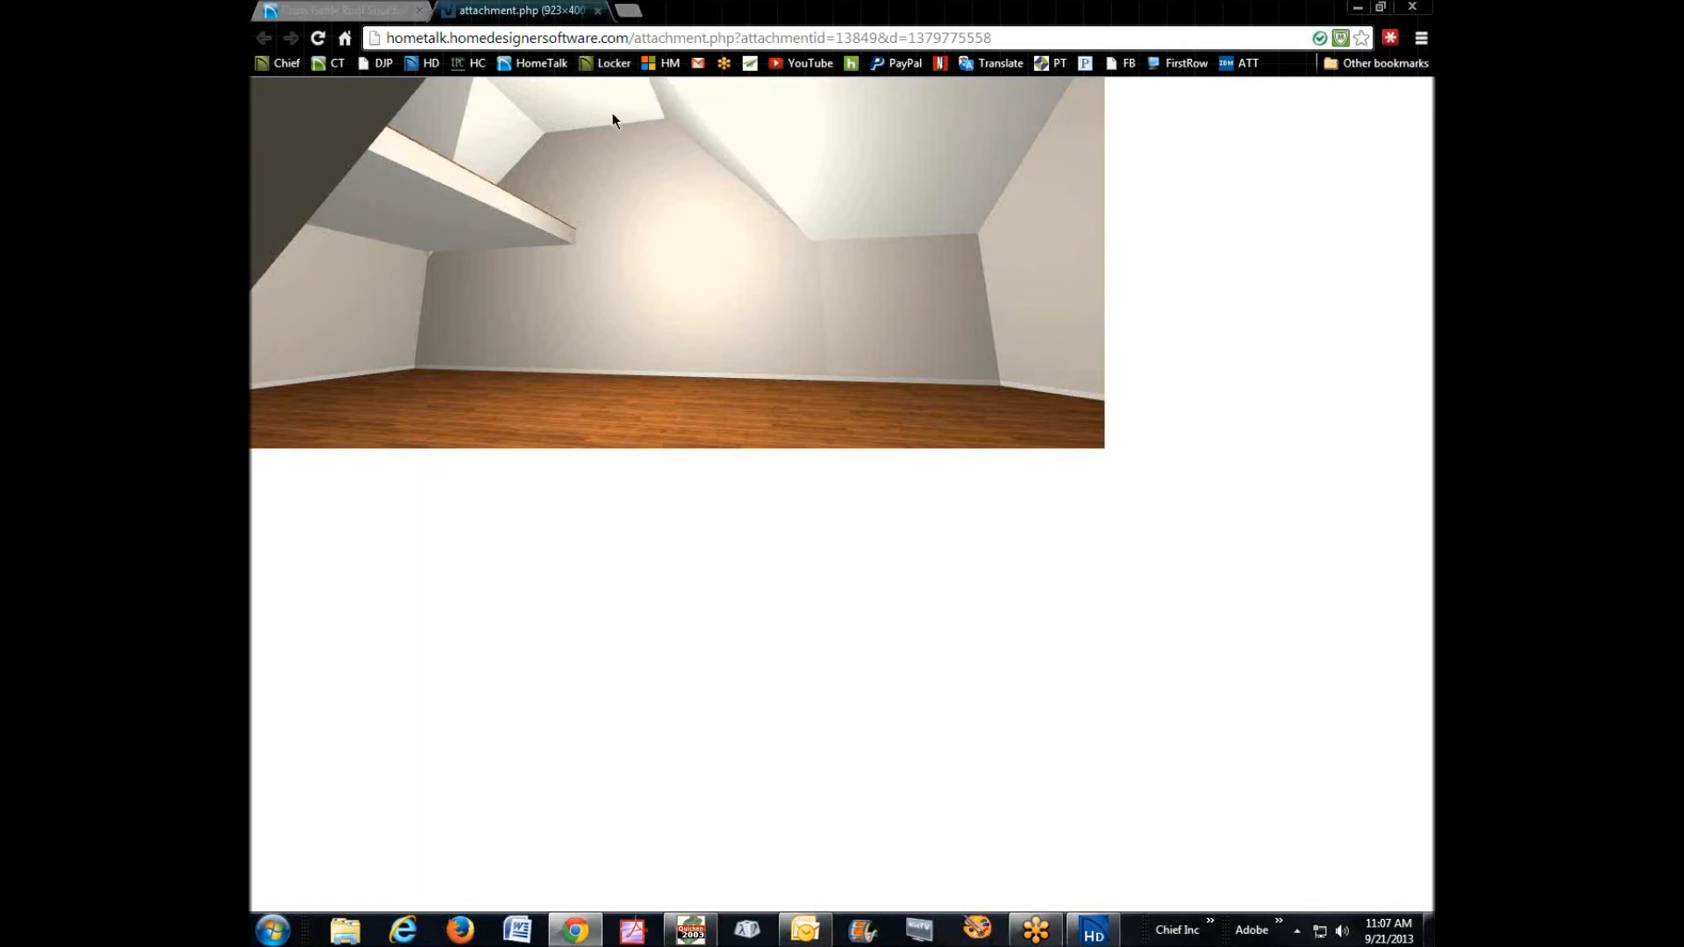
pyautogui.click(598, 11)
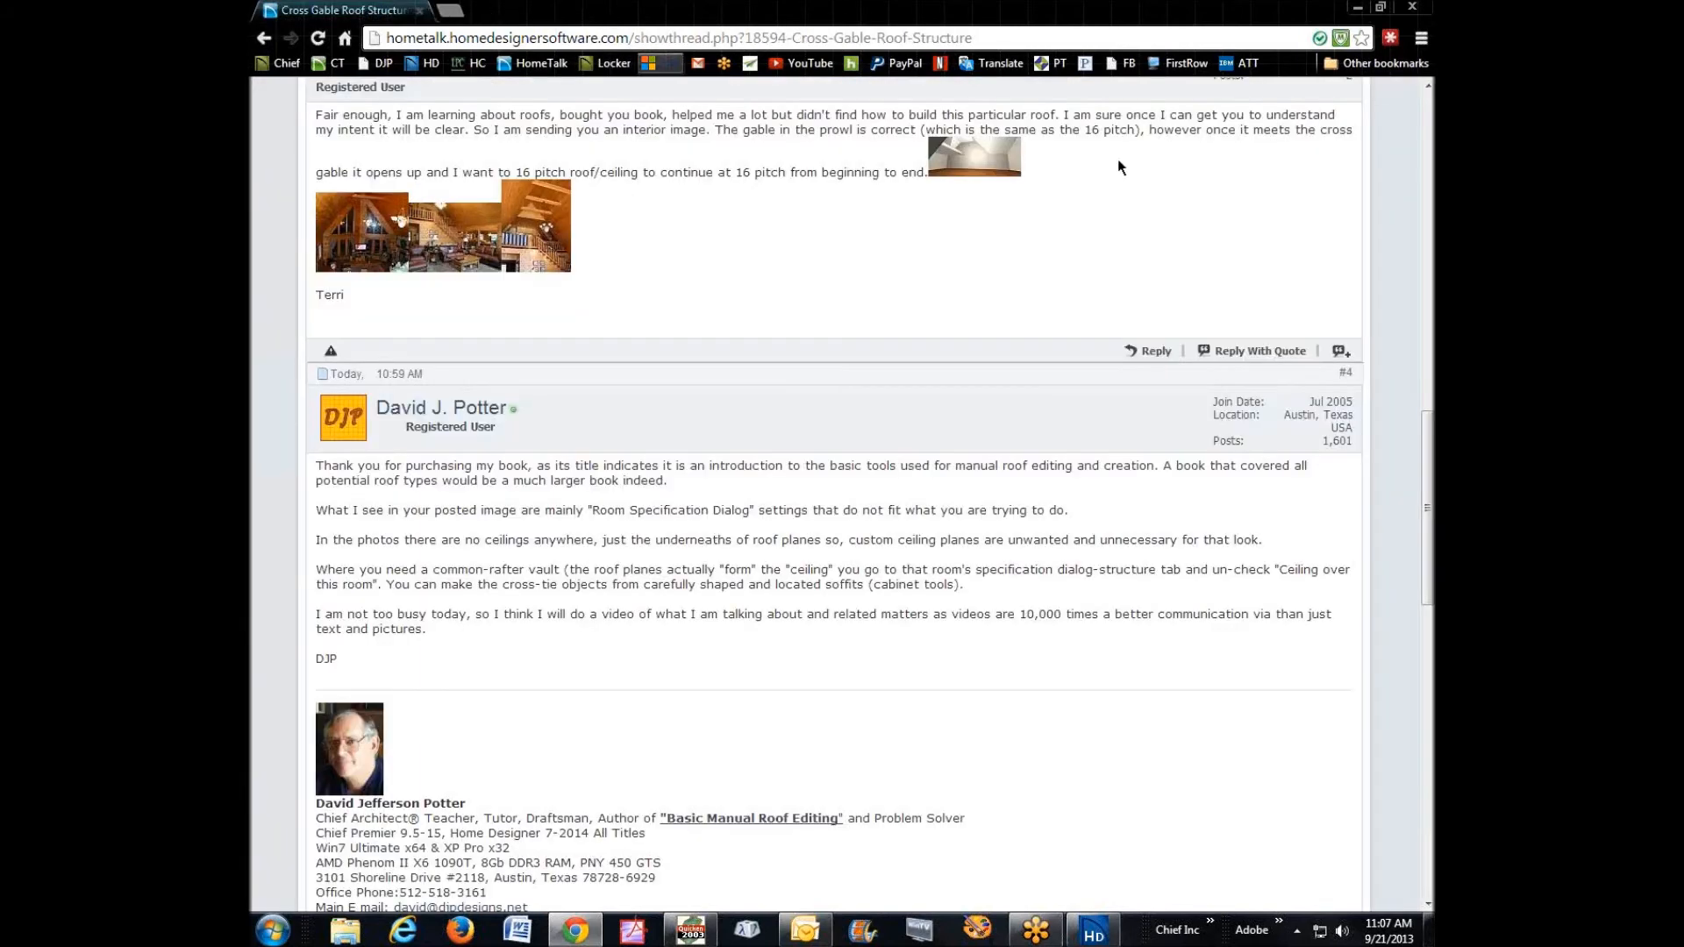
pyautogui.click(1357, 7)
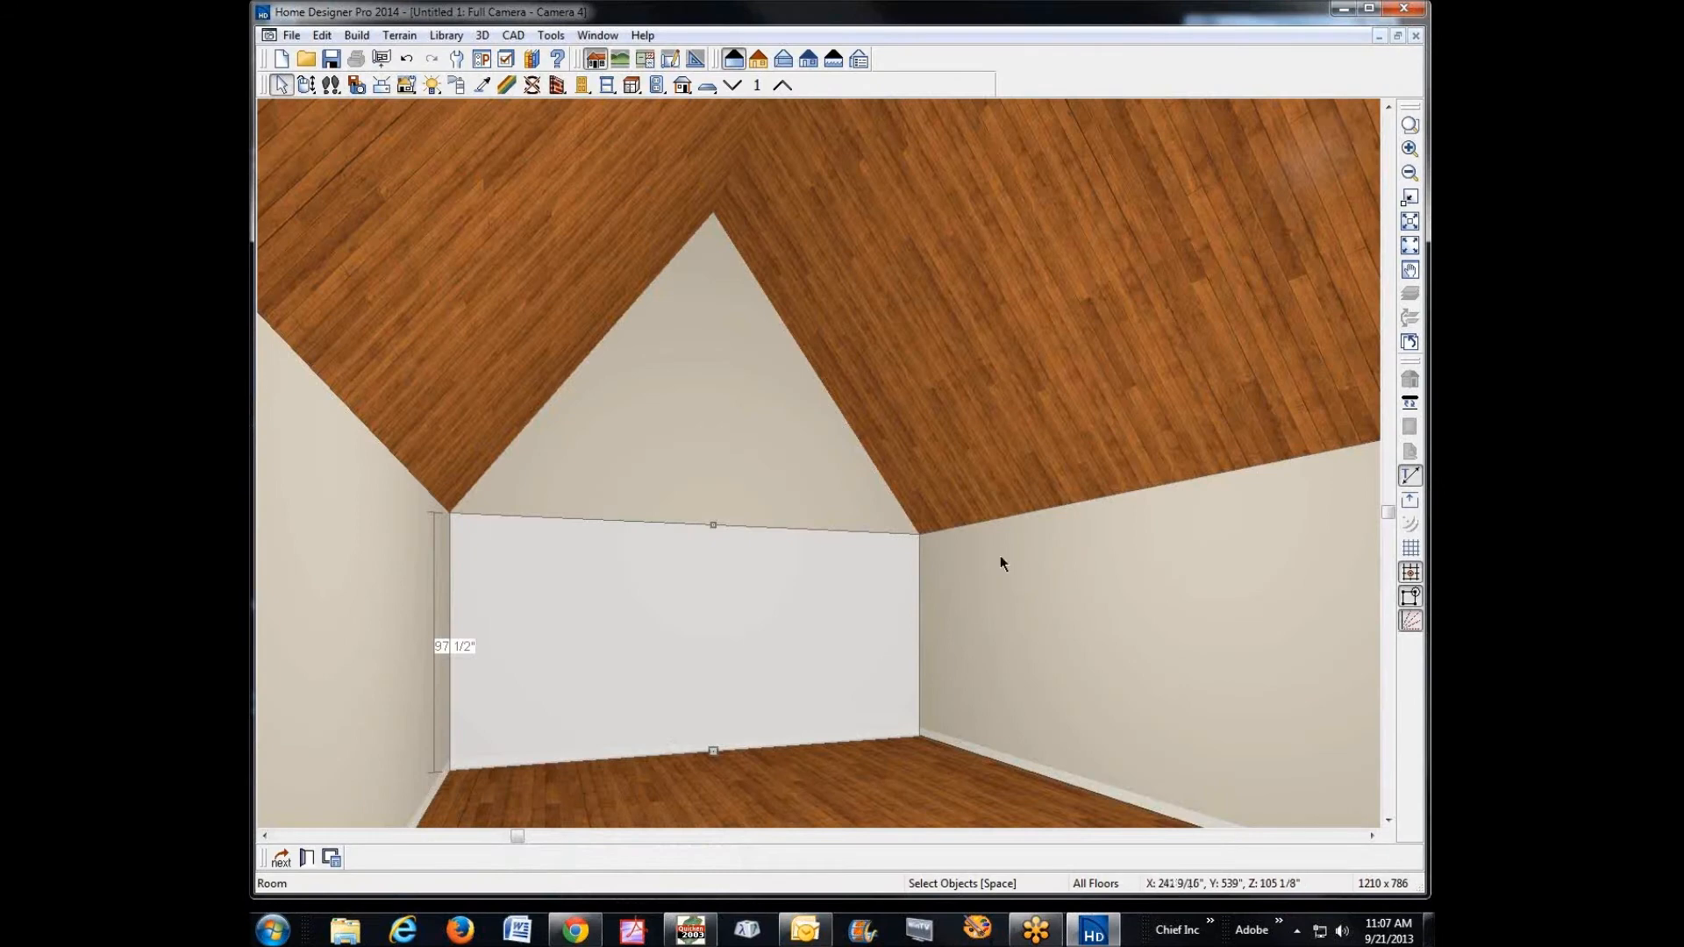
pyautogui.press('Escape')
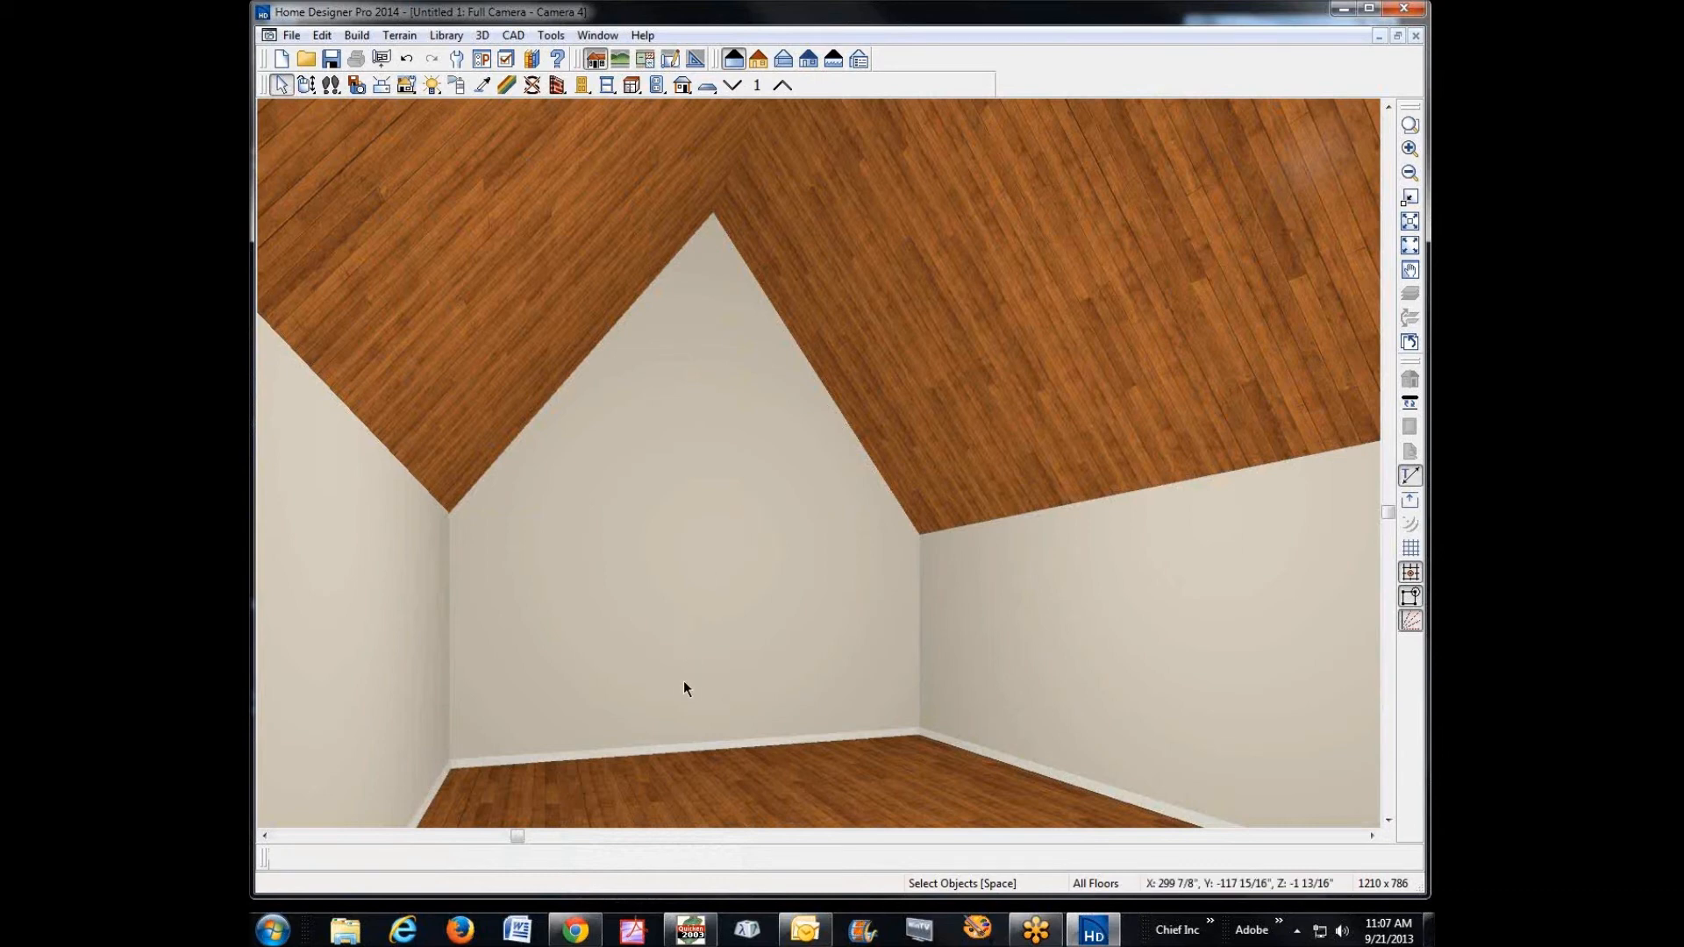
# - Examine the forum poster's enlarged photo of the wood-planked ceiling with its cross-ties, then return to Home Designer Pro
pyautogui.click(575, 930)
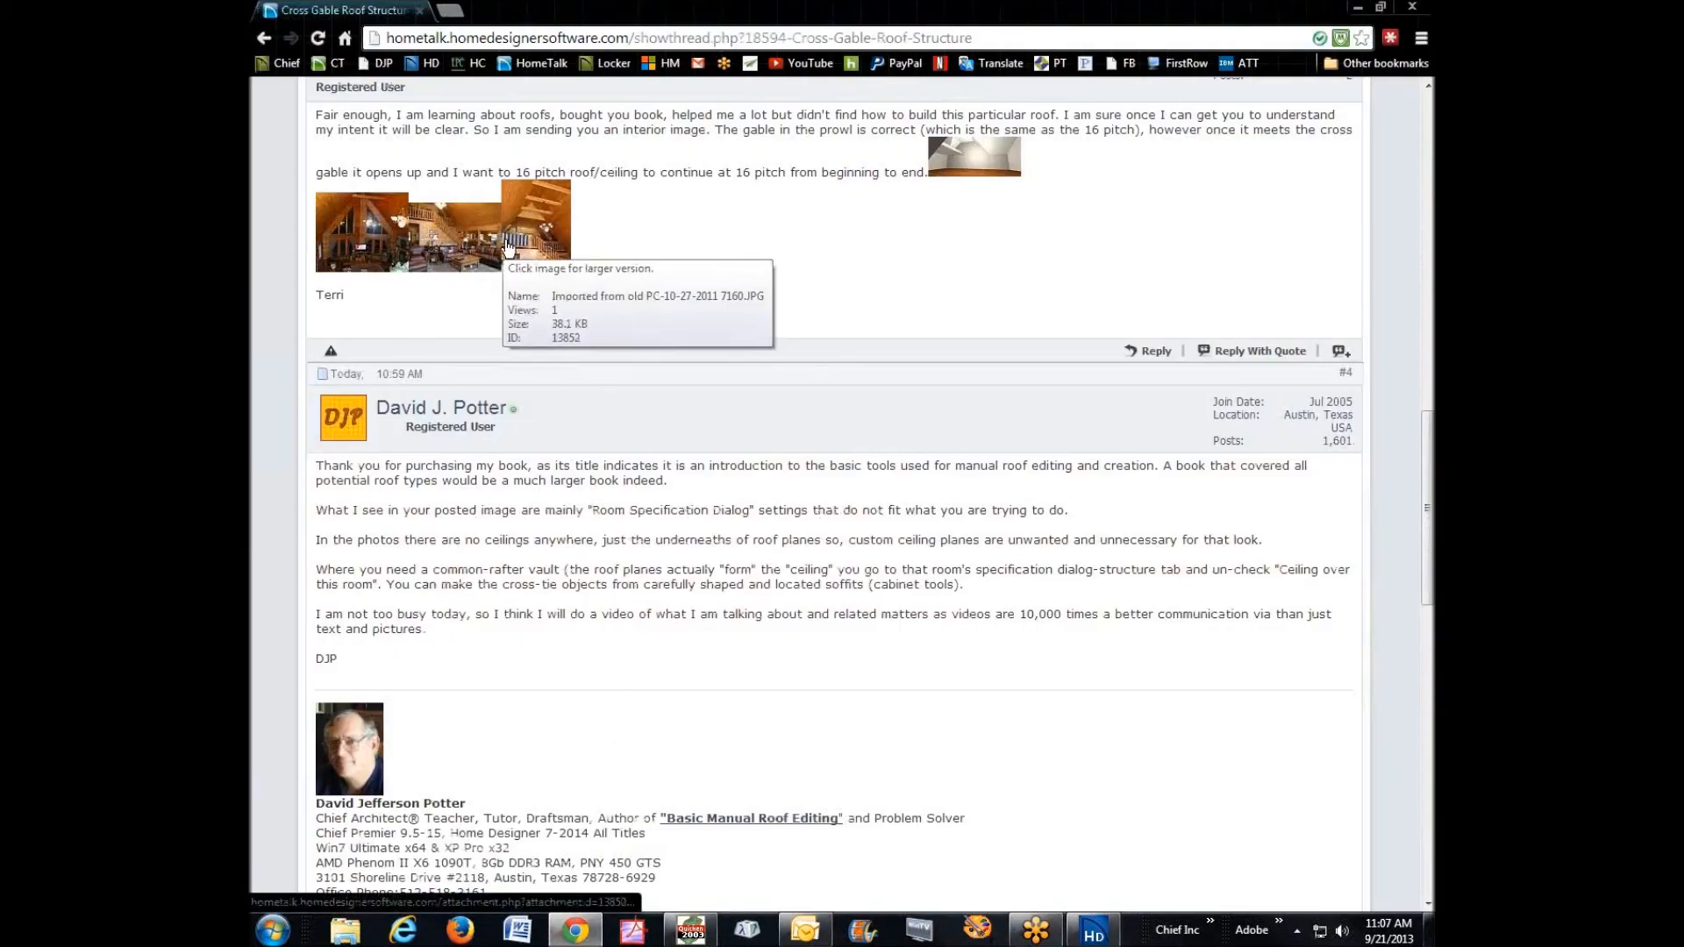
pyautogui.click(537, 237)
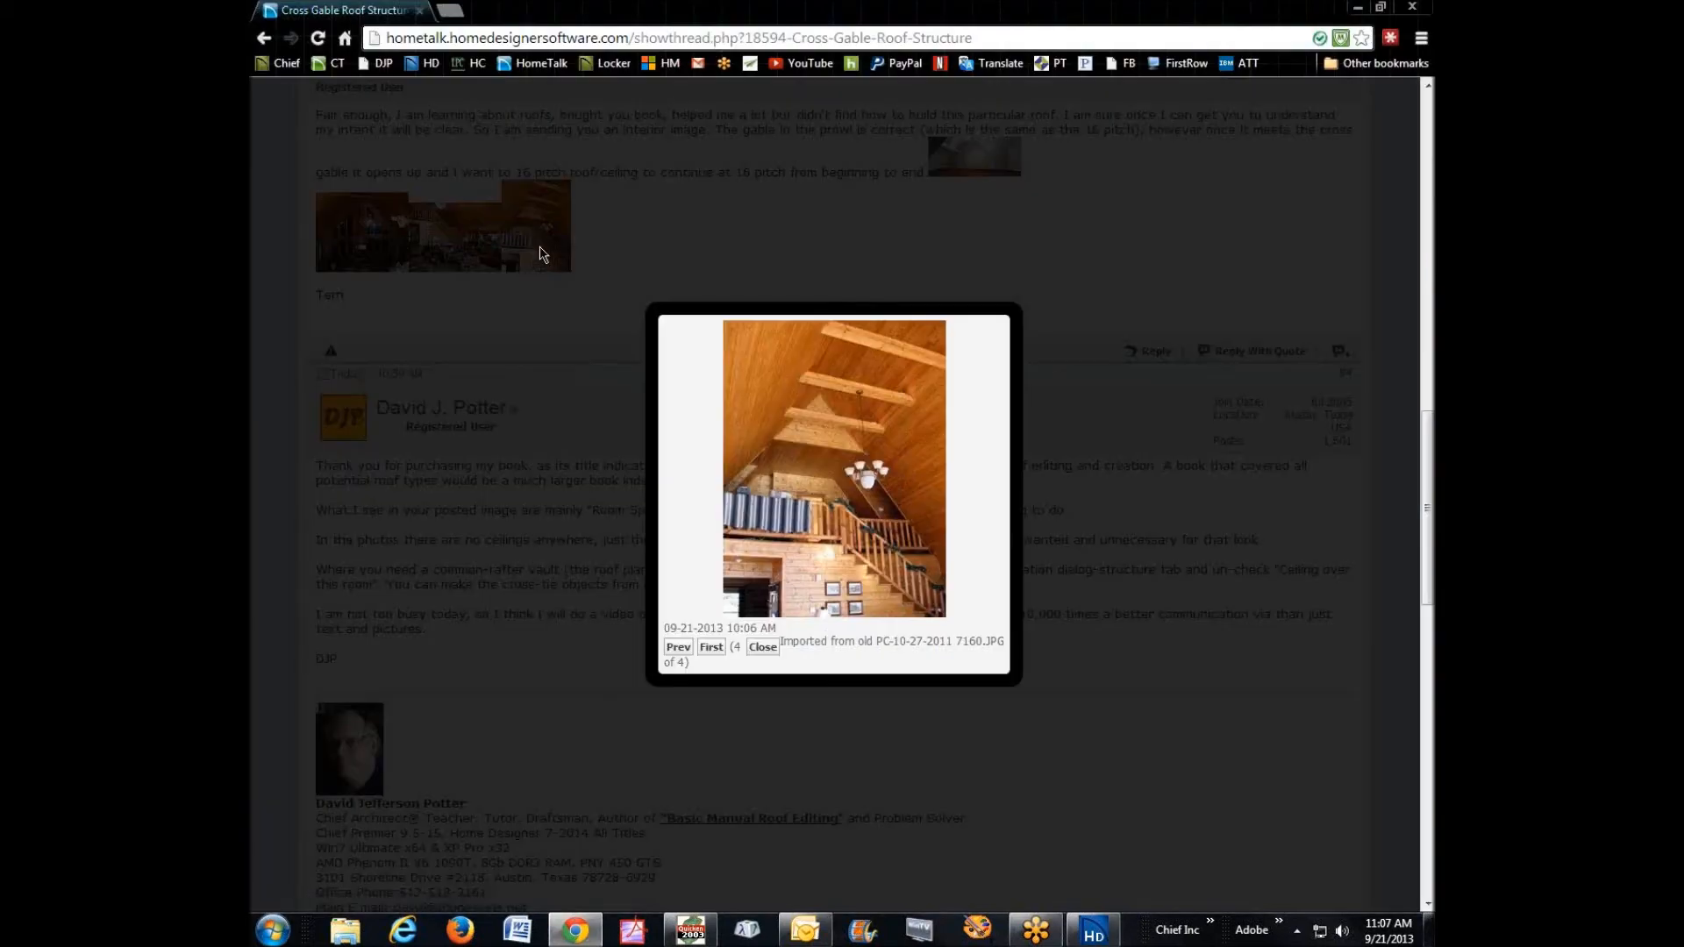
pyautogui.click(763, 648)
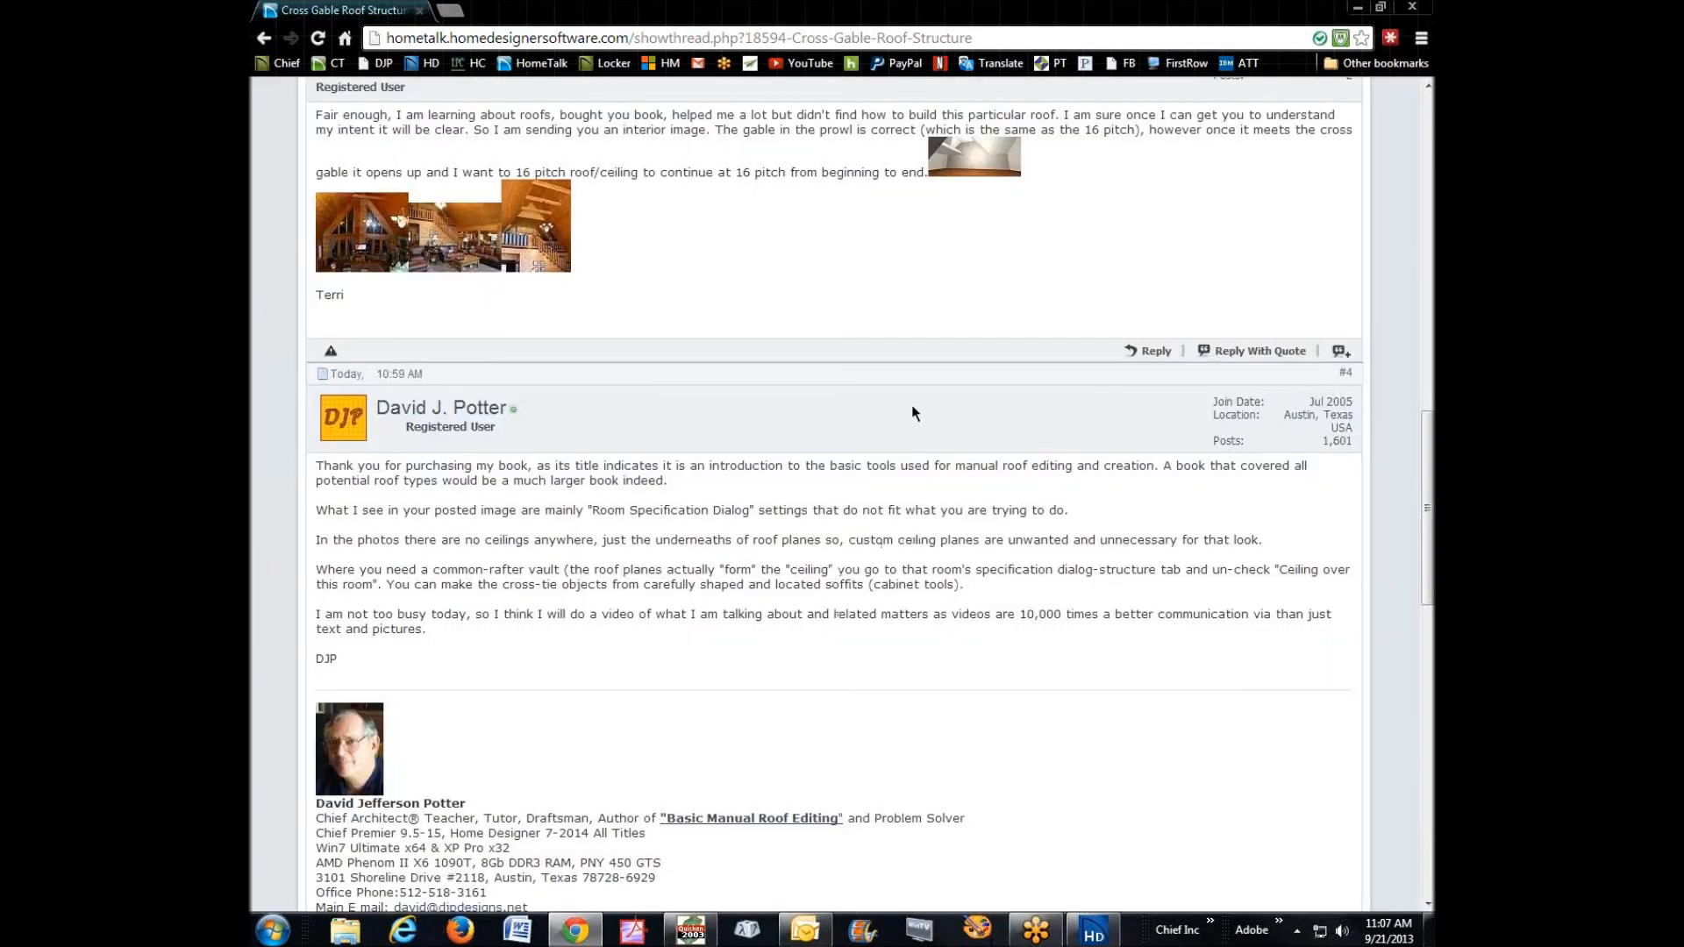
pyautogui.click(1357, 8)
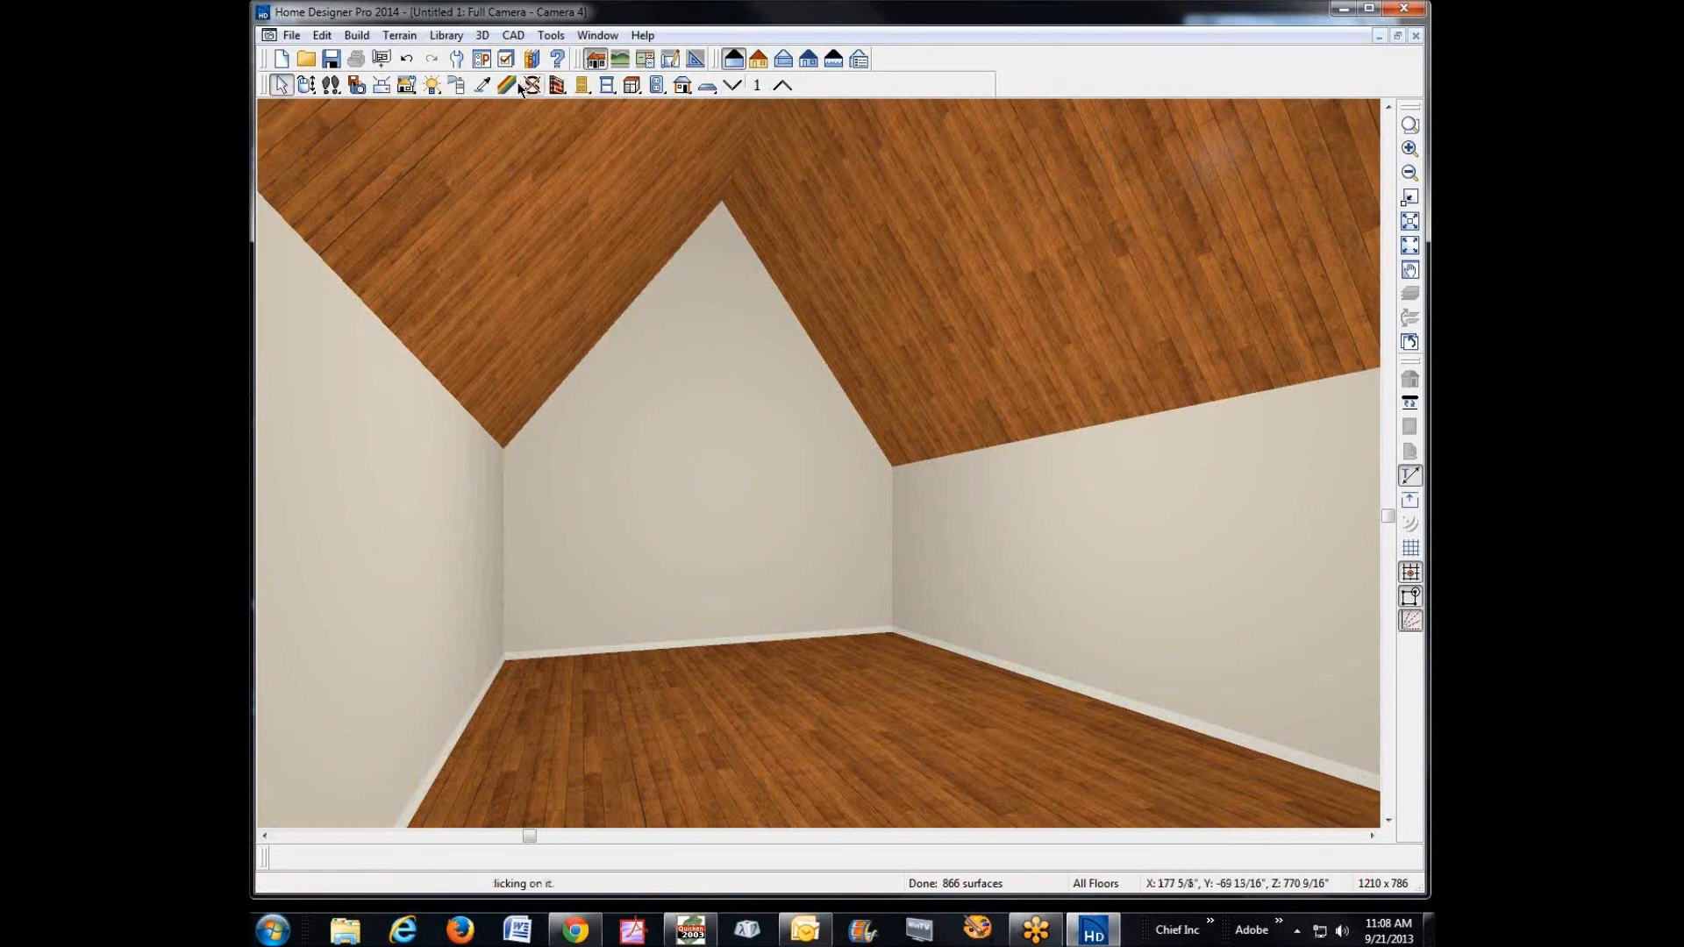
# - Pick up the ceiling's Medium - FP Plank material and apply it to all the room's drywall walls with the Material Painter
pyautogui.click(484, 85)
pyautogui.click(561, 290)
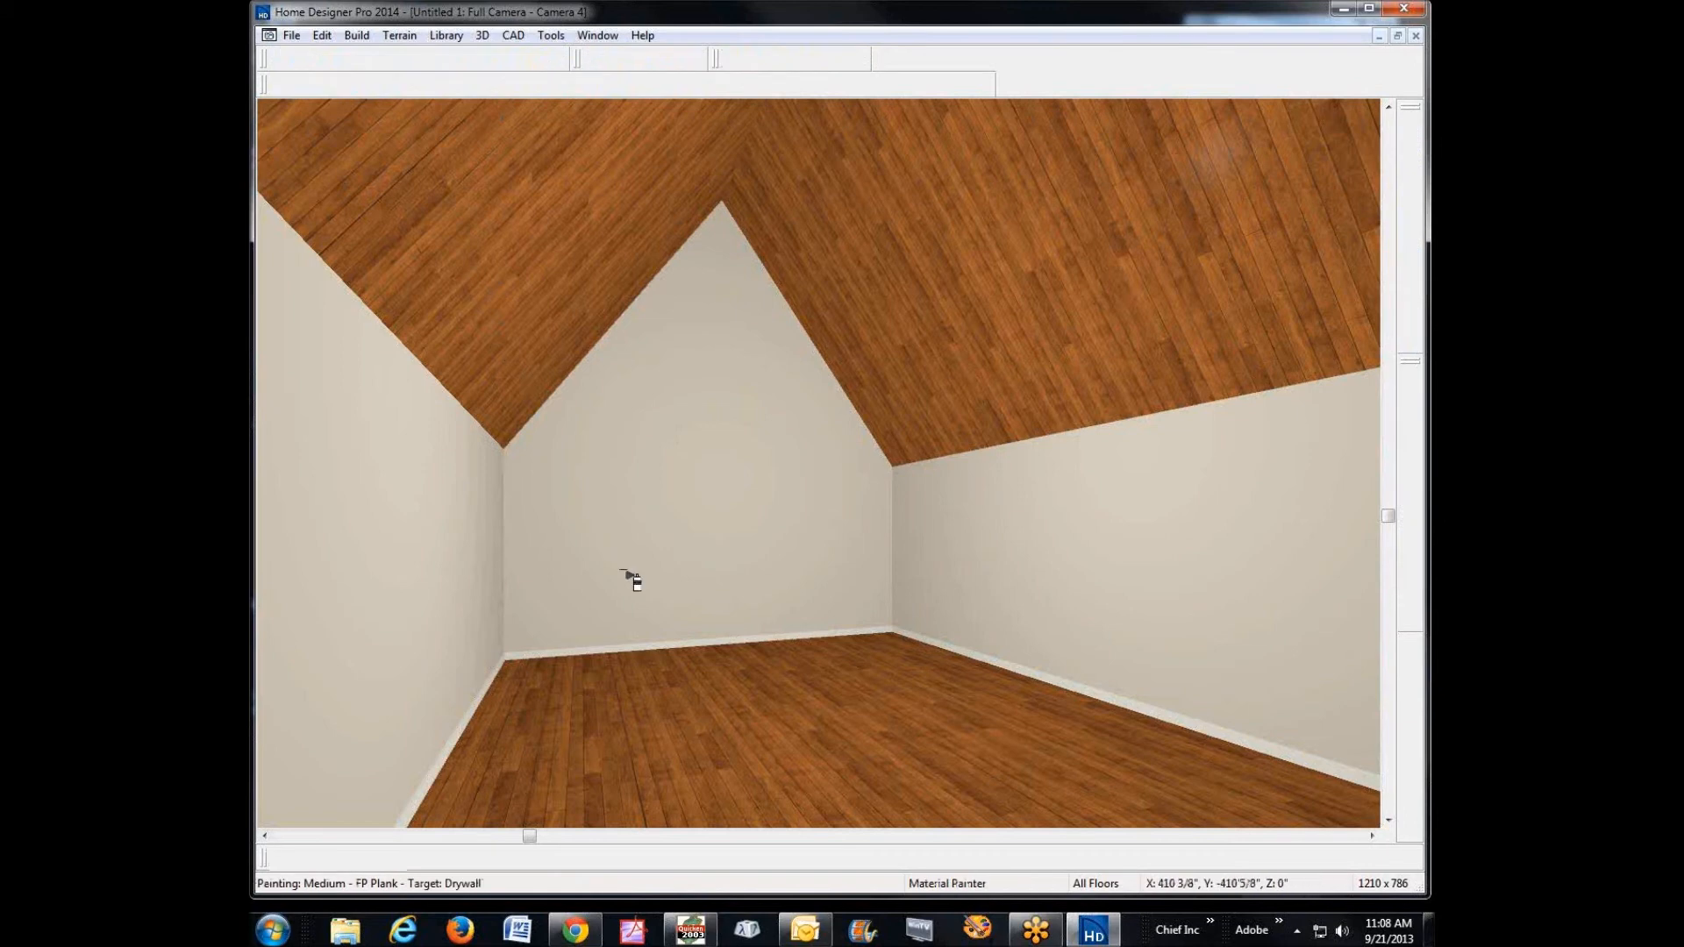
pyautogui.click(637, 569)
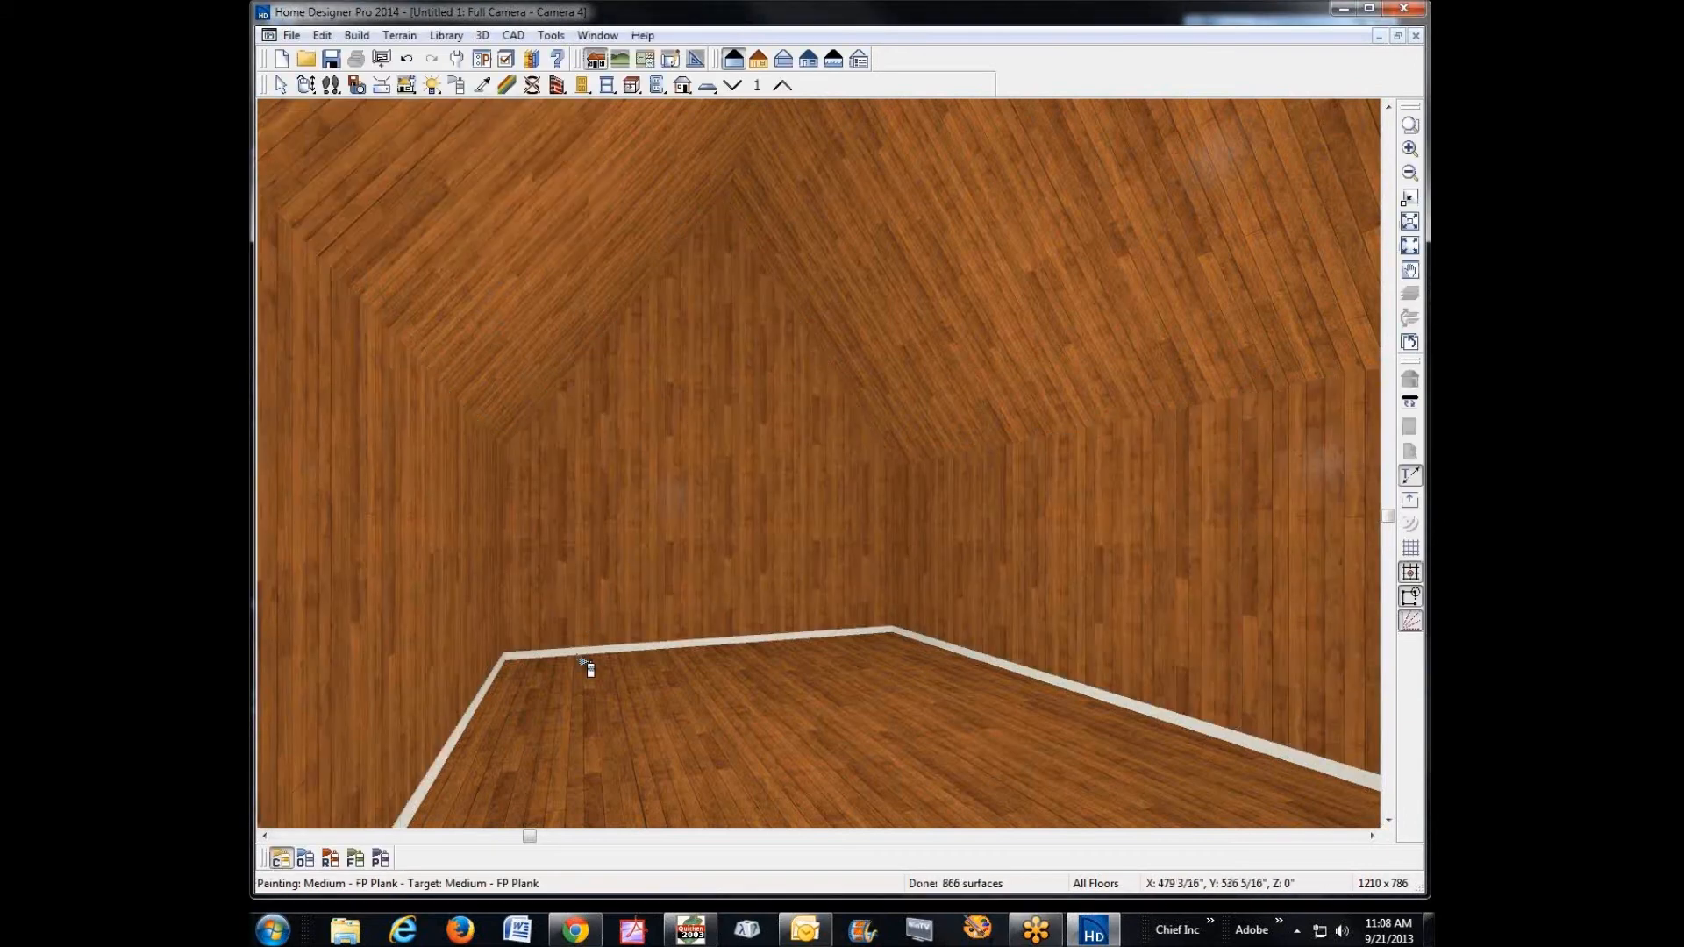
pyautogui.press('space')
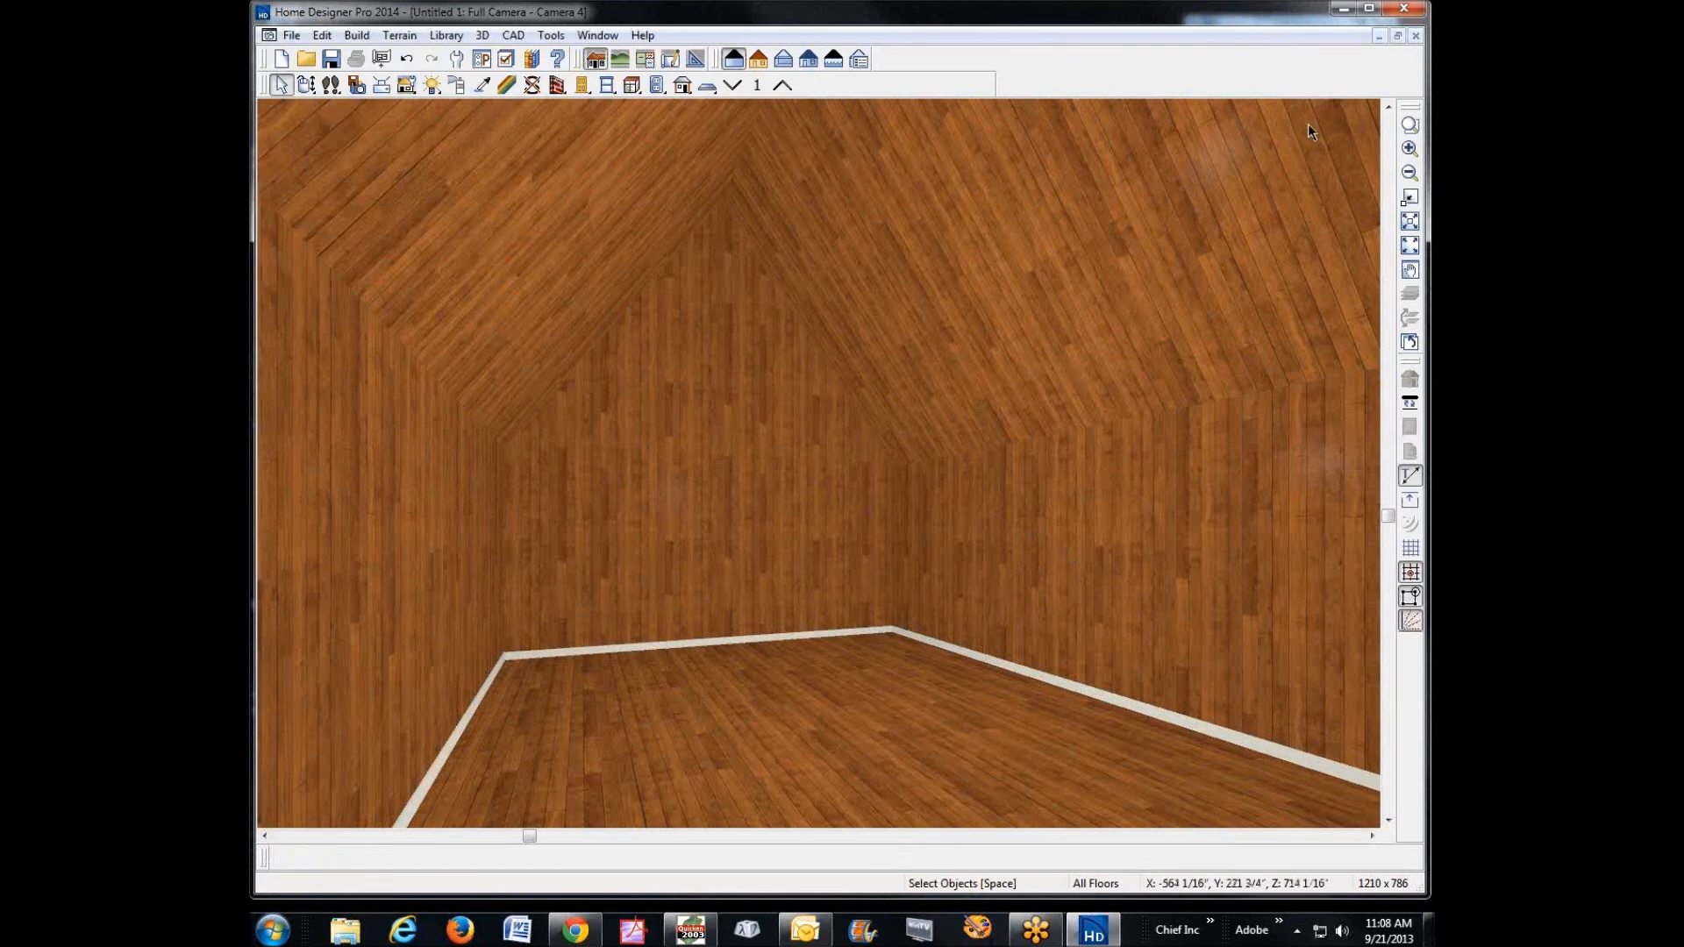
# - Return to the floor plan and place a soffit on the ridge line in the upper part of the room
pyautogui.click(1415, 36)
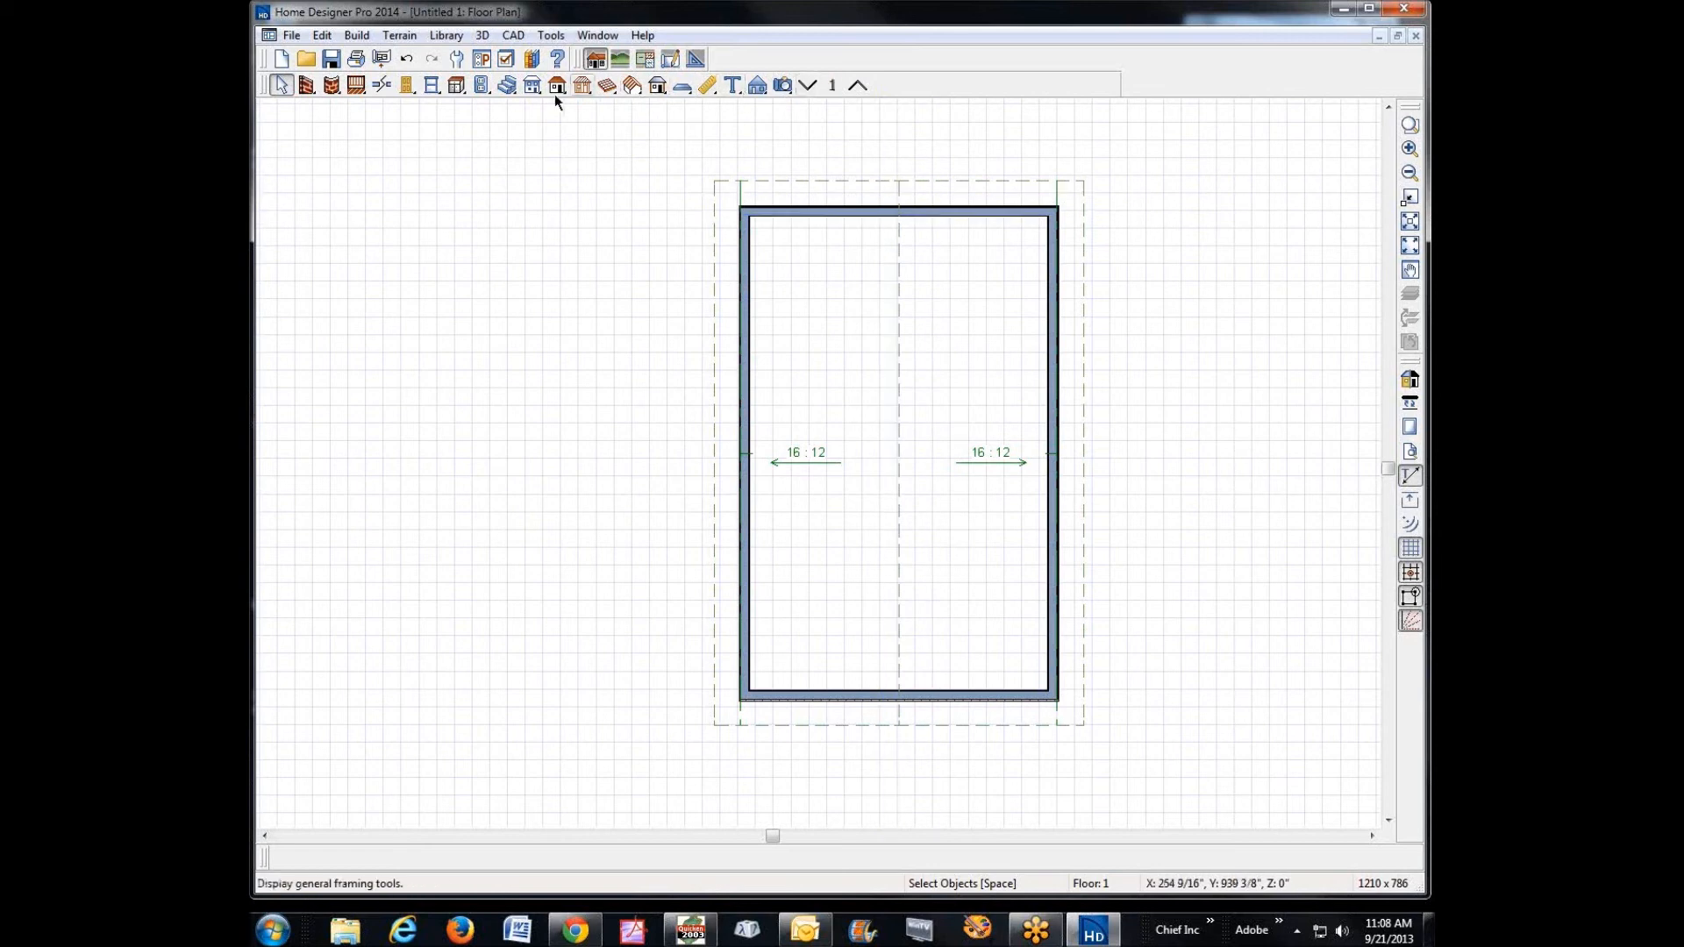
pyautogui.click(457, 85)
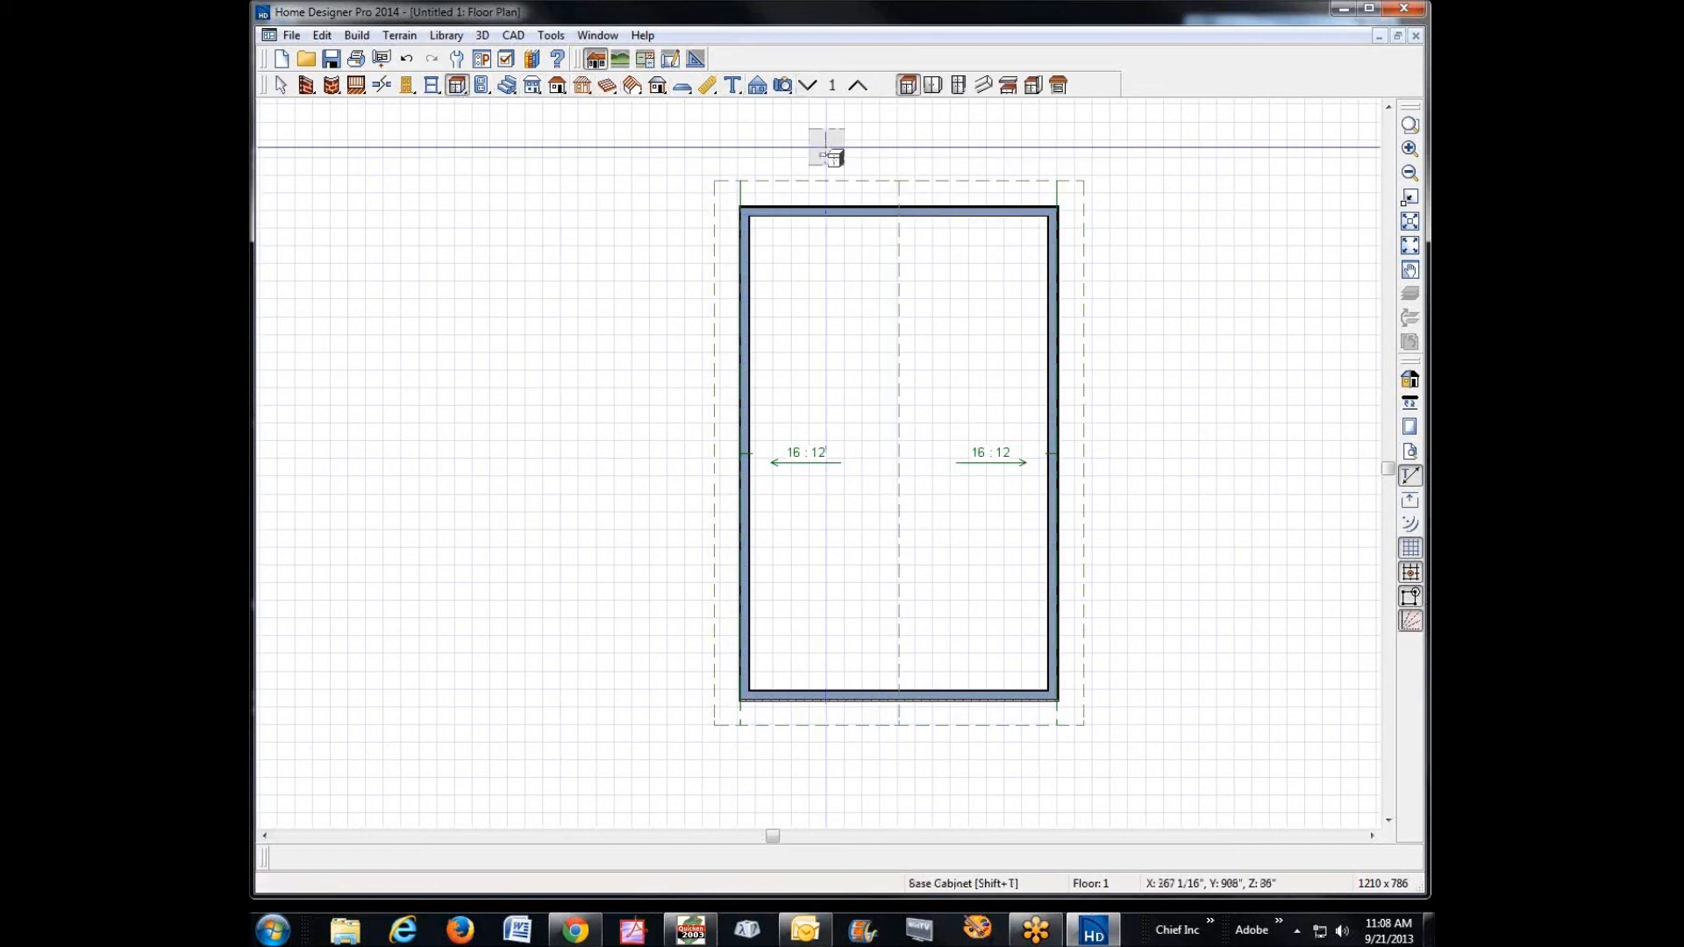
pyautogui.click(985, 85)
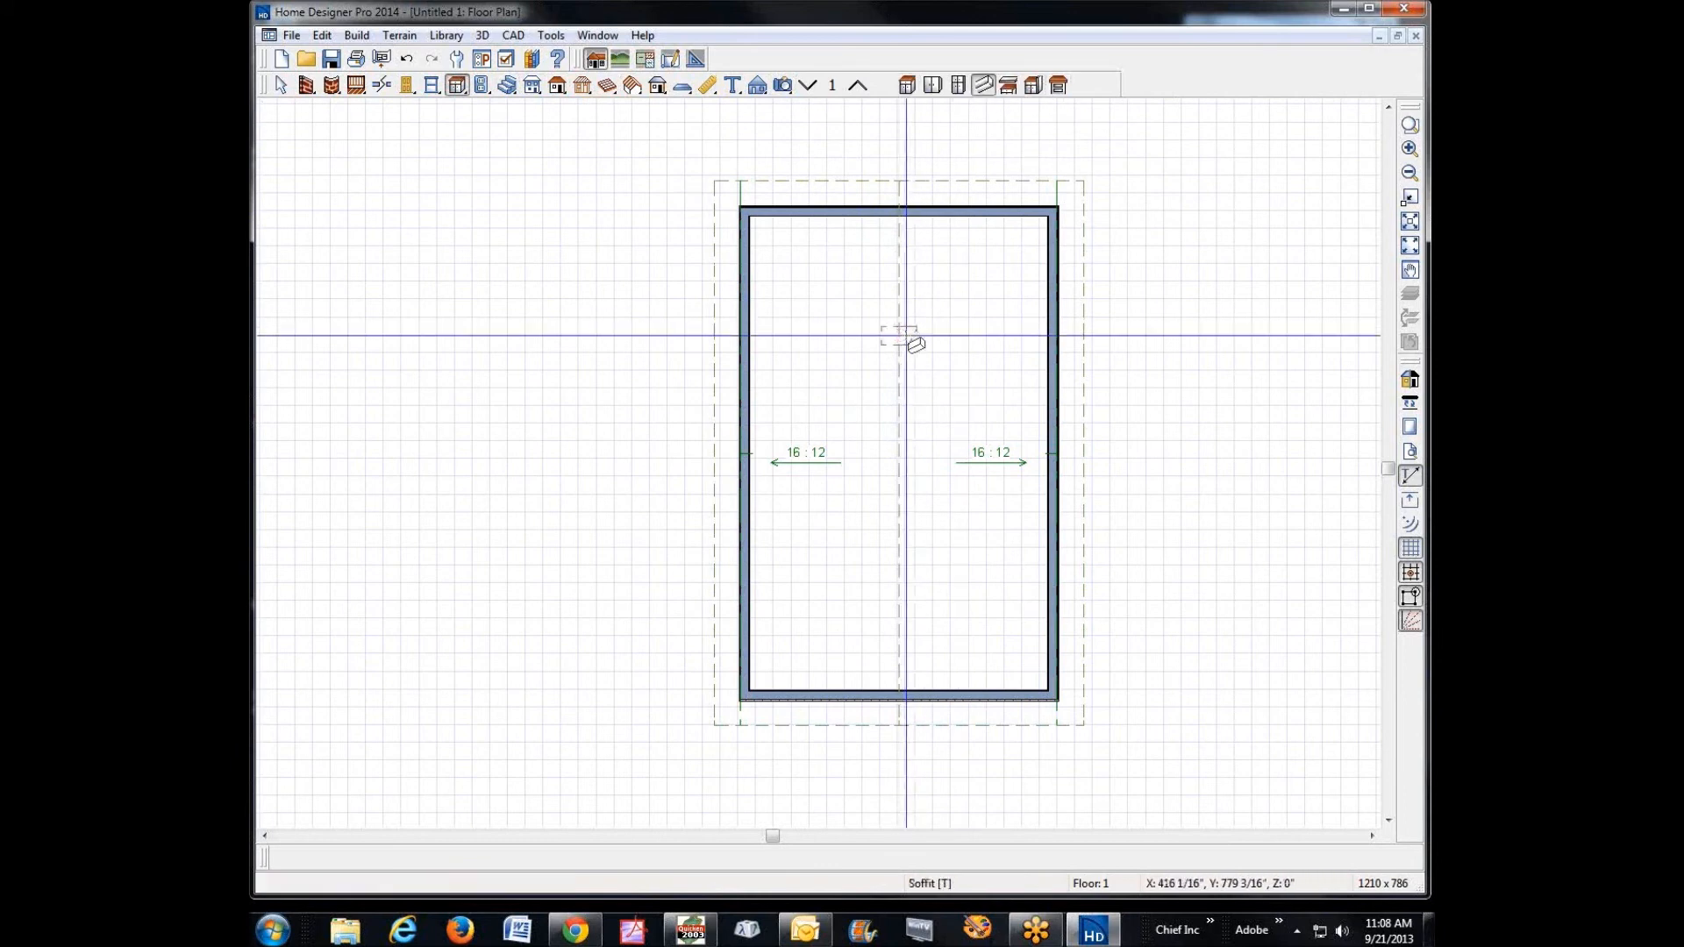
pyautogui.press('space')
# - Create a cross-section view toward the gable wall and raise the soffit to about 183 inches above the floor
pyautogui.click(779, 87)
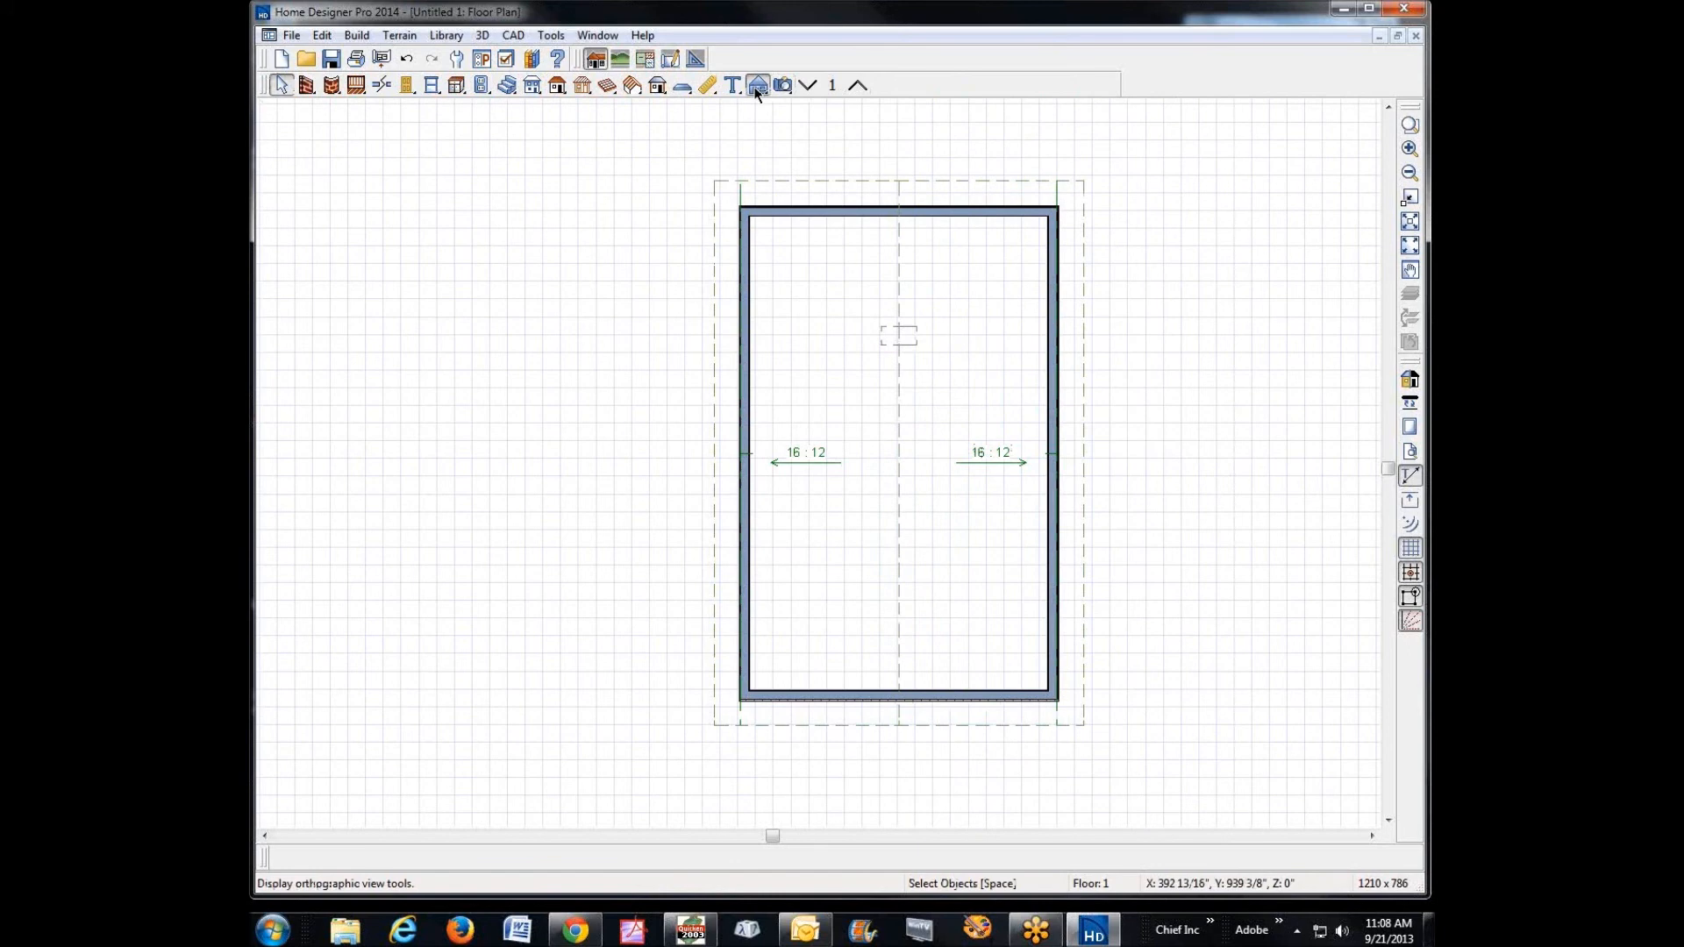
pyautogui.moveTo(928, 407); pyautogui.dragTo(930, 184)
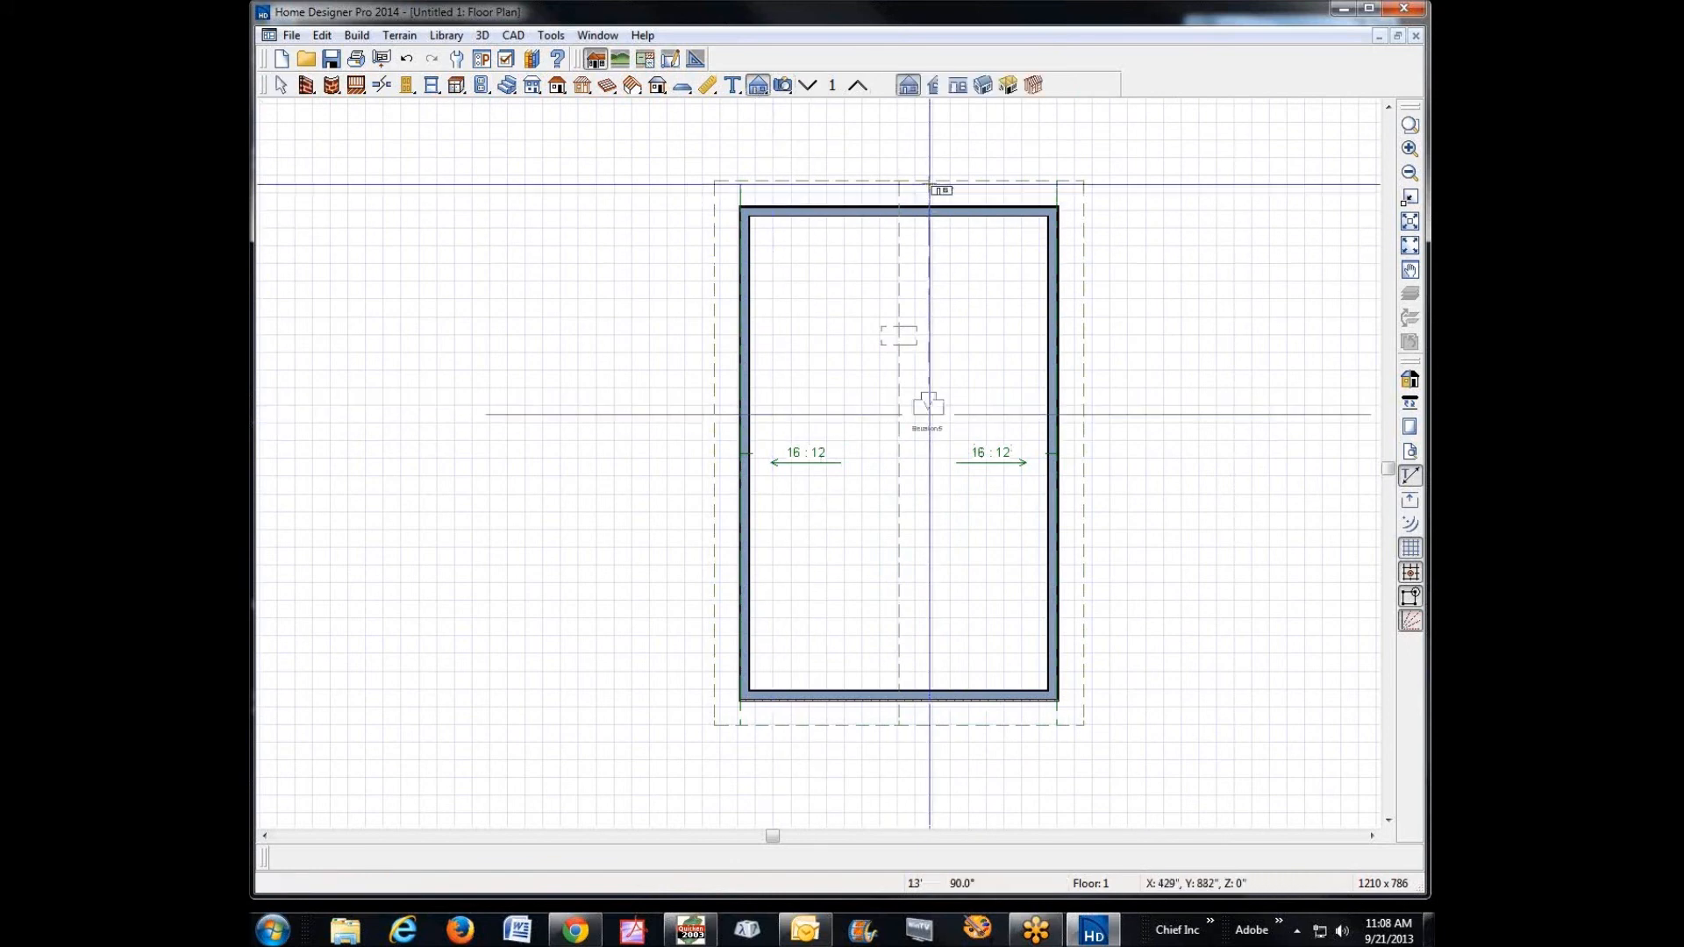
pyautogui.click(818, 468)
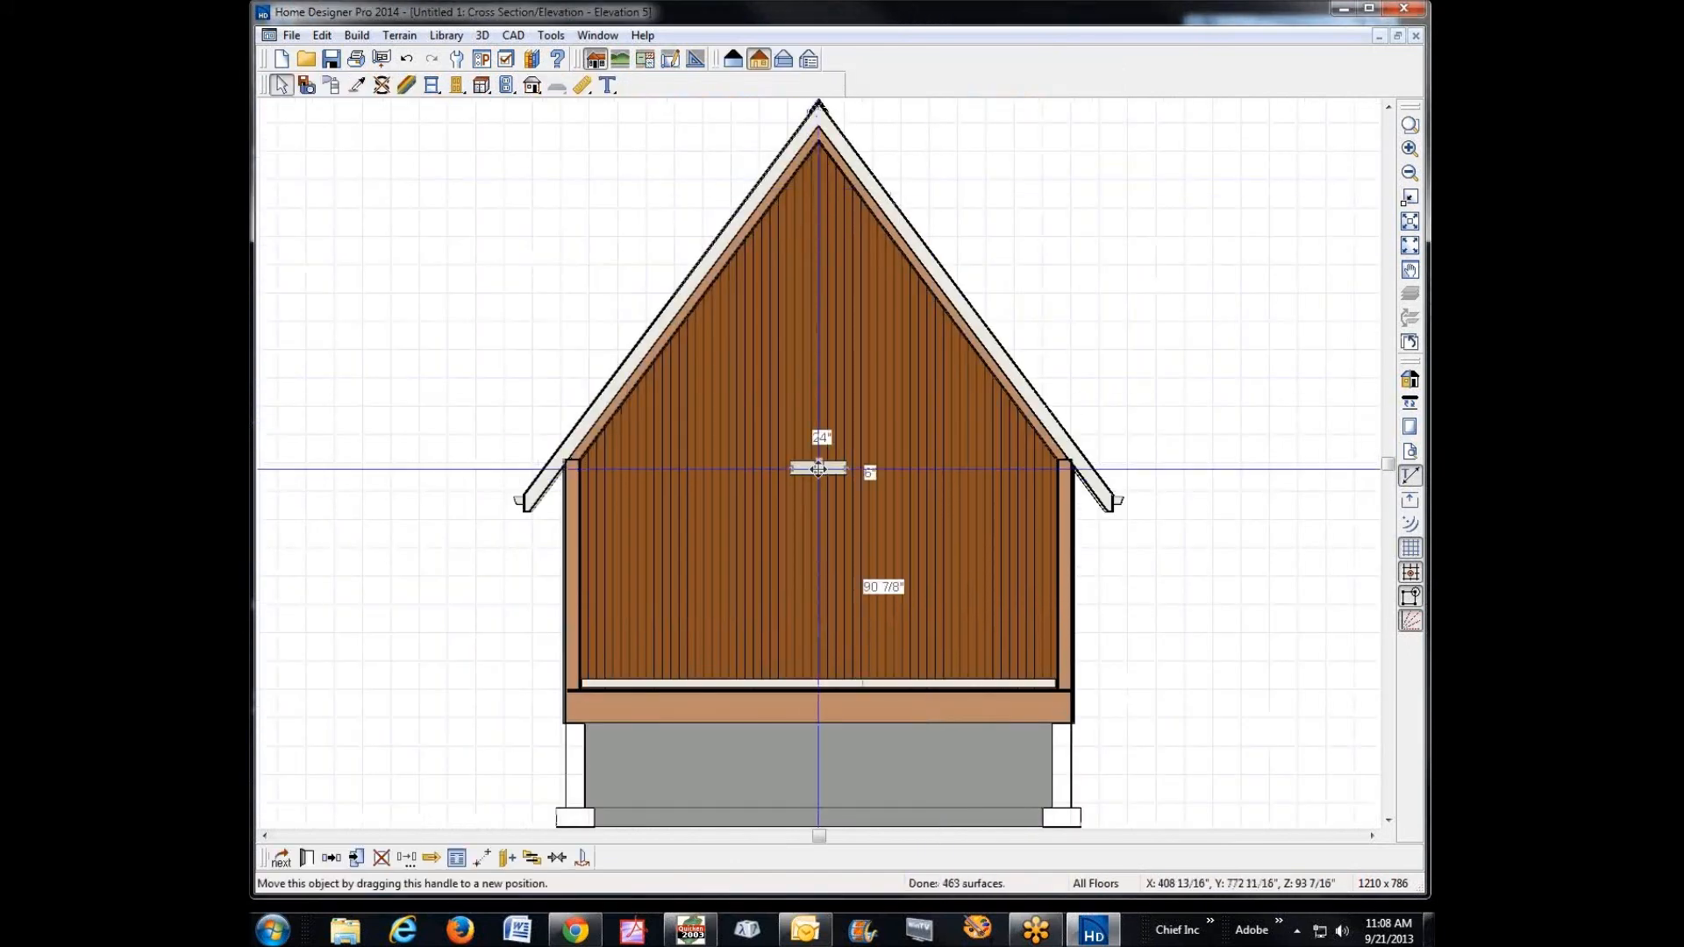
pyautogui.moveTo(818, 468); pyautogui.dragTo(735, 251)
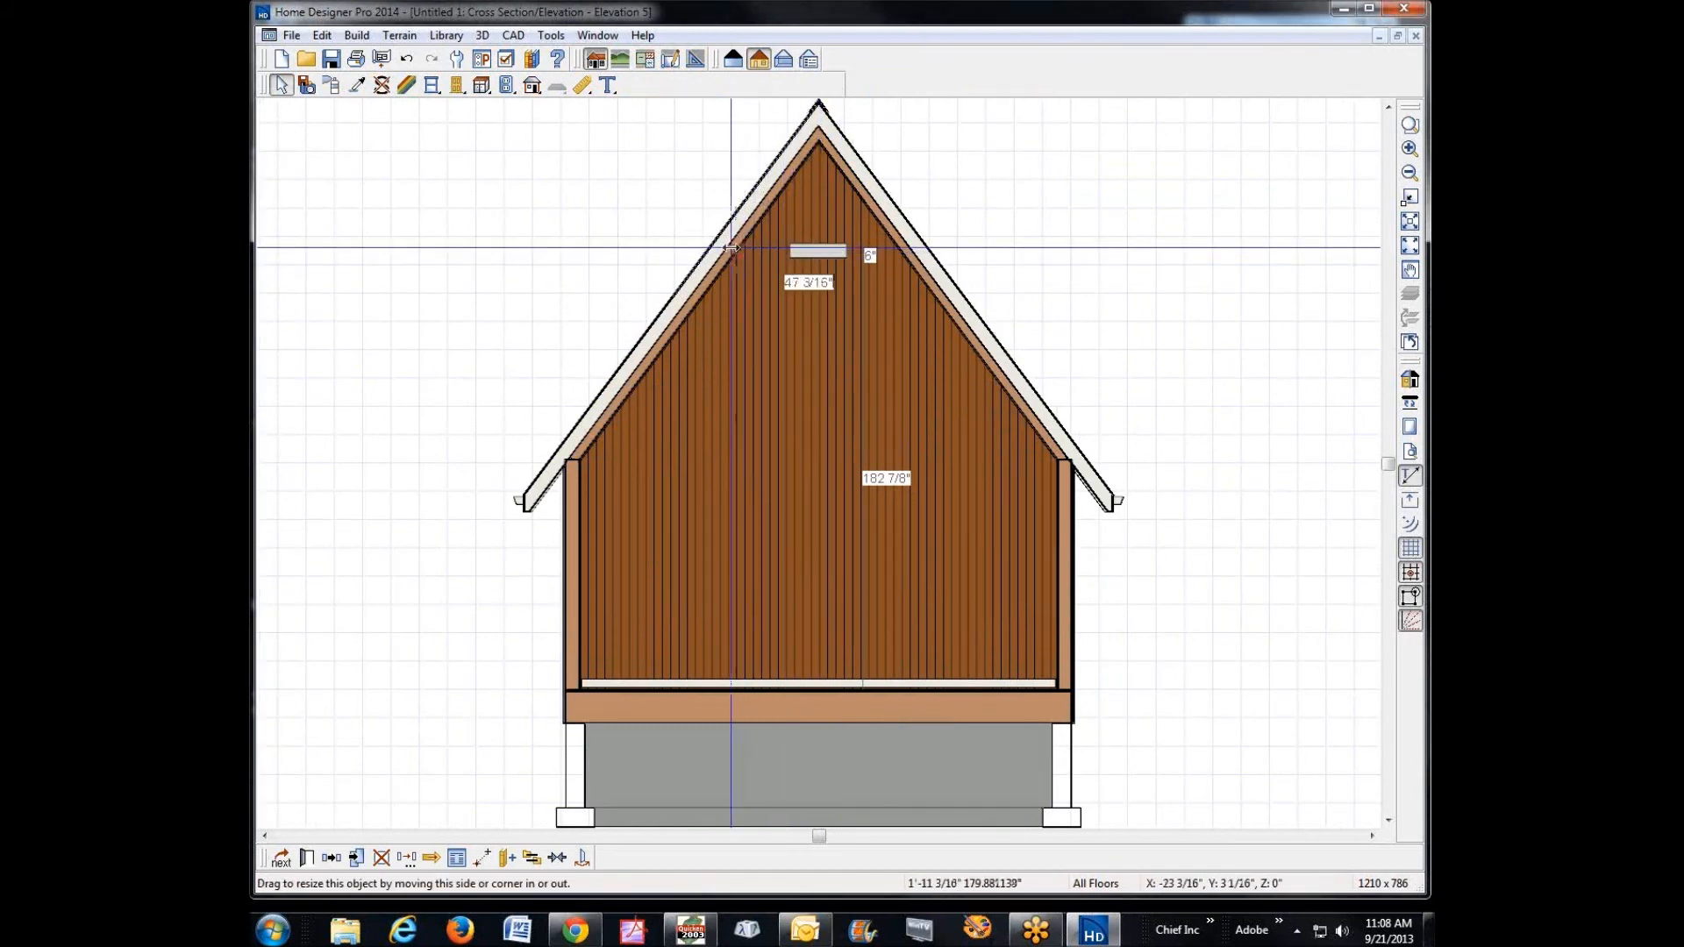
# - Stretch both ends of the soffit horizontally so they run into the sloping roof planes
pyautogui.moveTo(863, 255); pyautogui.dragTo(932, 253)
pyautogui.click(986, 257)
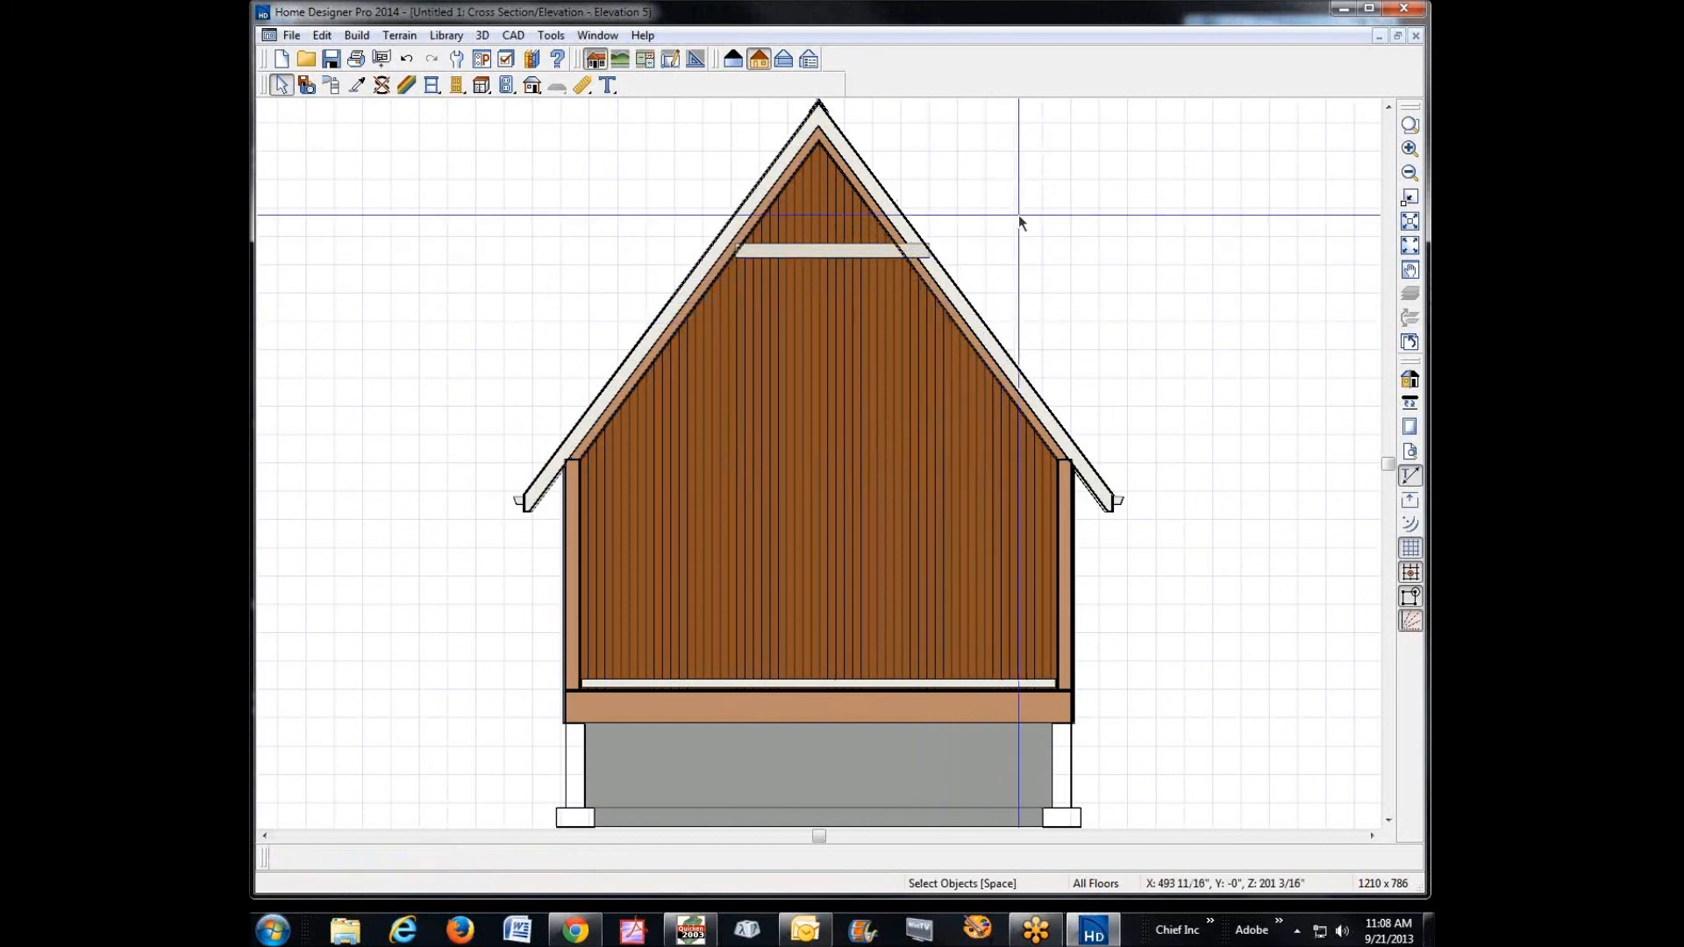
pyautogui.click(933, 251)
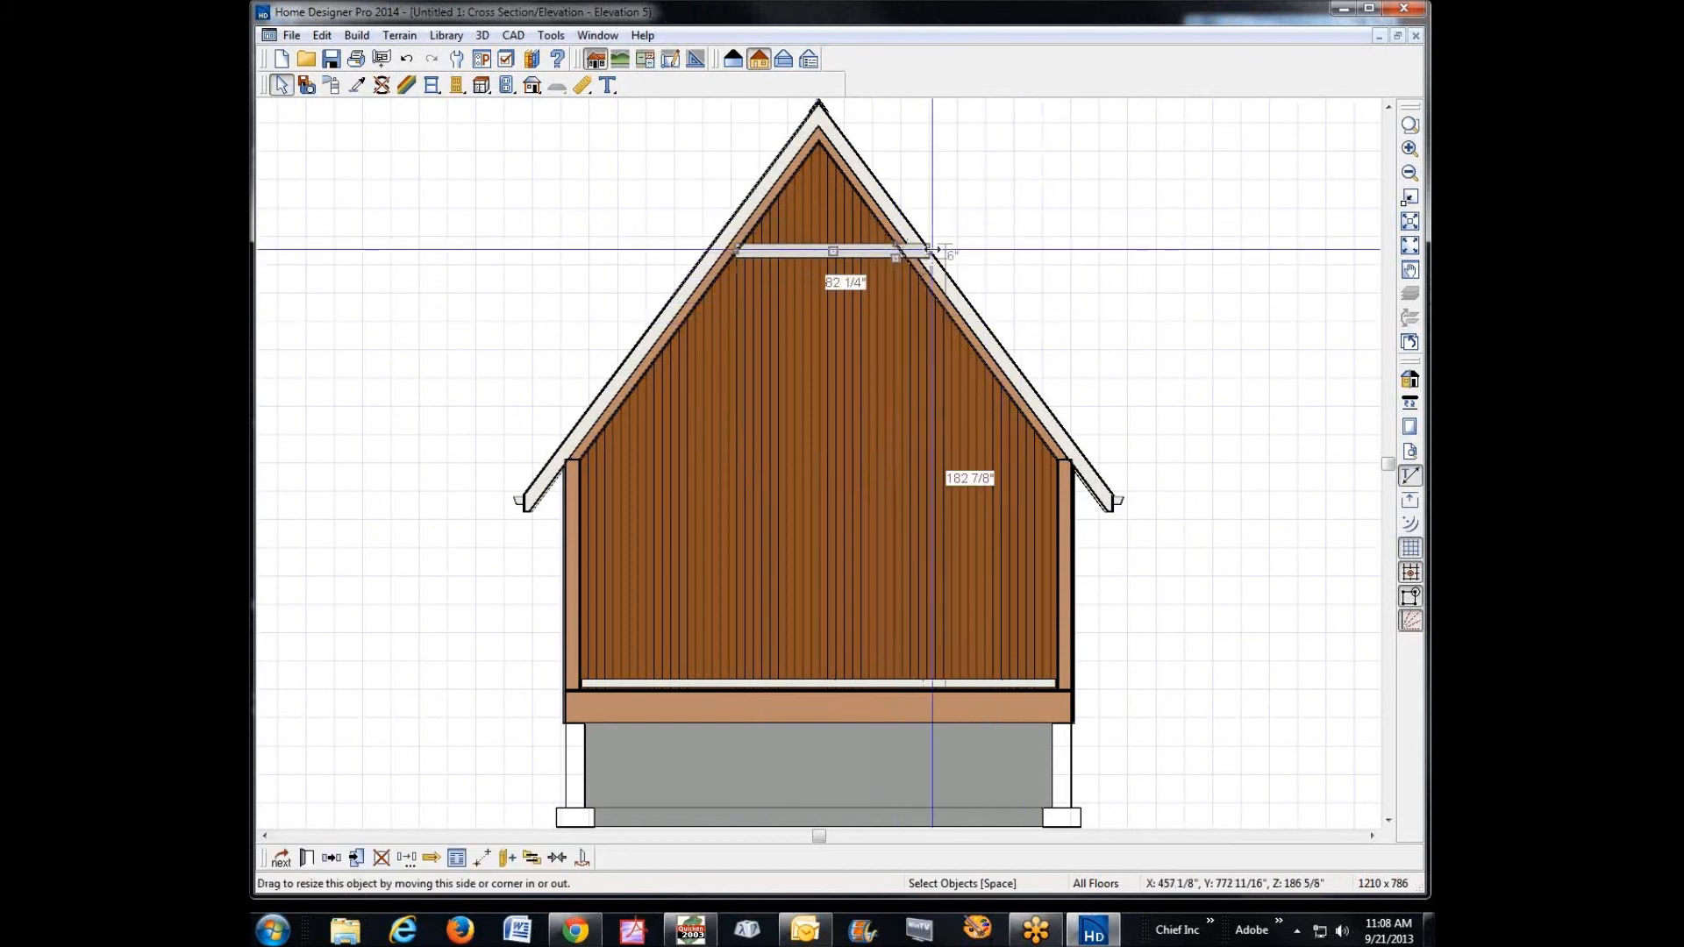
pyautogui.moveTo(932, 251); pyautogui.dragTo(925, 251)
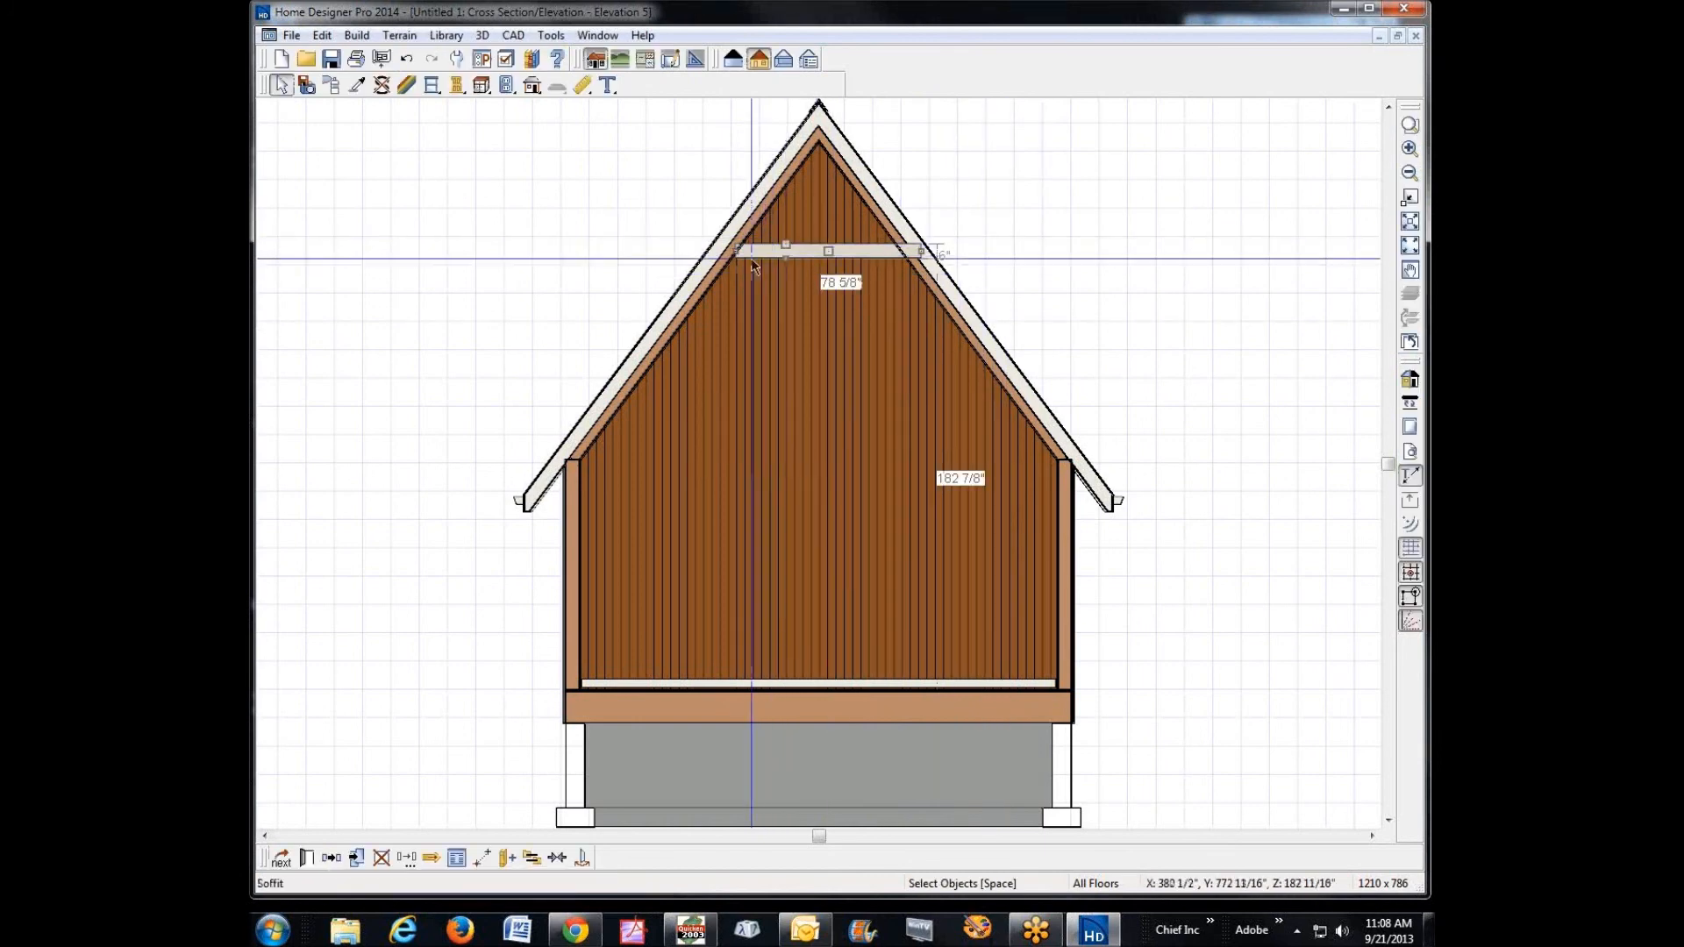
pyautogui.moveTo(743, 254); pyautogui.dragTo(724, 250)
pyautogui.click(1207, 250)
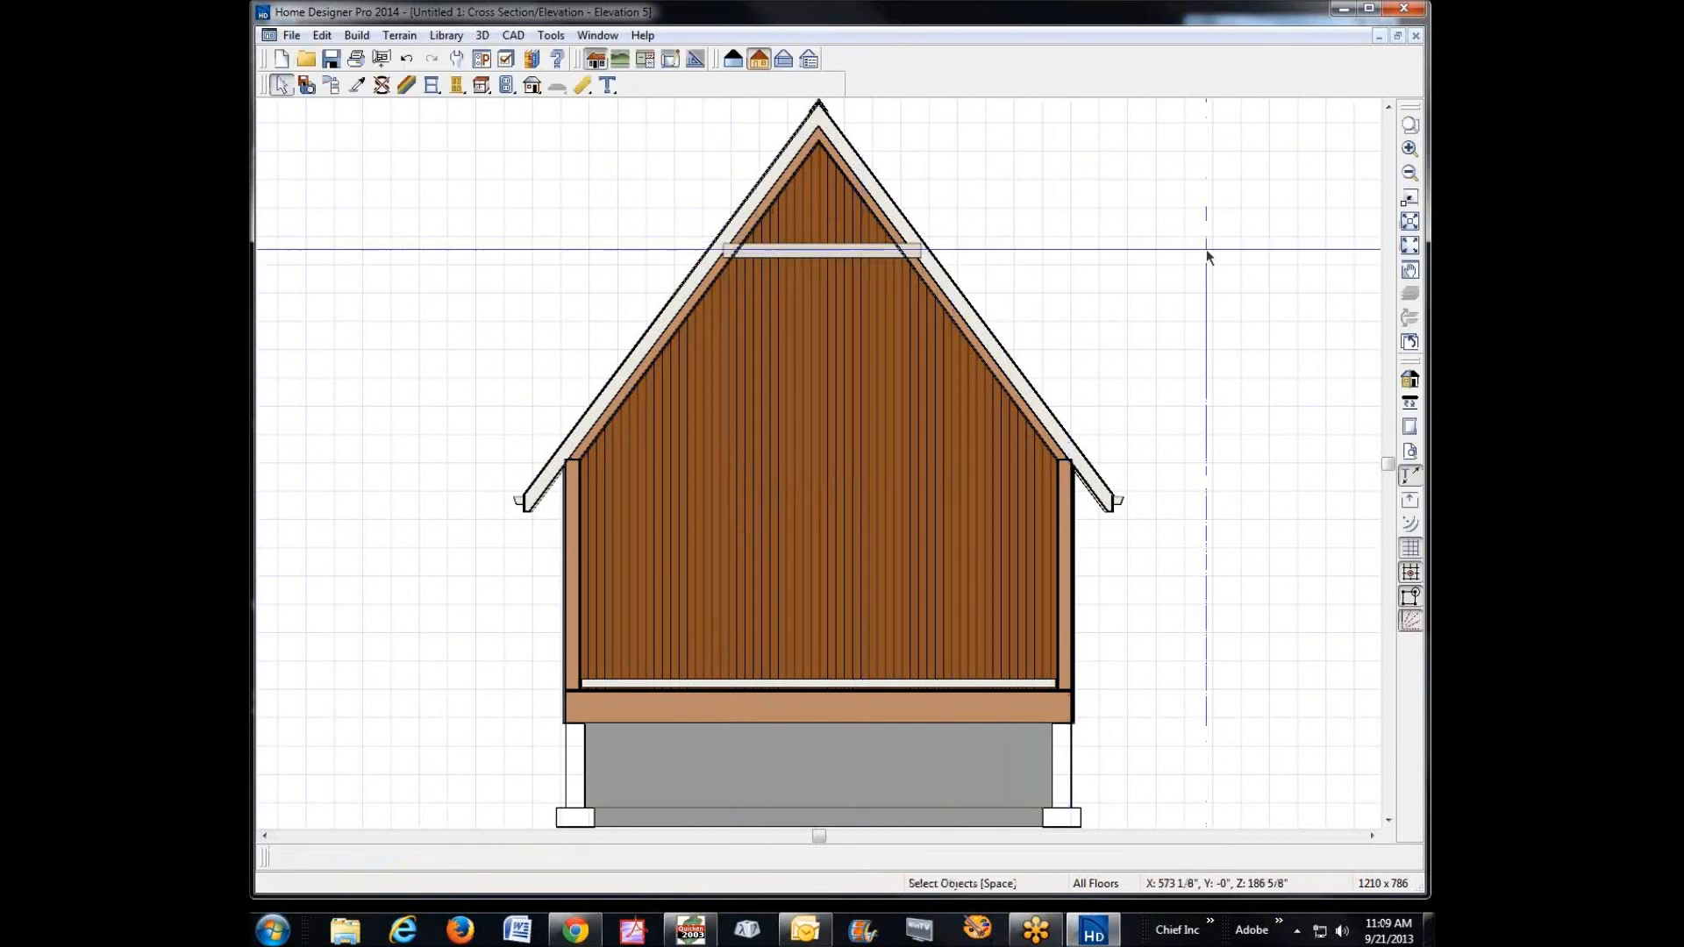
# - Return to the floor plan and move the soffit about 4'-1" along the ridge toward the nearer end wall
pyautogui.click(1416, 36)
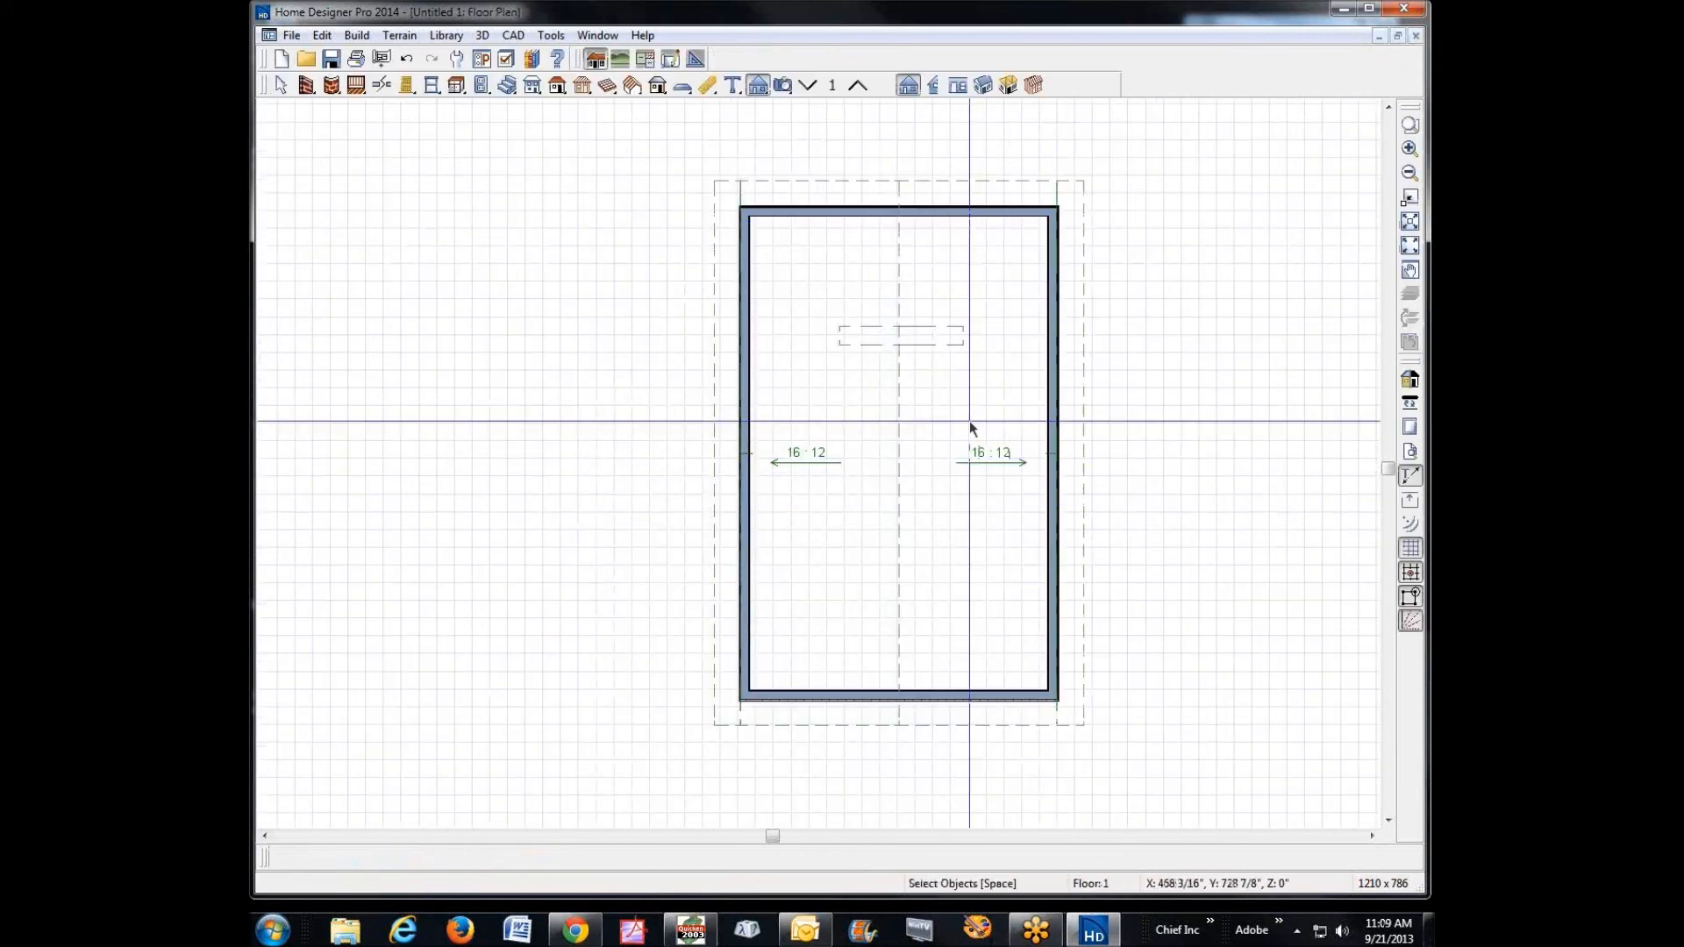
pyautogui.click(914, 332)
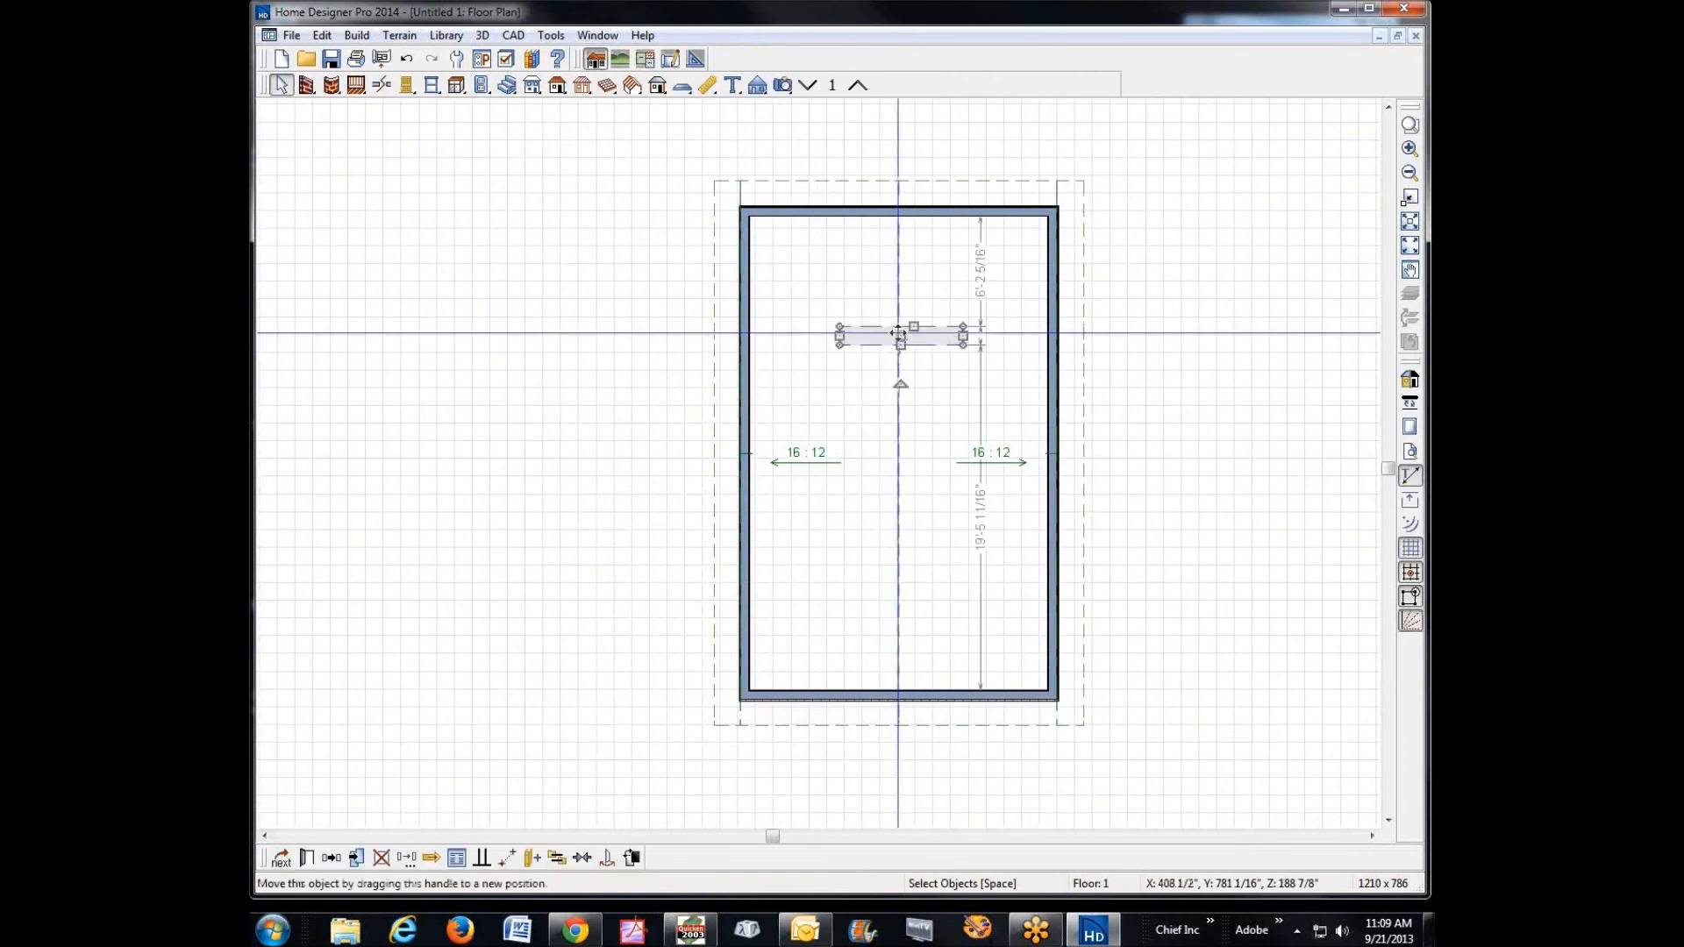
pyautogui.moveTo(903, 336); pyautogui.dragTo(903, 263)
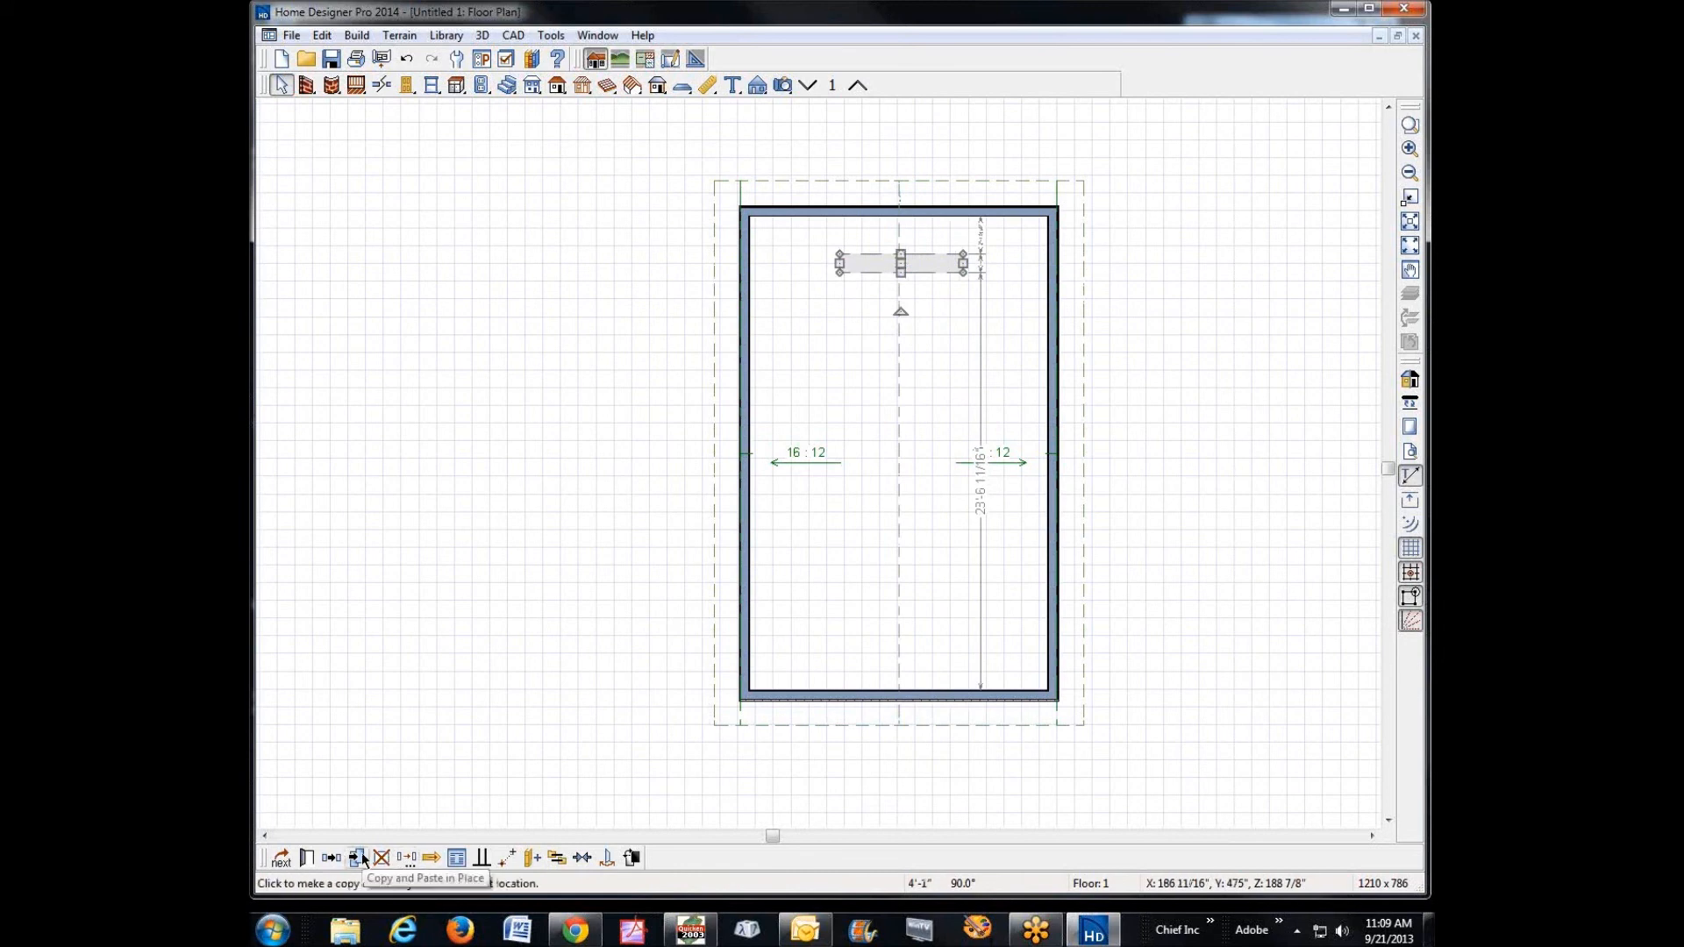
# - Replicate the soffit along the ridge with 6 copies at a Y Delta of -60 inches
pyautogui.click(408, 858)
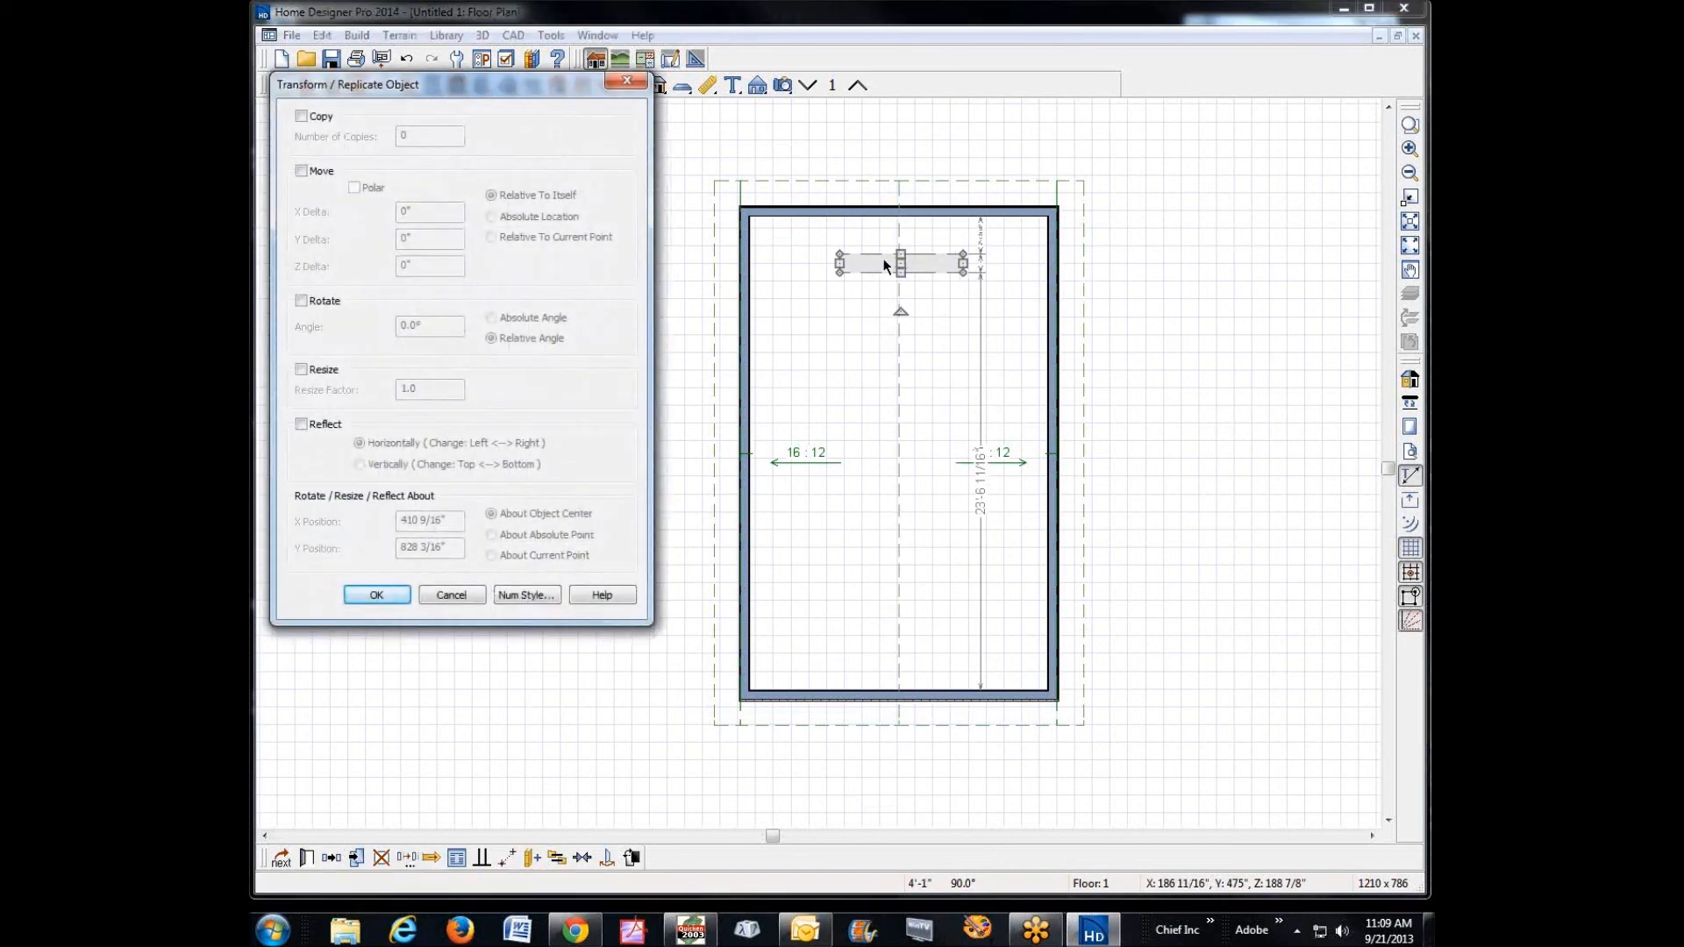
pyautogui.click(316, 120)
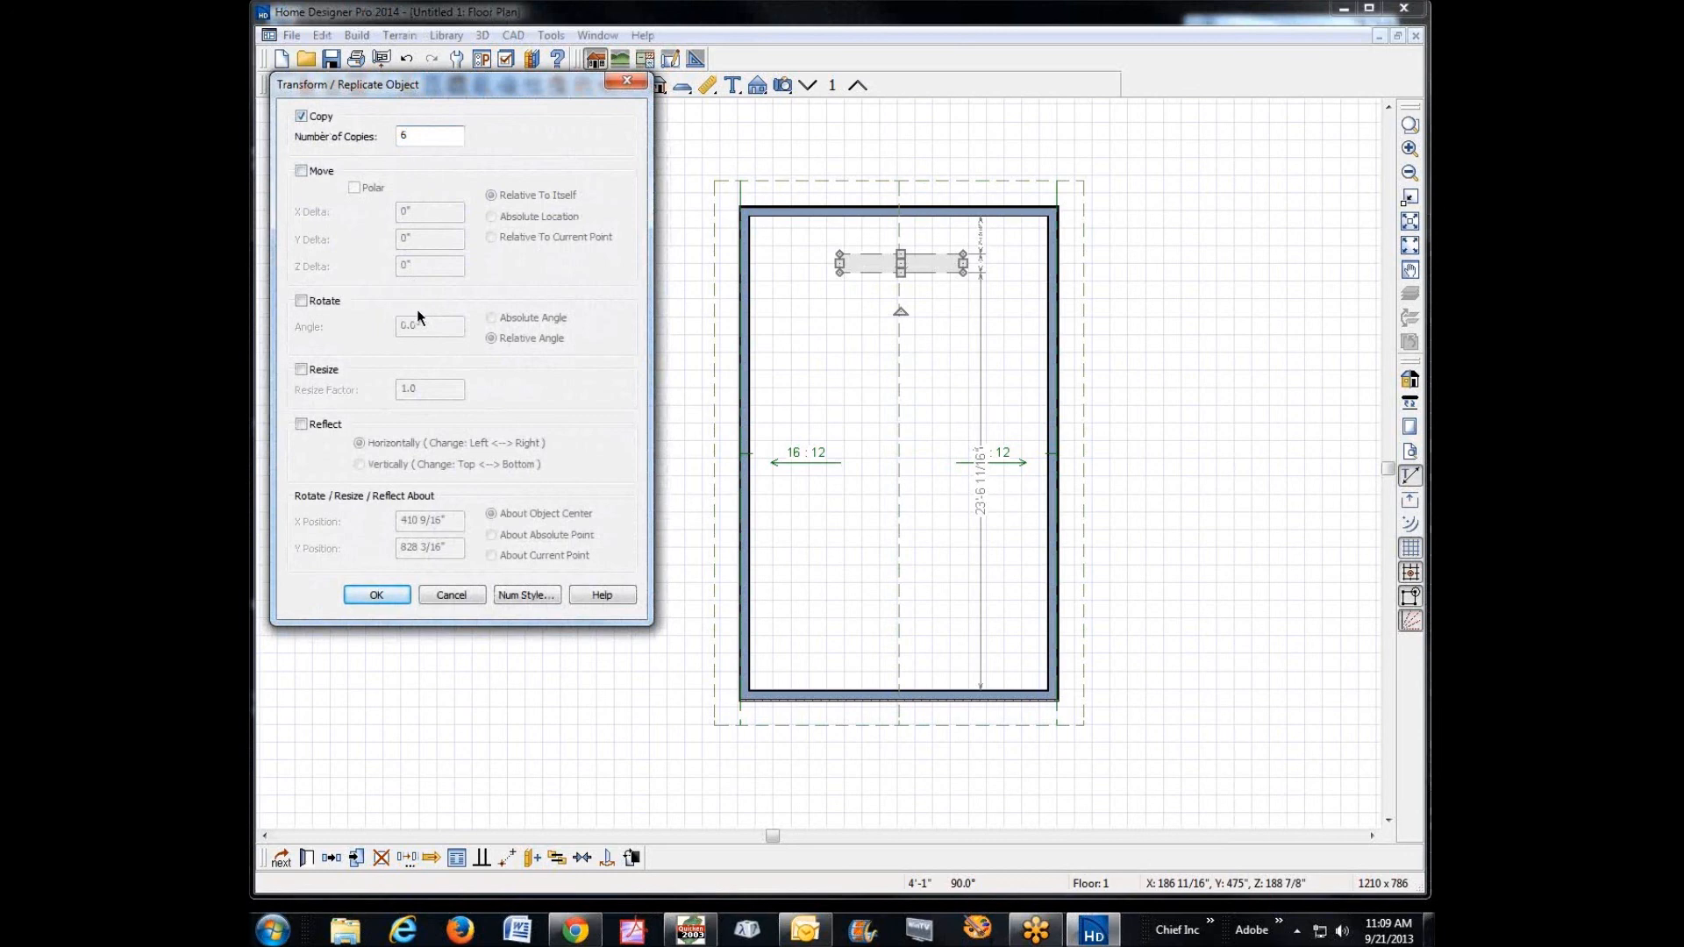
pyautogui.click(311, 172)
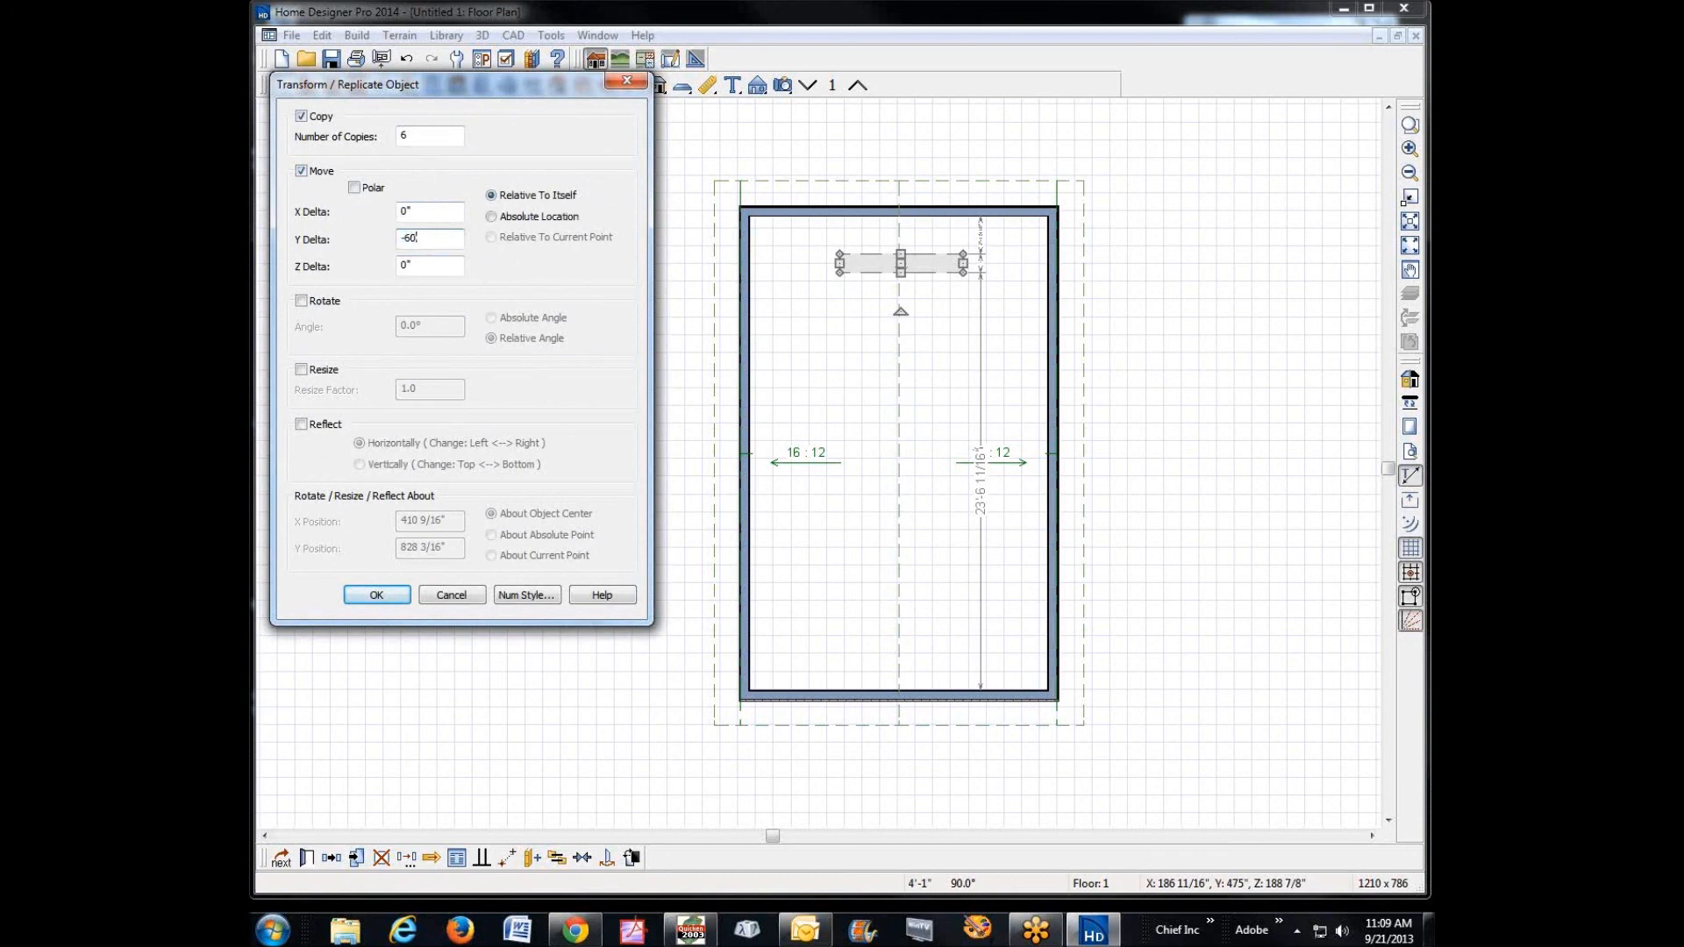
pyautogui.click(377, 596)
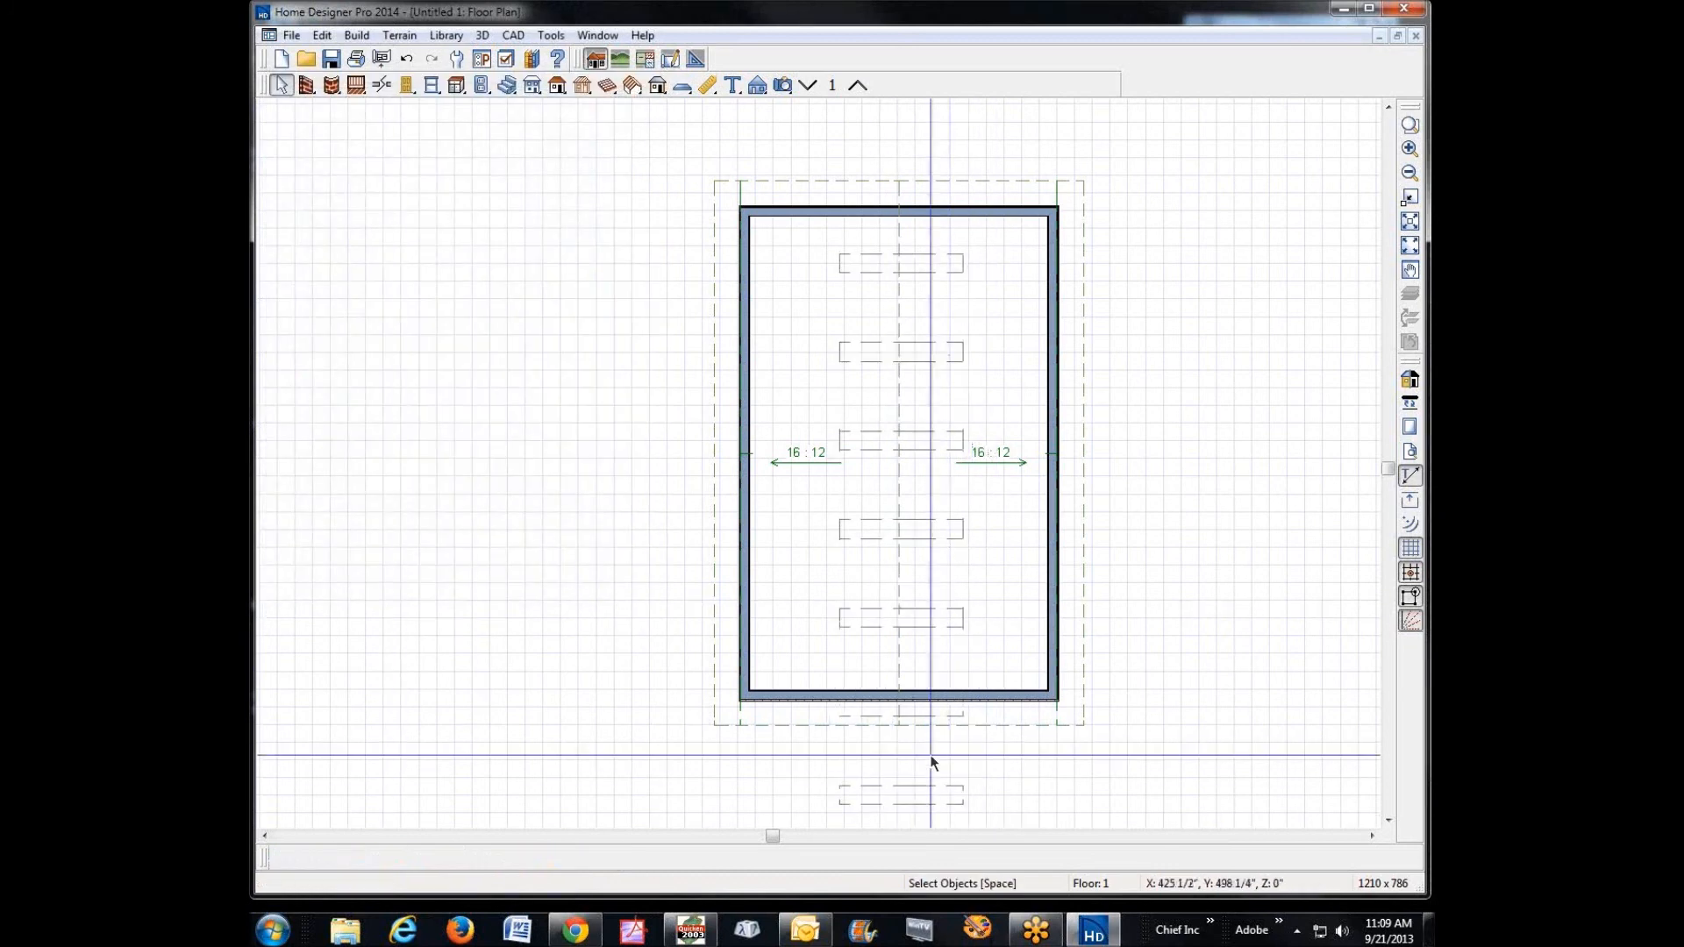
# - Delete the two soffit copies that lie beyond the room's end wall
pyautogui.click(923, 799)
pyautogui.press('Delete')
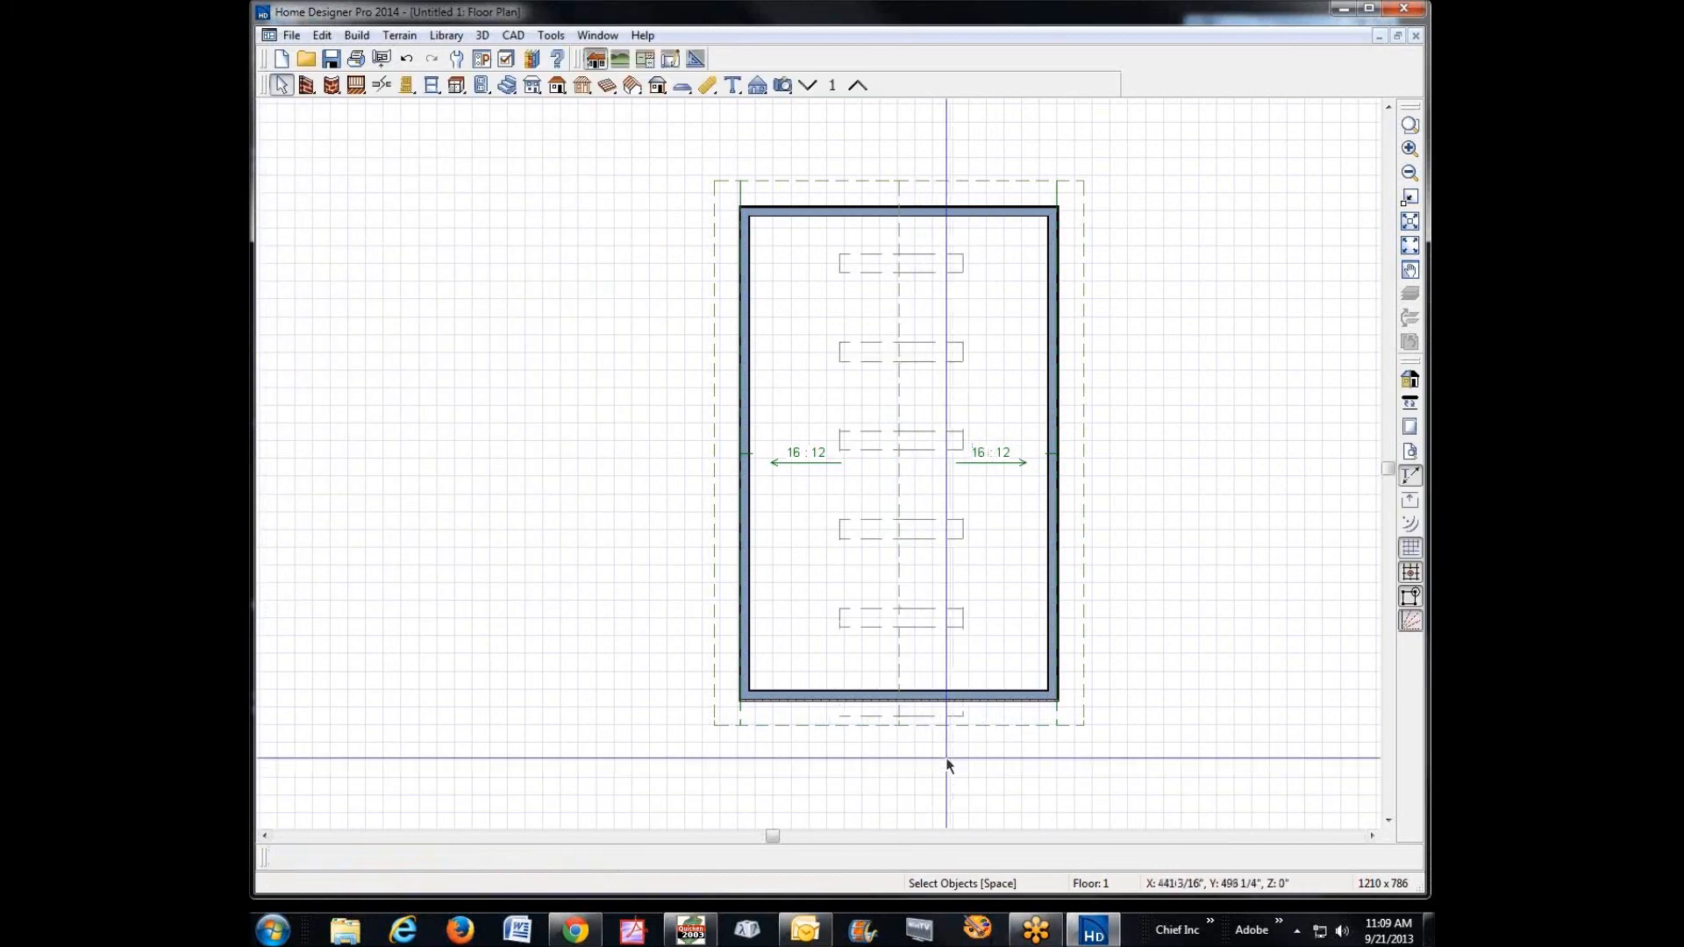
pyautogui.click(948, 715)
pyautogui.press('Delete')
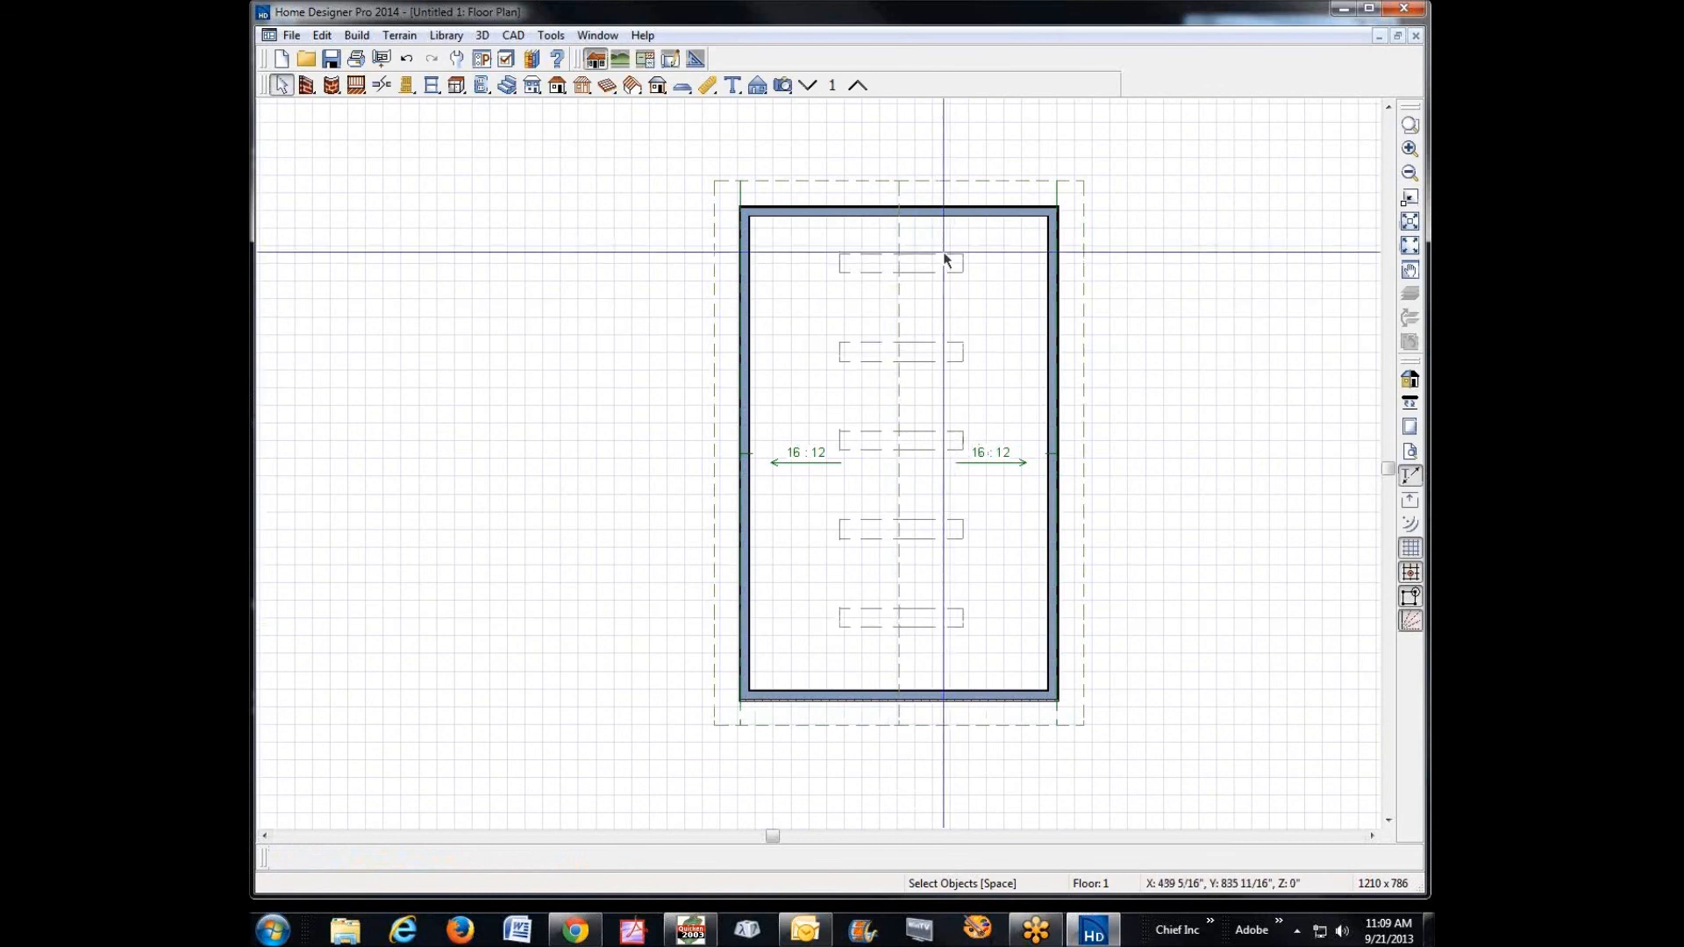
# - Create a full camera view across the room's interior and look up to inspect the row of cross-ties under the roof
pyautogui.click(782, 84)
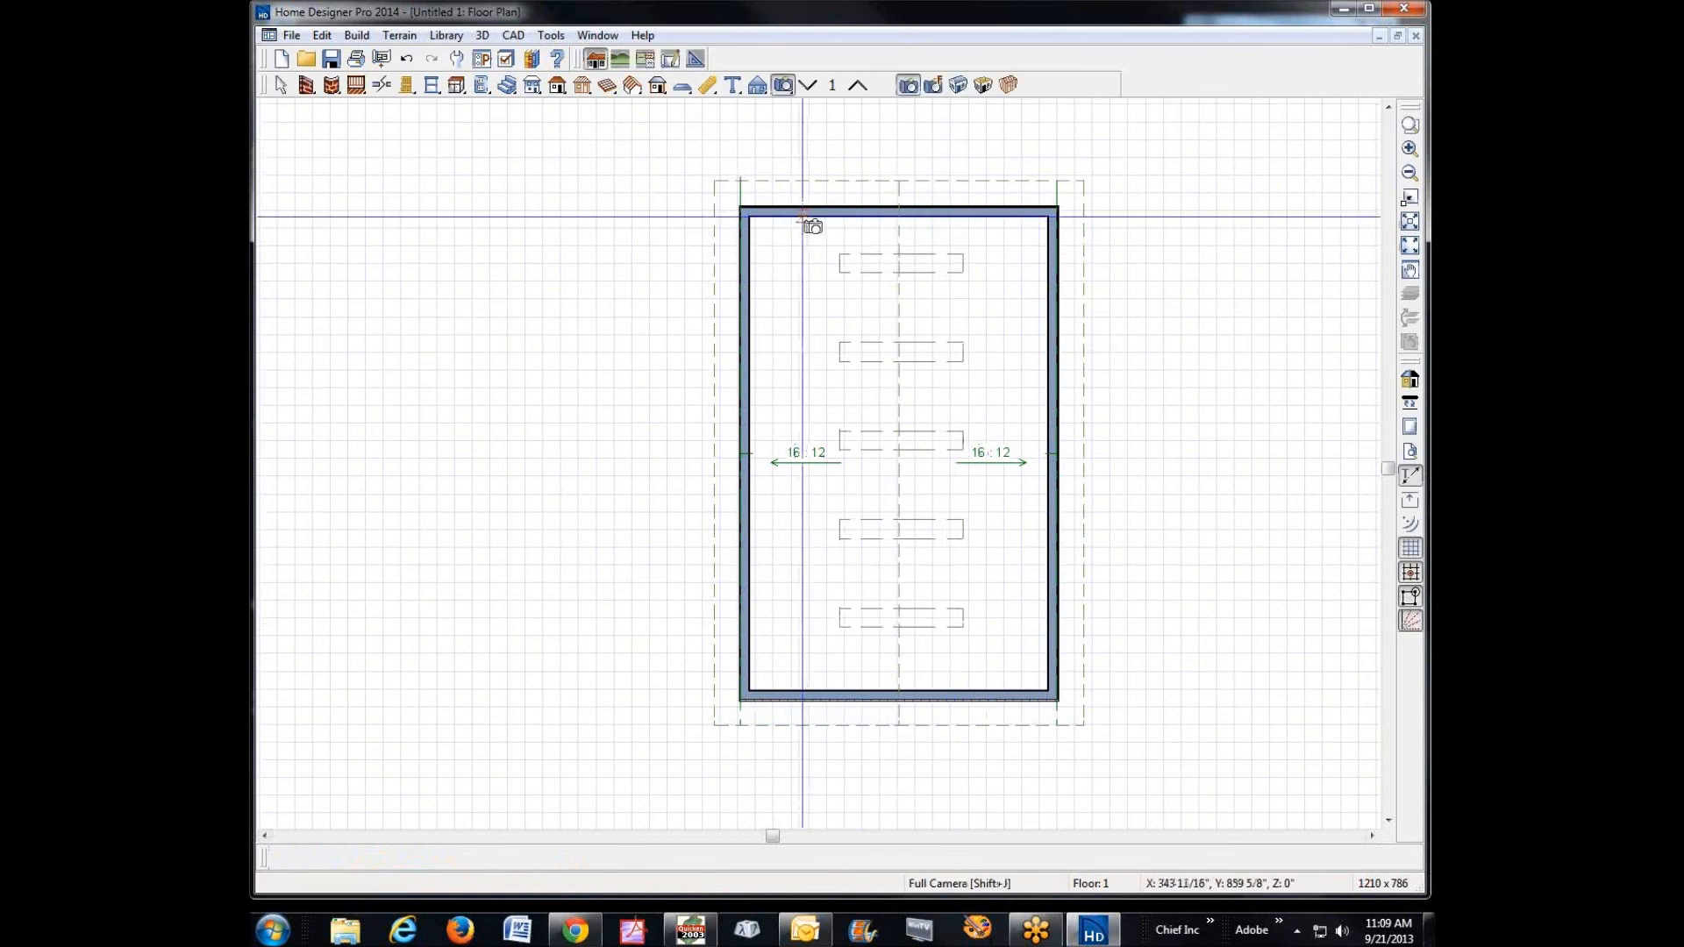
pyautogui.moveTo(783, 263); pyautogui.dragTo(951, 575)
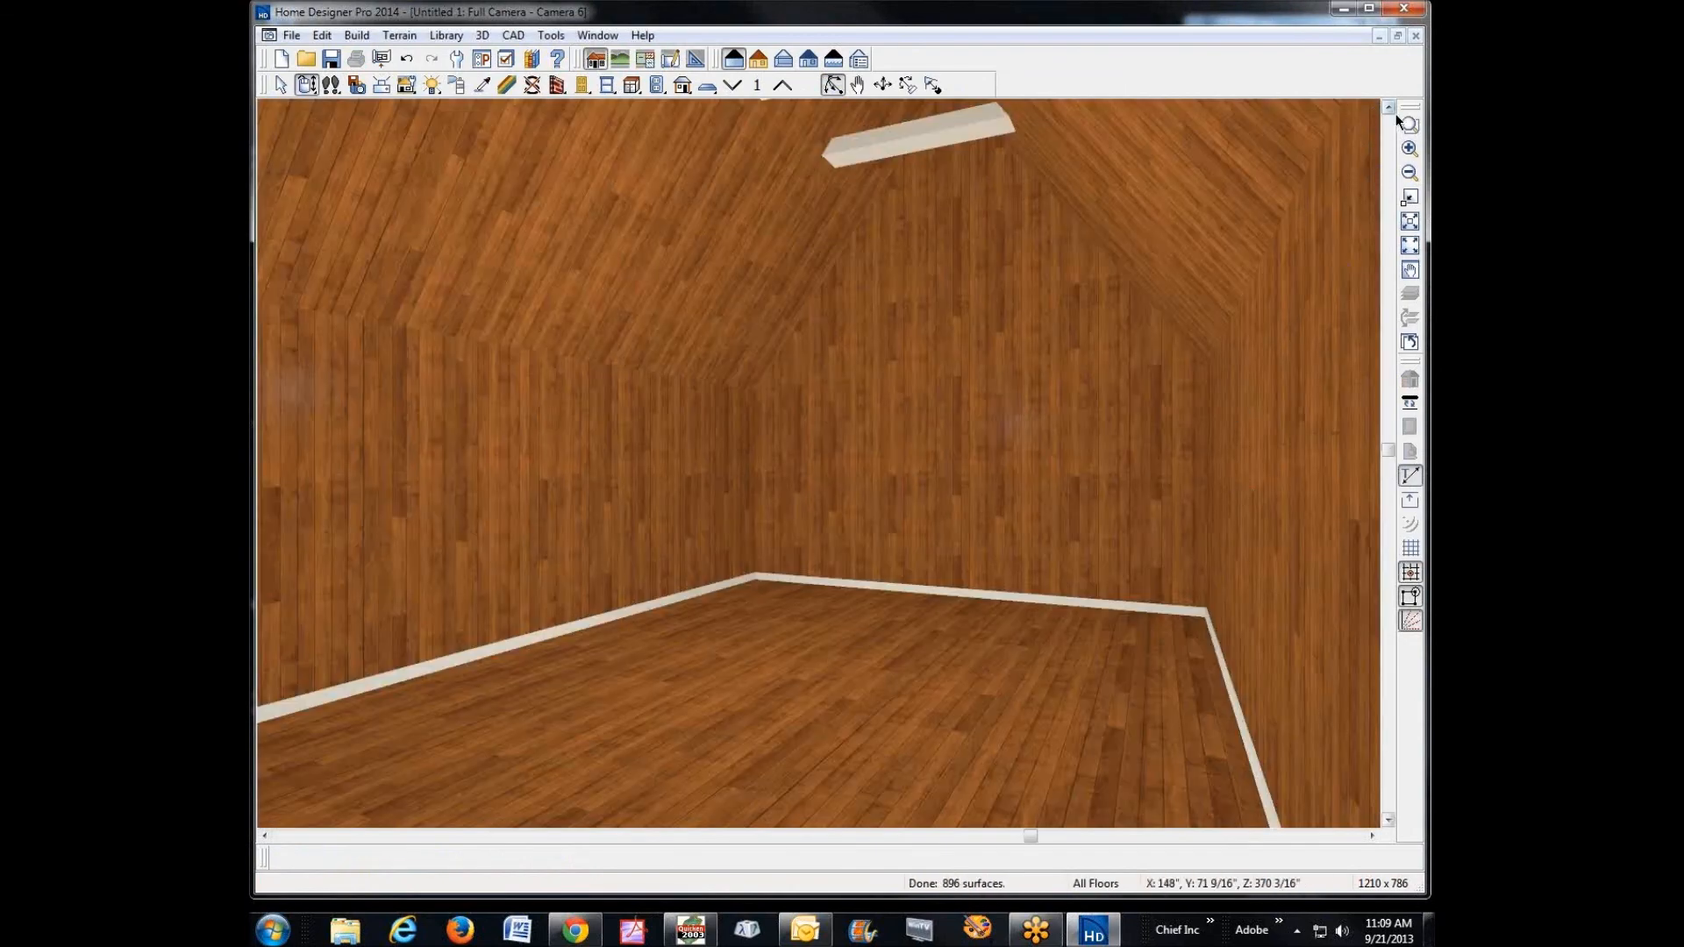
pyautogui.moveTo(1390, 107); pyautogui.dragTo(1391, 106)
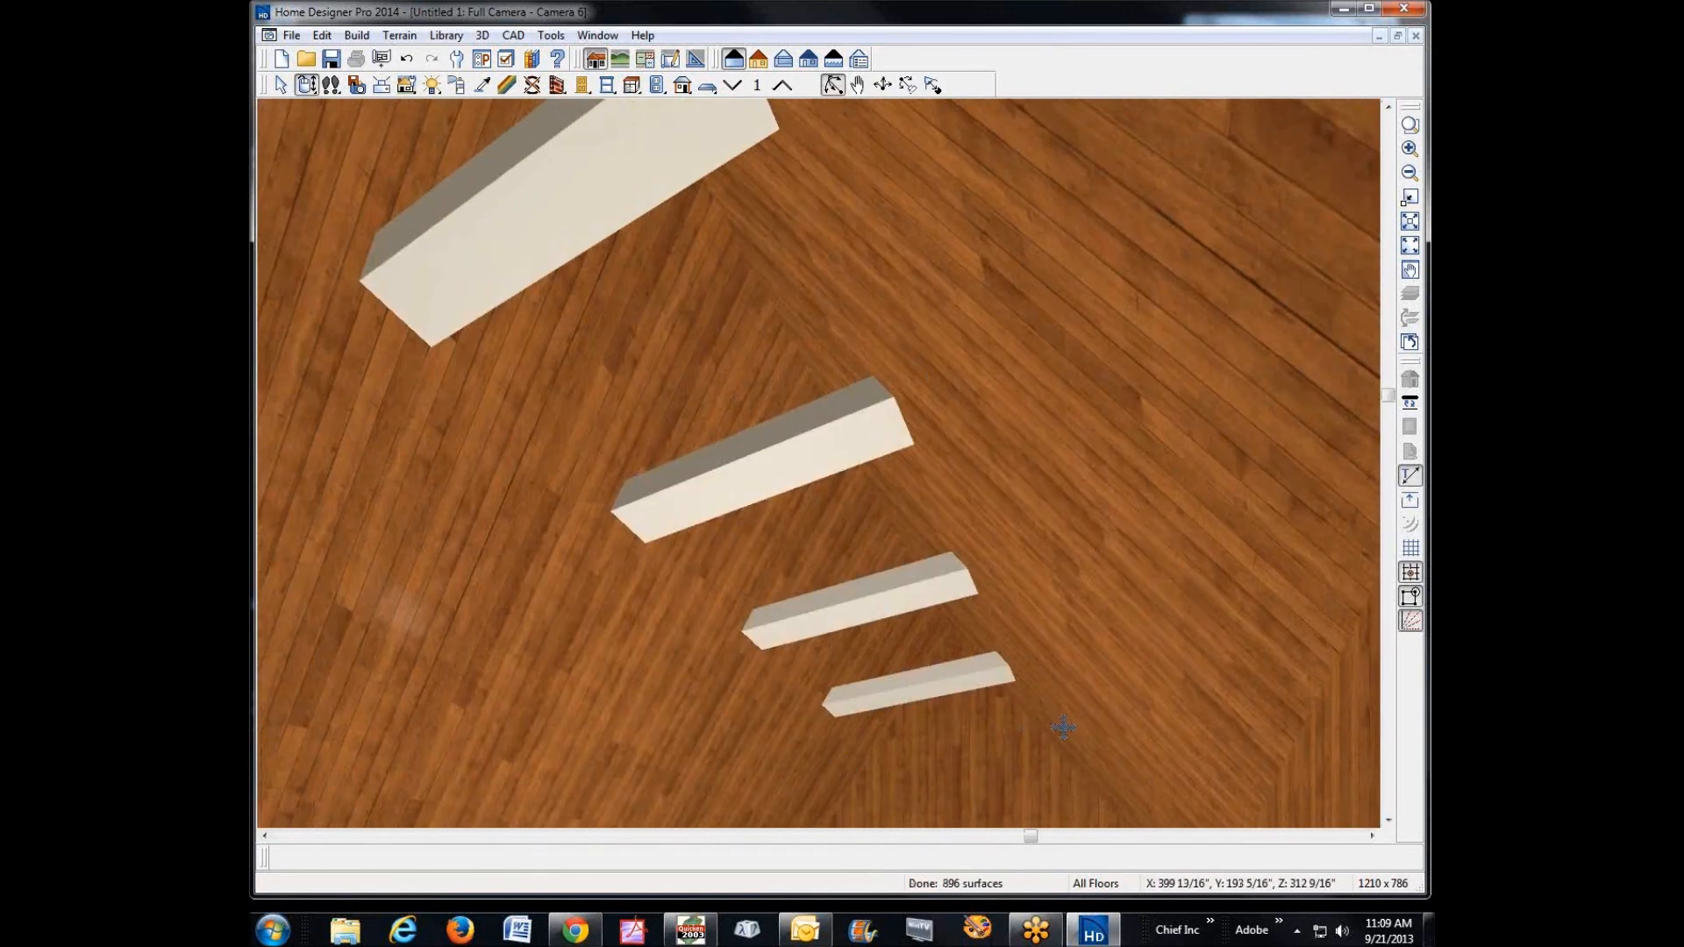